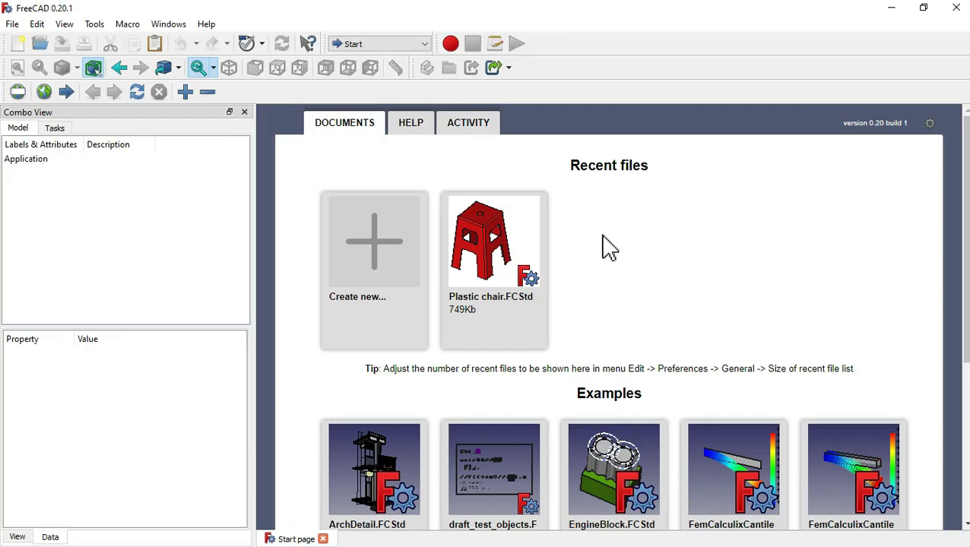
- Create a new empty document and switch to the Part Design workbench
left_click(356, 248)
left_click(392, 43)
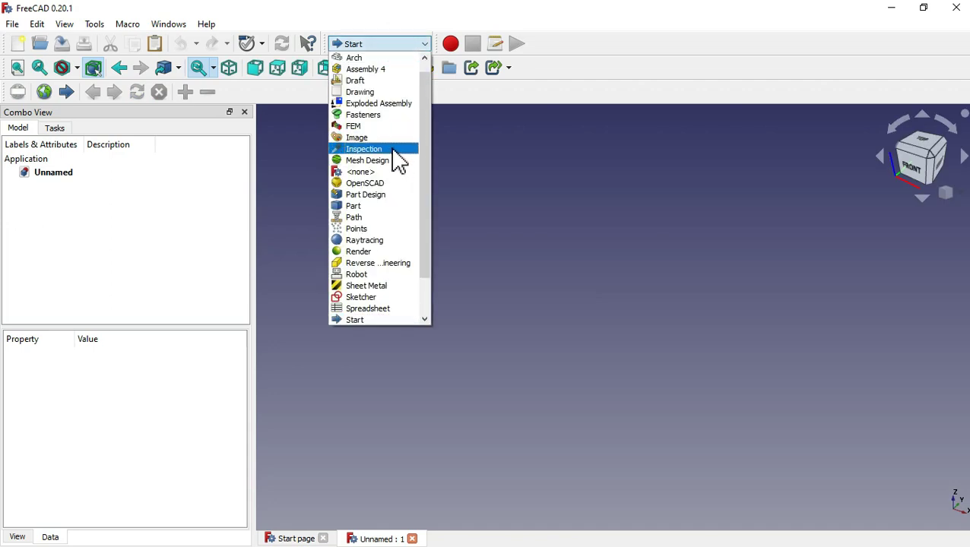
left_click(392, 196)
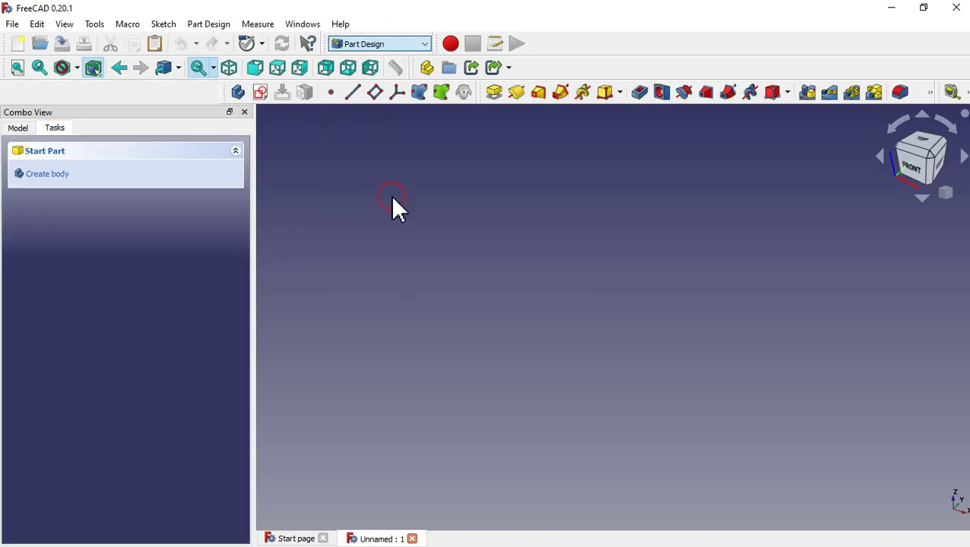
- Create a body and a sketch on the XY plane holding a rectangle centred on the origin
left_click(80, 176)
left_click(81, 176)
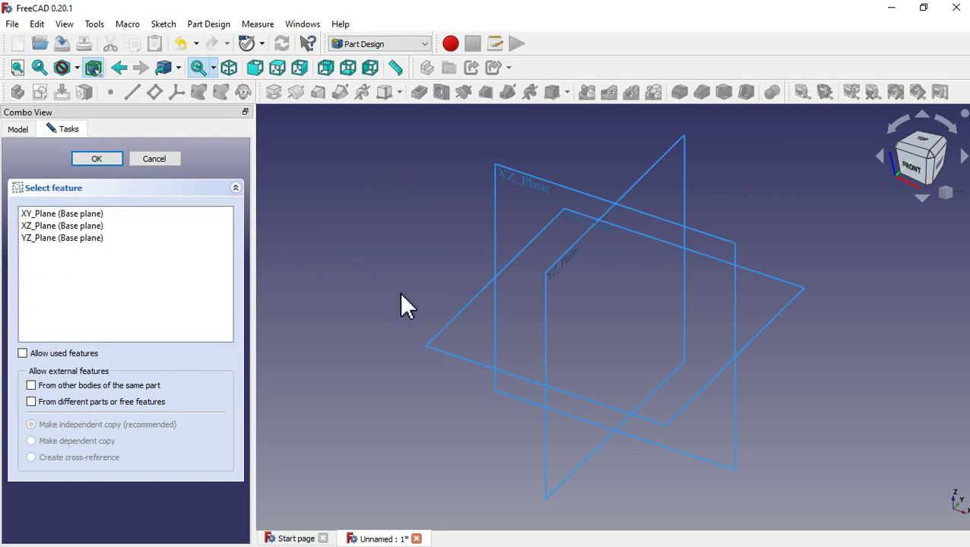
left_click(456, 316)
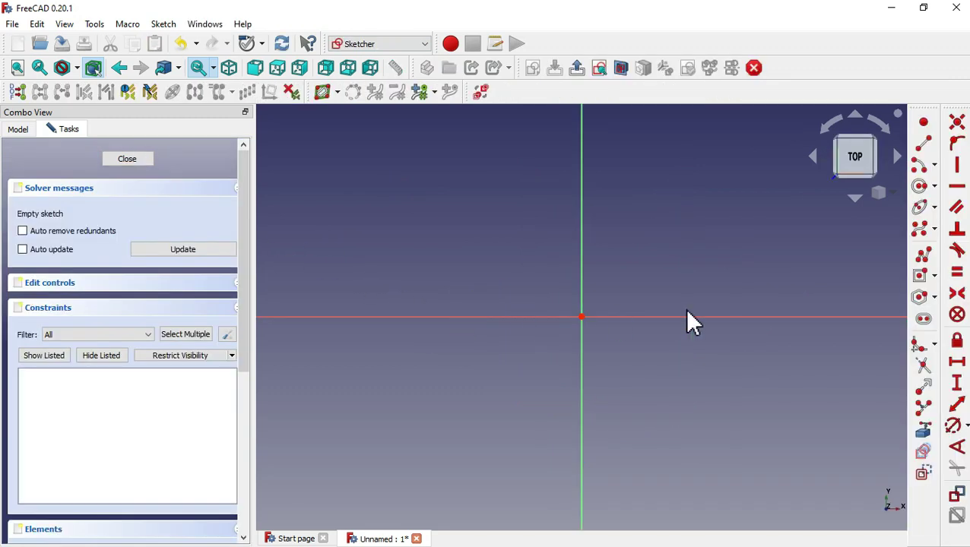
left_click(935, 276)
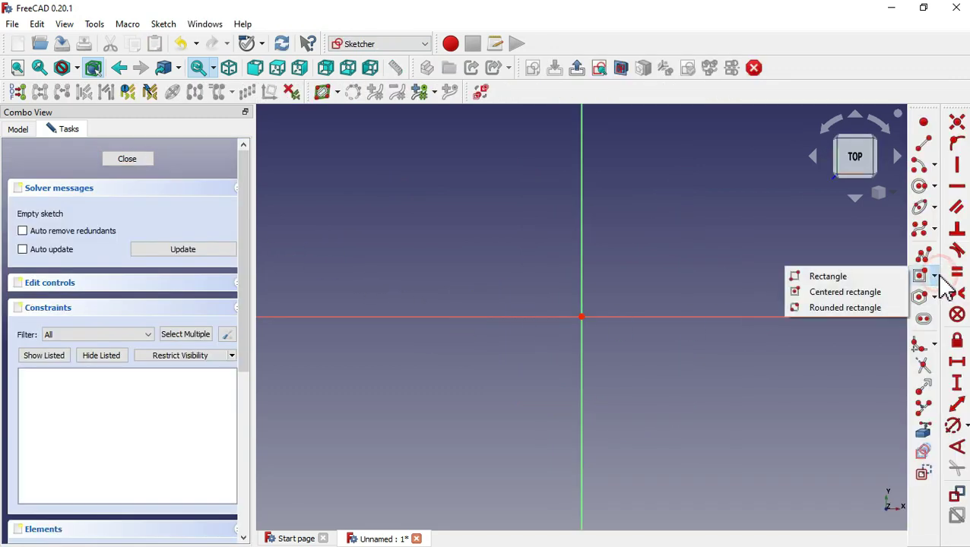
left_click(878, 294)
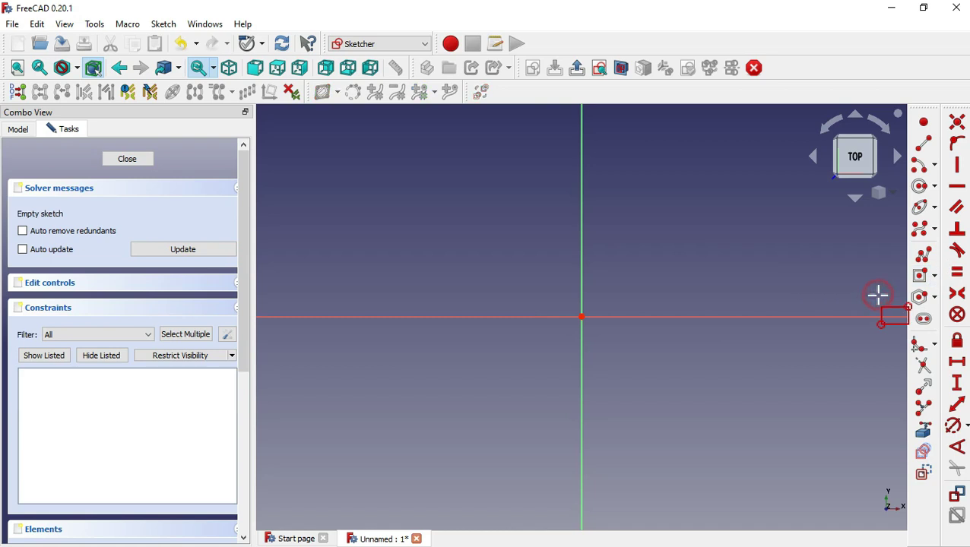
left_click(582, 316)
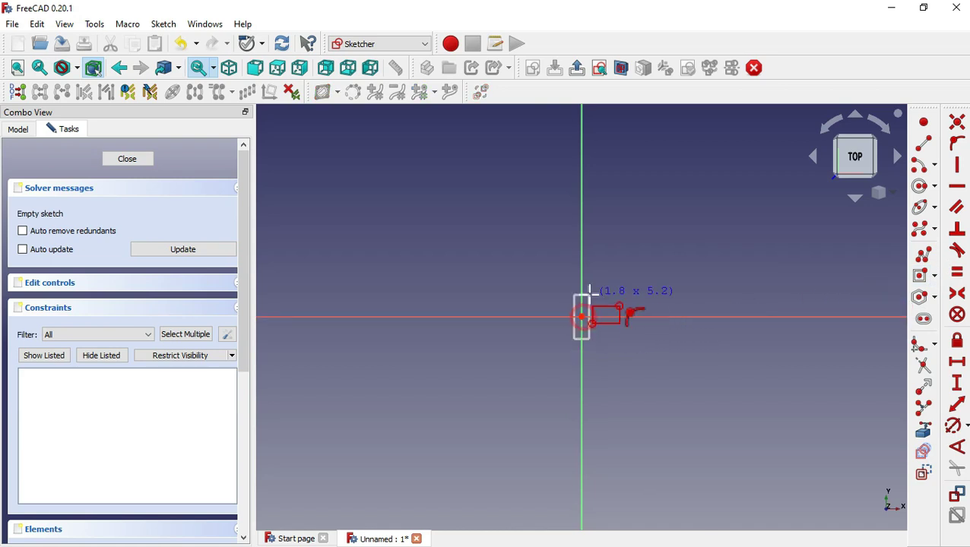
left_click(757, 184)
- Make the rectangle a square with equal edges, 250 mm wide, and close the sketch
left_click(957, 271)
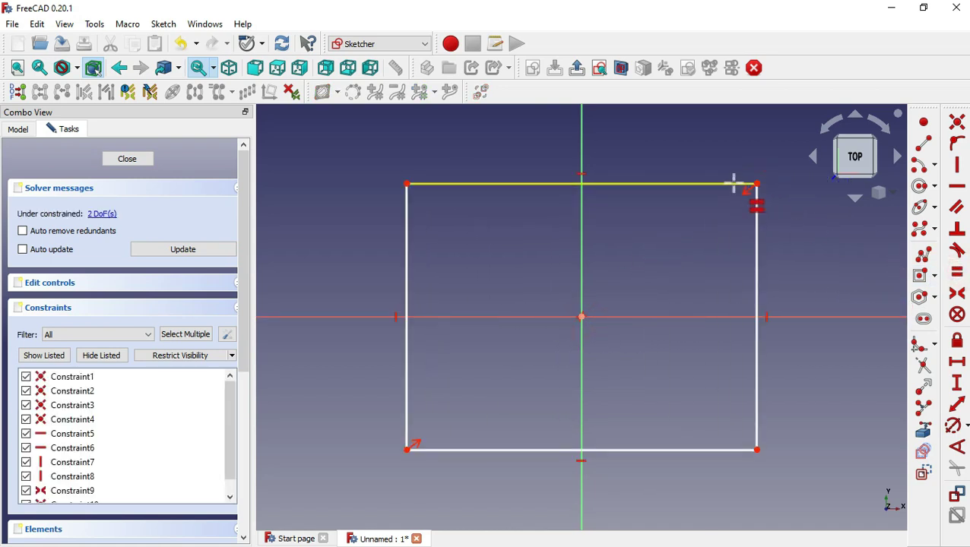
left_click(734, 184)
left_click(756, 222)
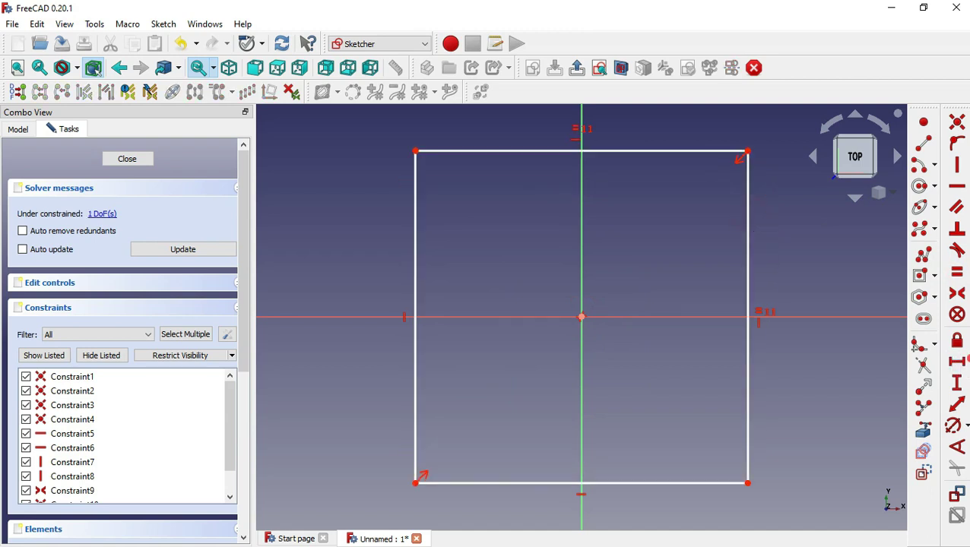
left_click(957, 363)
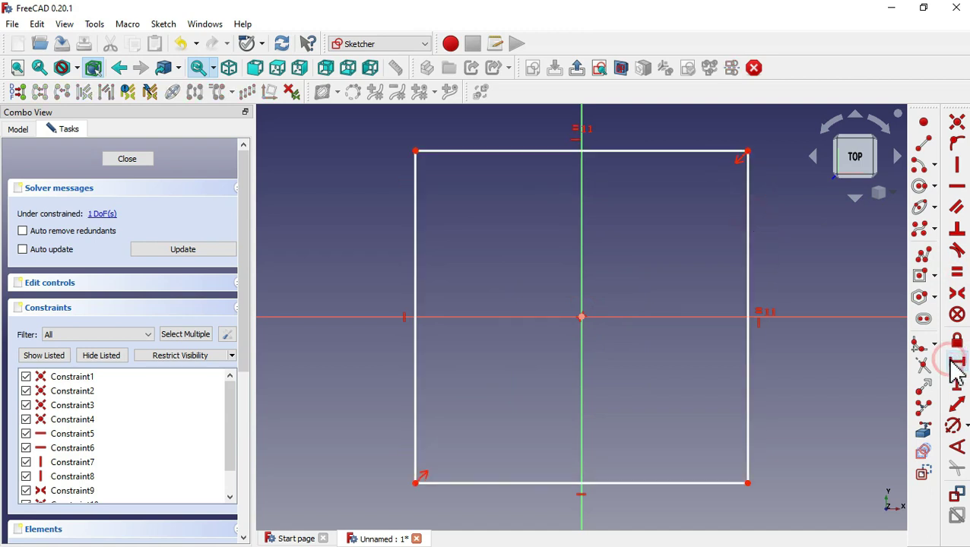
left_click(709, 151)
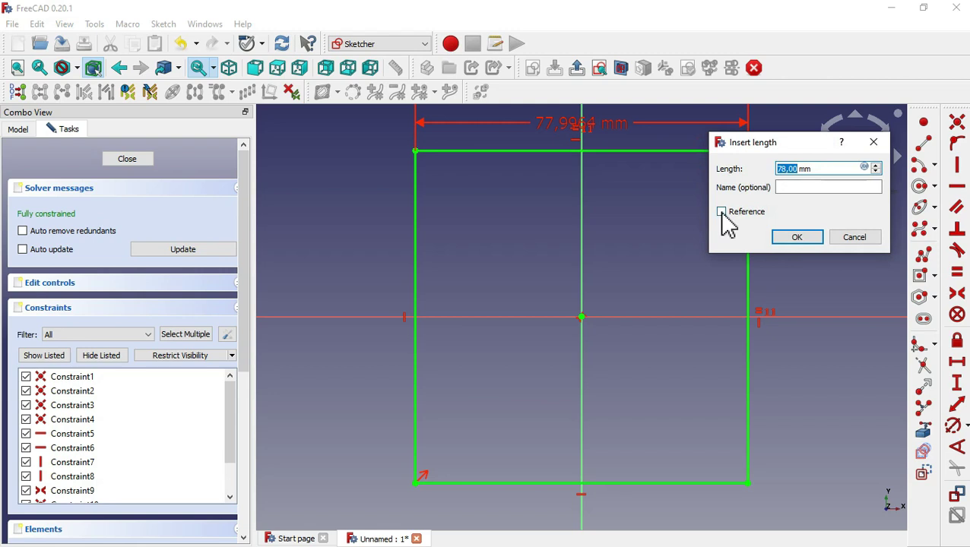
left_click(788, 239)
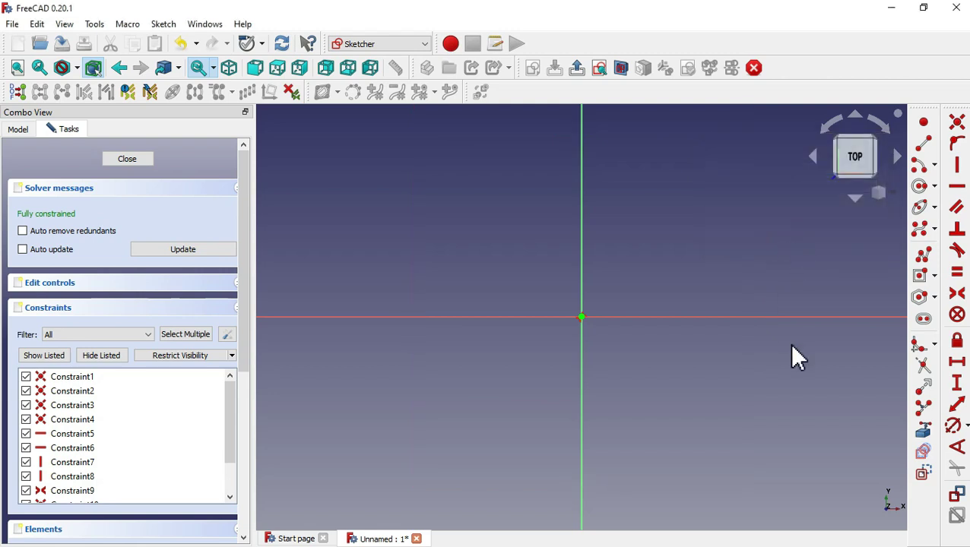
scroll(789, 343, "down", 10)
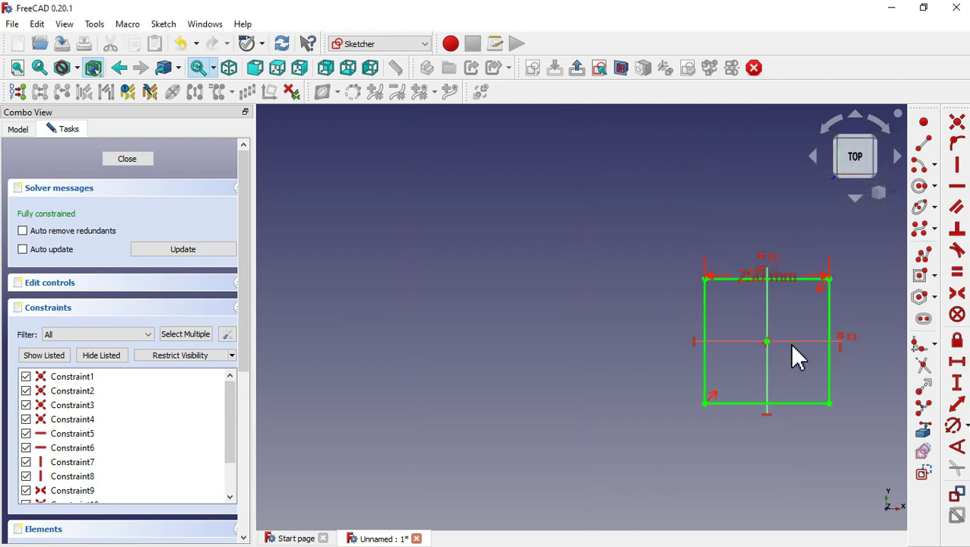
left_click(154, 162)
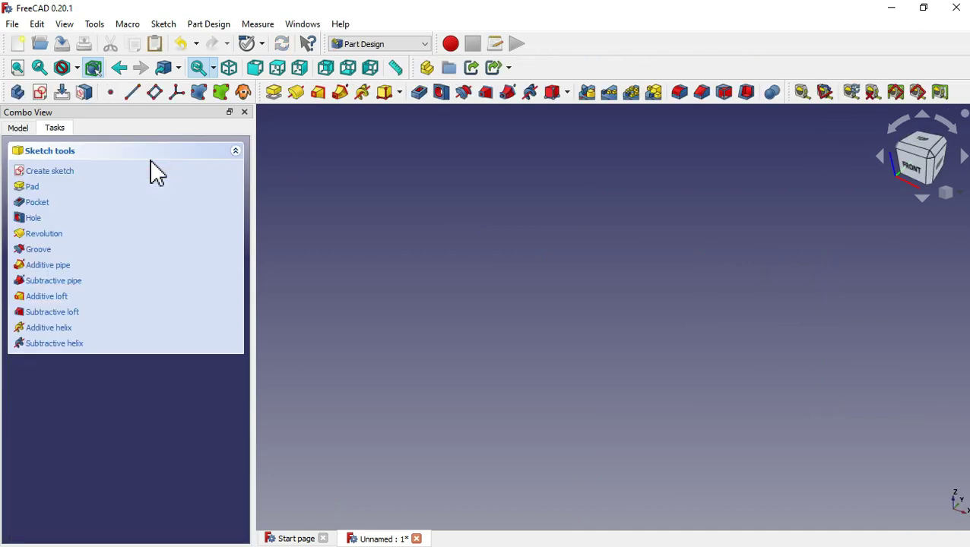
- Pad the square sketch 450 mm, reversed, with a 5° taper angle
left_click(961, 195)
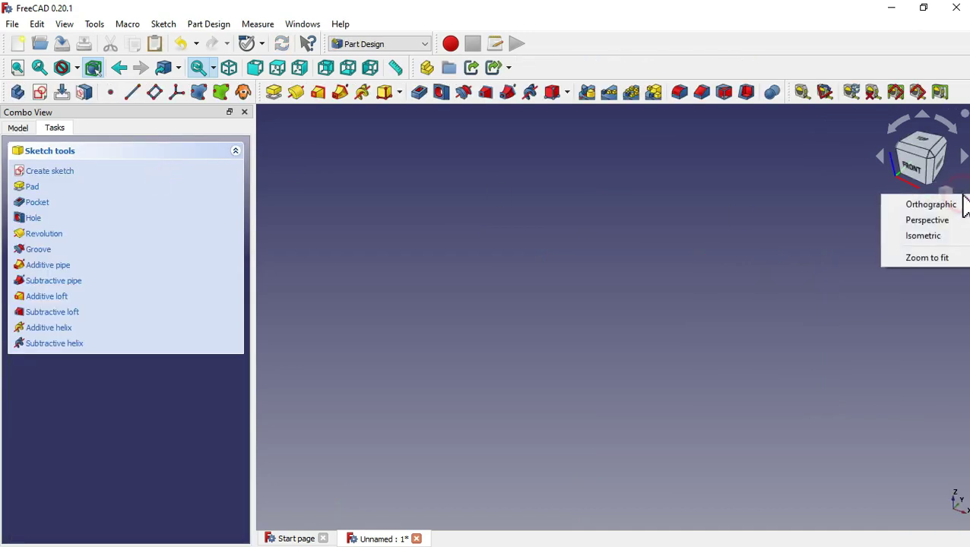
left_click(955, 258)
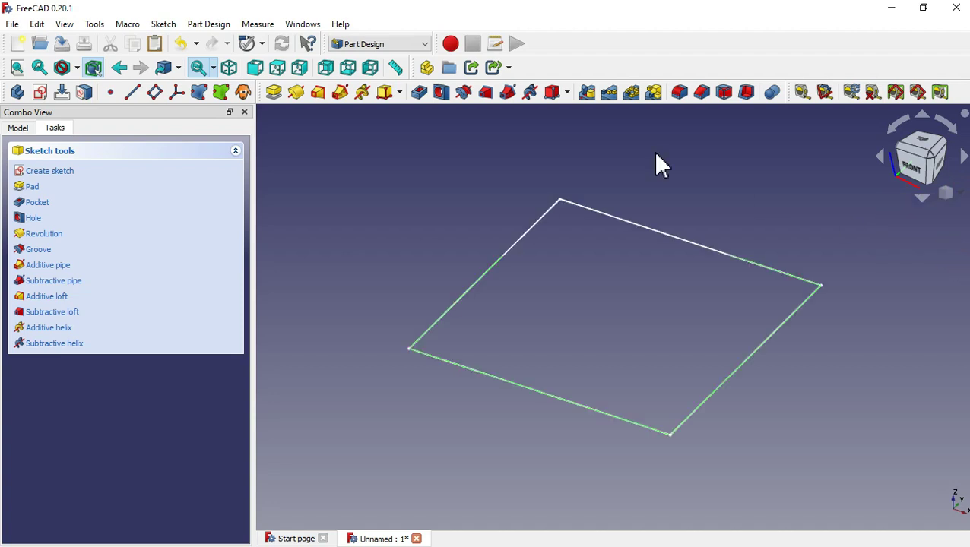
left_click(281, 88)
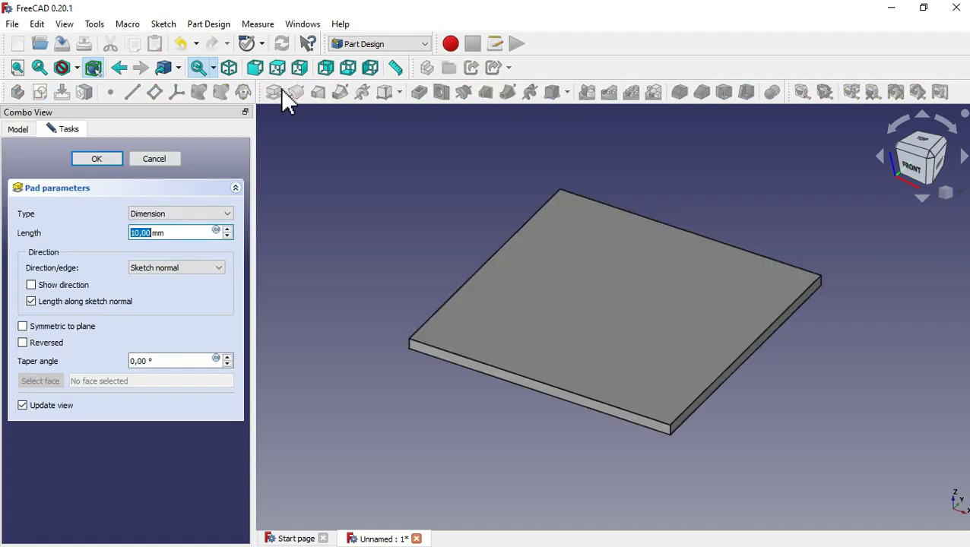
left_click_drag(201, 233, 126, 228)
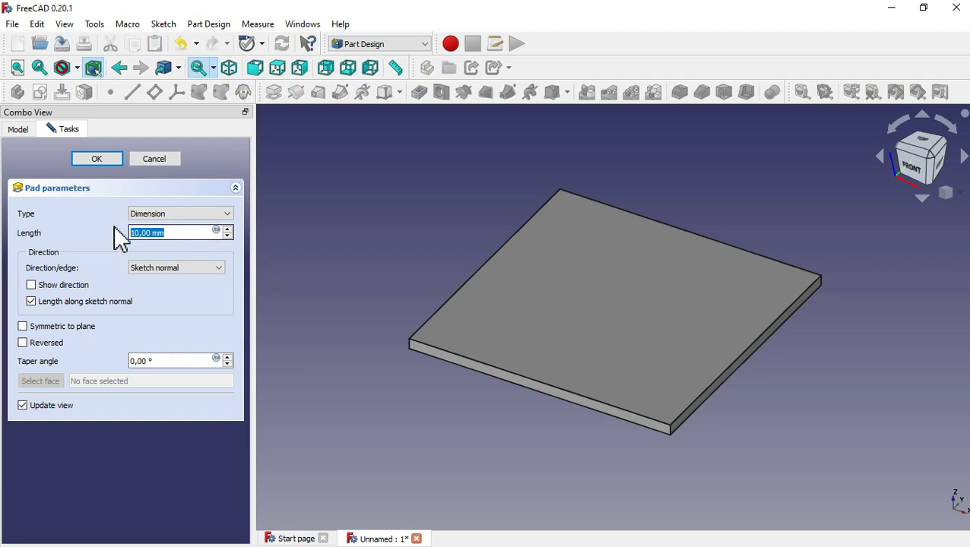
type("450")
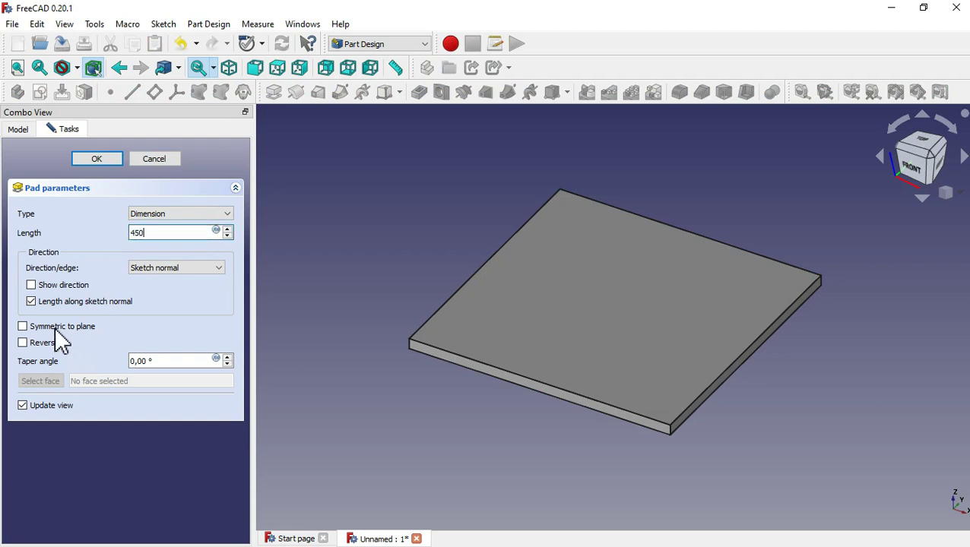
left_click(31, 343)
left_click(163, 362)
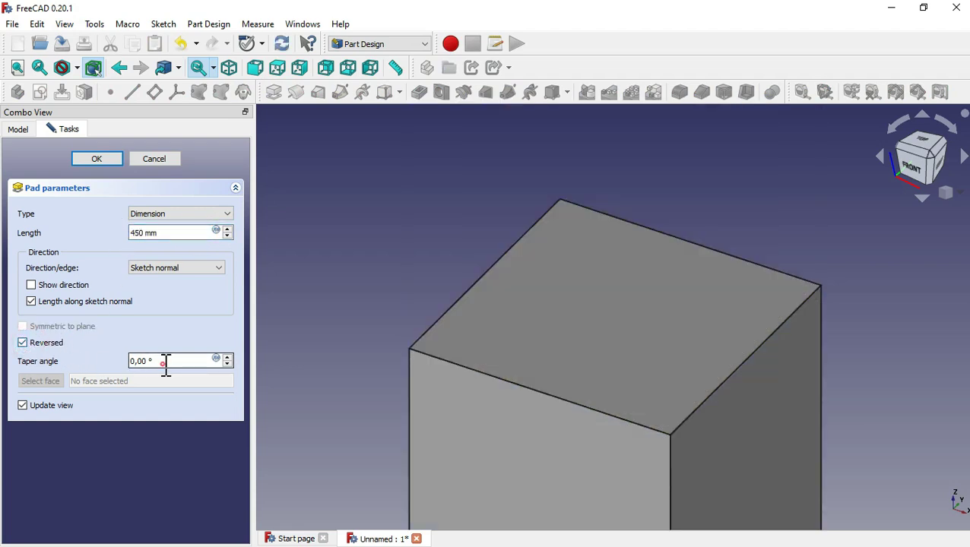
left_click_drag(165, 365, 104, 359)
type("5")
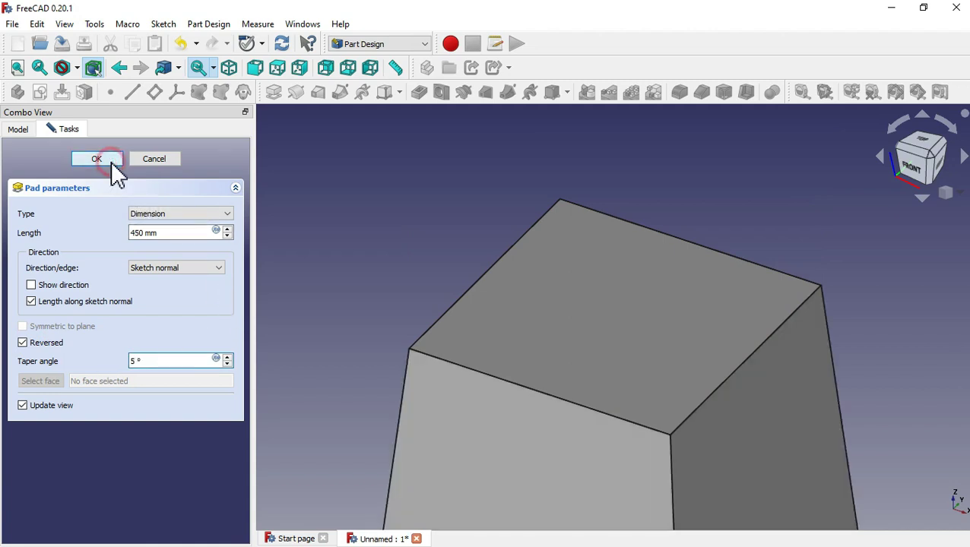
left_click(111, 160)
scroll(394, 210, "down", 4)
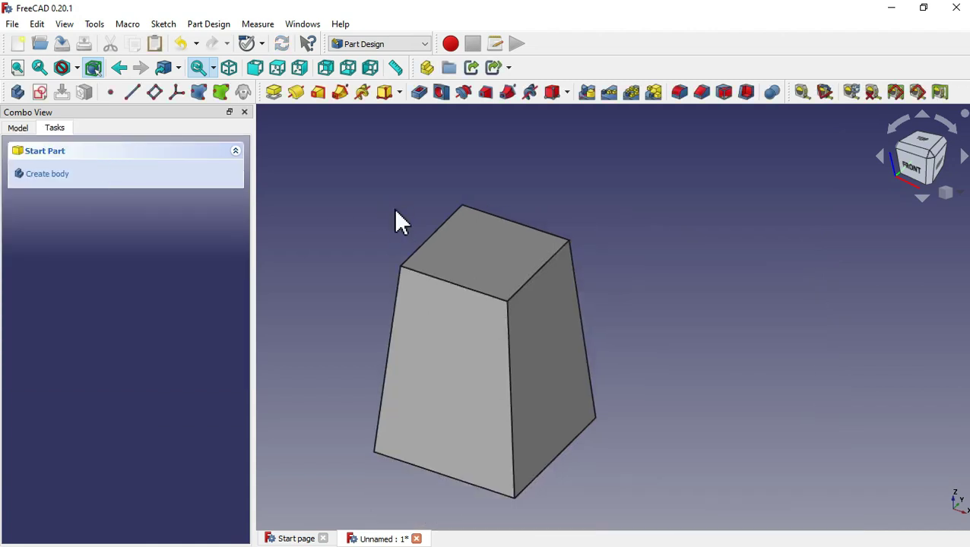
- In wireframe view, fillet the four top edges and vertical edges with a 20 mm radius
left_click(77, 70)
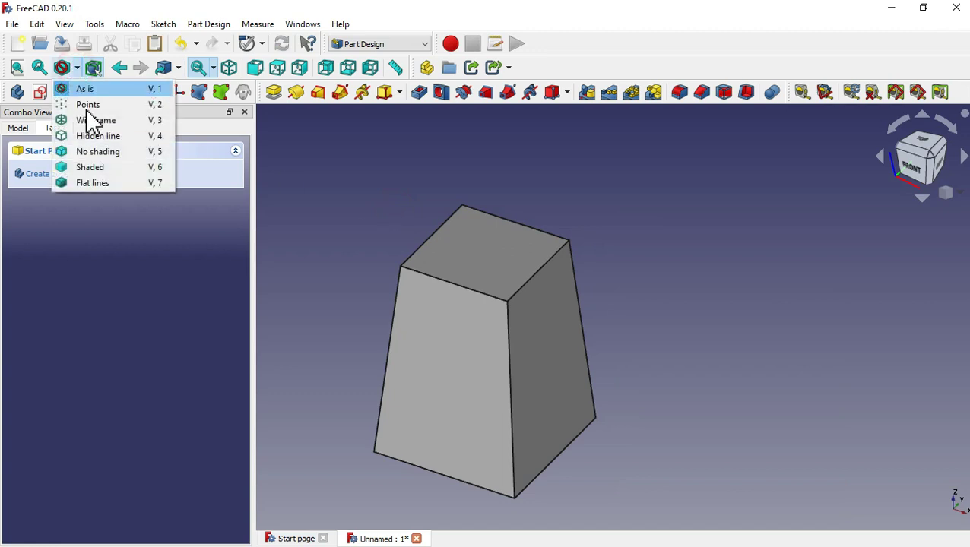
left_click(110, 121)
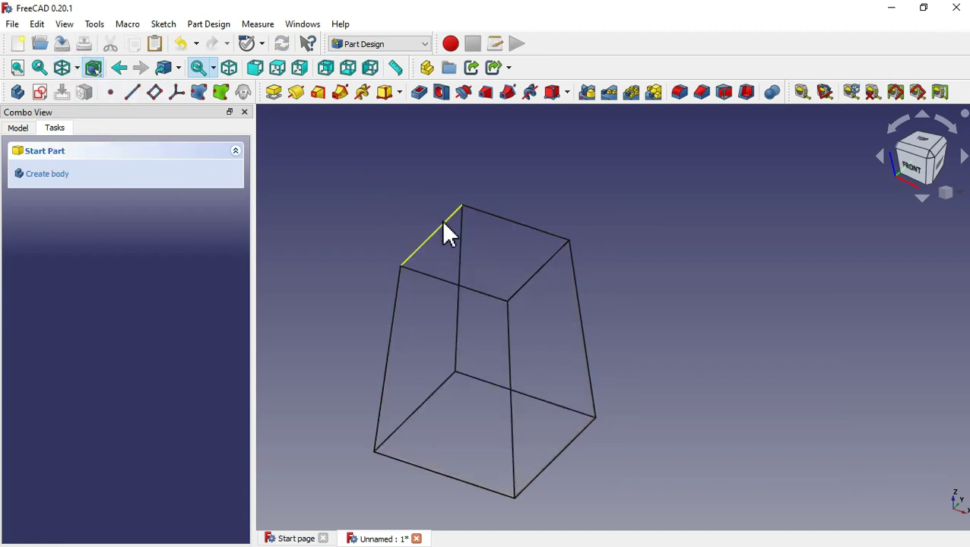
left_click(444, 223)
left_click(461, 228, "ctrl")
left_click(505, 219, "ctrl")
left_click(564, 245, "ctrl")
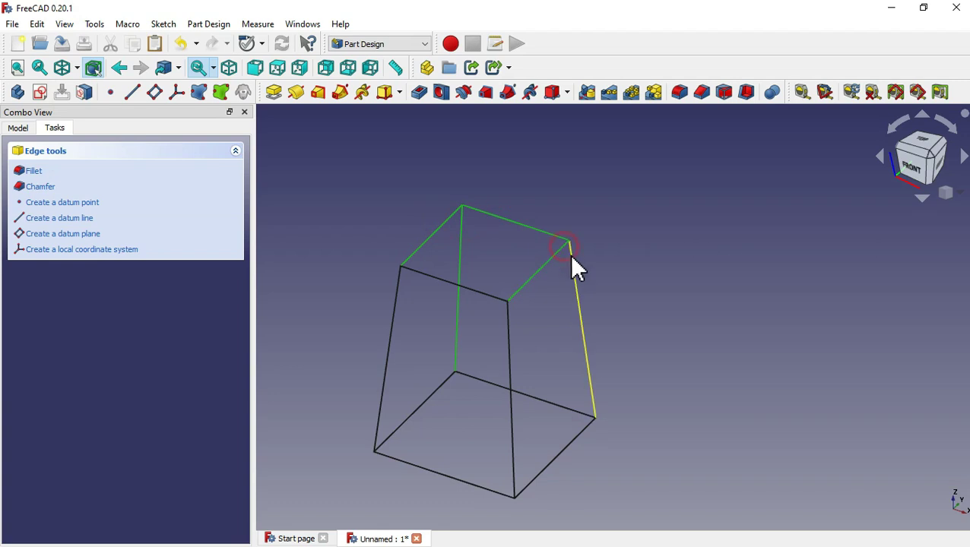
left_click(510, 319, "ctrl")
left_click(497, 297, "ctrl")
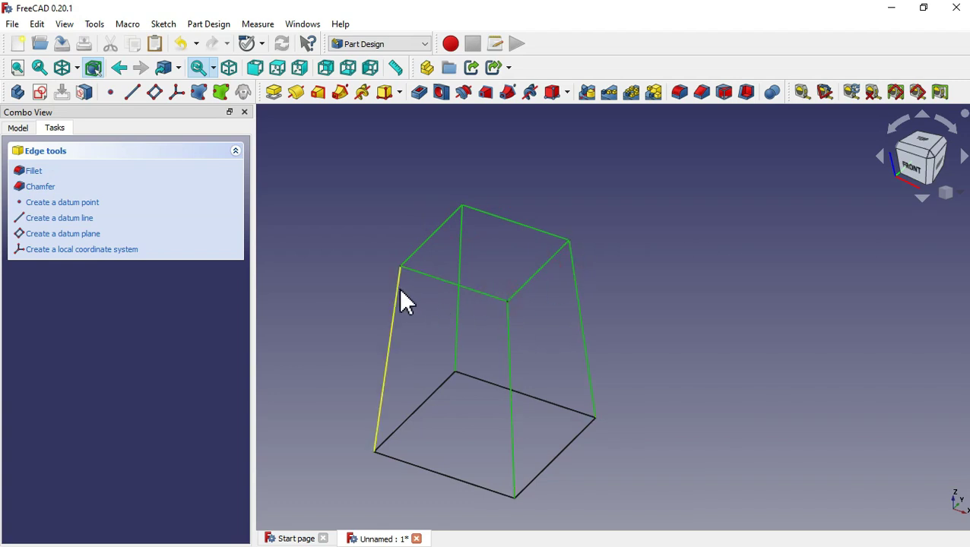
left_click(397, 289, "ctrl")
left_click(684, 98)
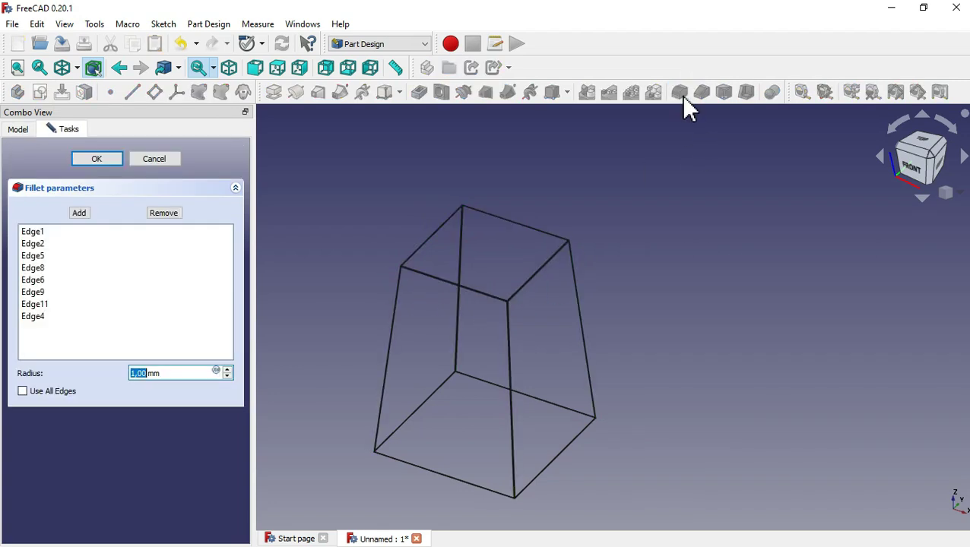
left_click_drag(196, 374, 108, 378)
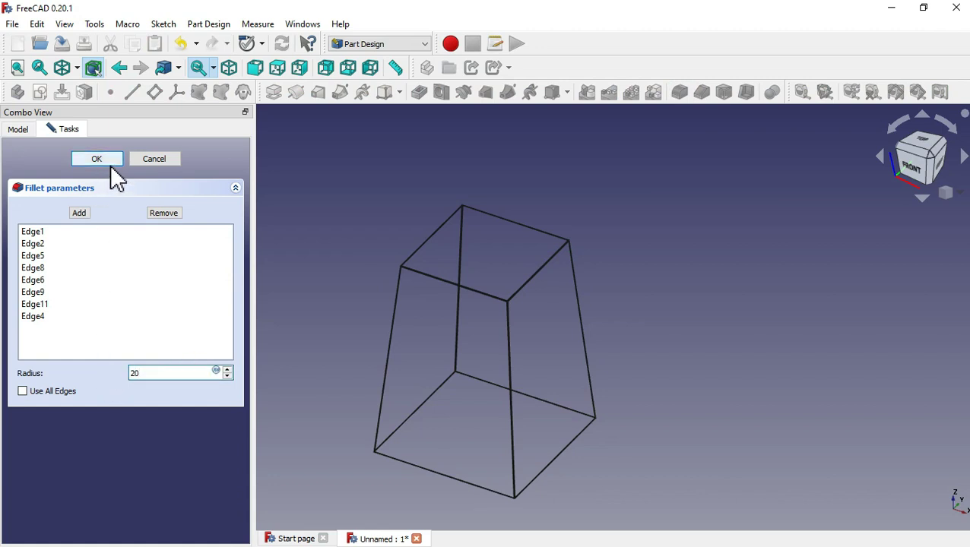
left_click(111, 162)
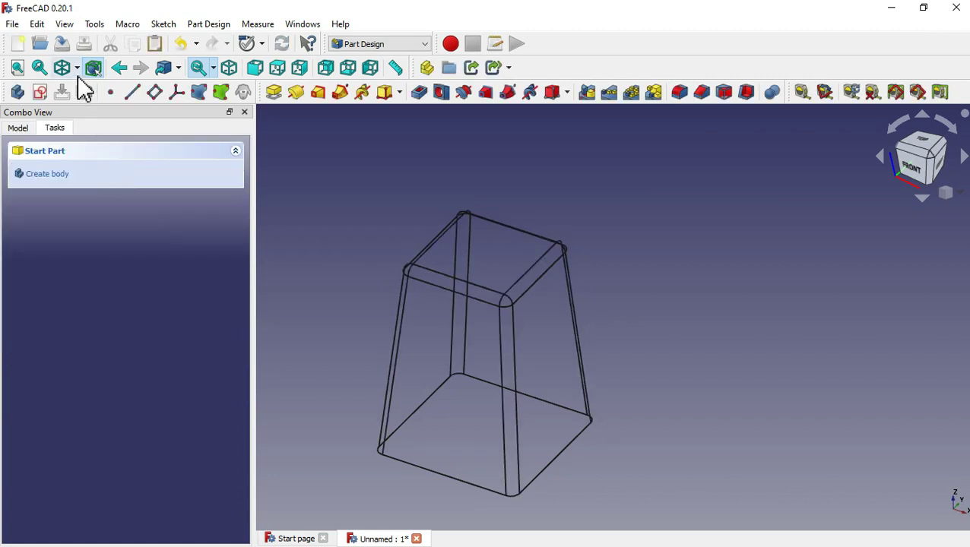
- Shell the block with 5 mm inward walls, removing the end face, then return to isometric view
left_click(76, 69)
left_click(107, 184)
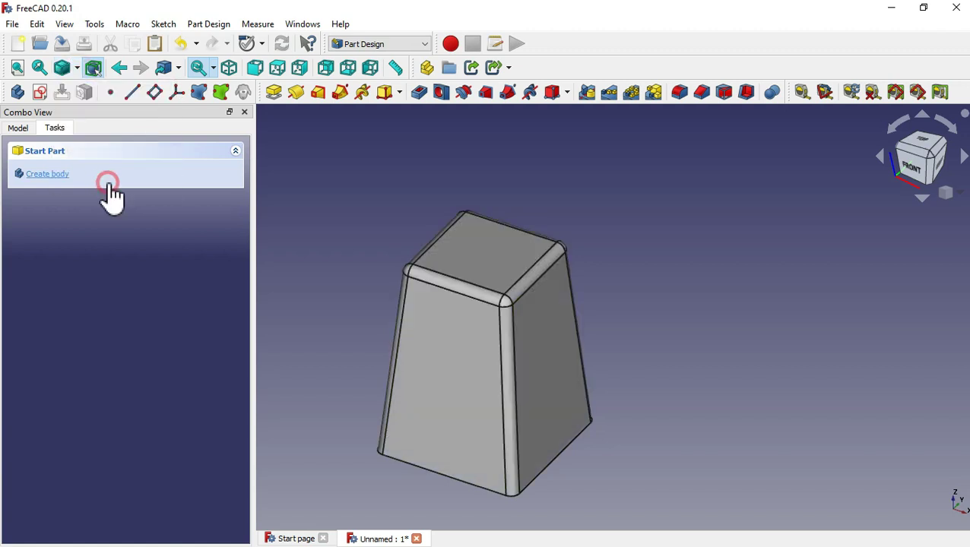
left_click_drag(352, 338, 504, 198)
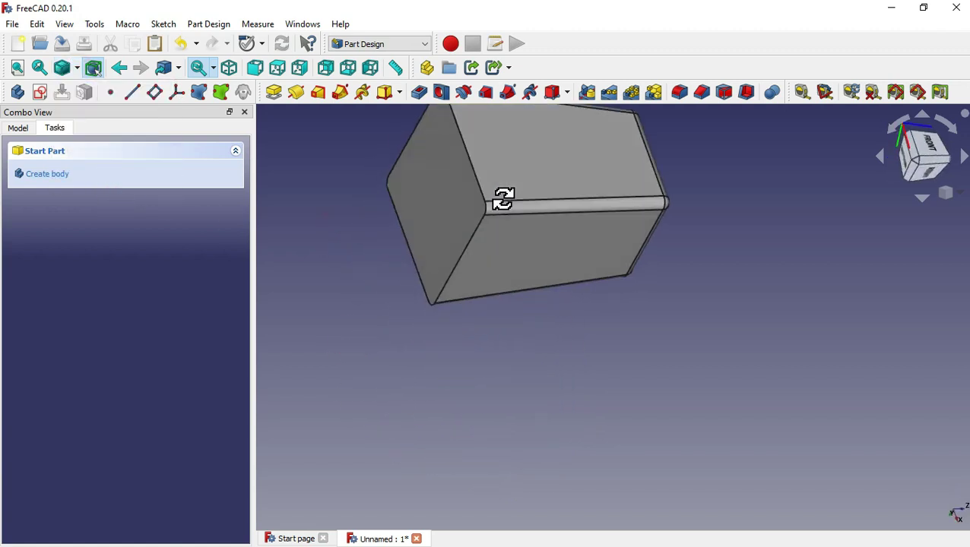
left_click(443, 203)
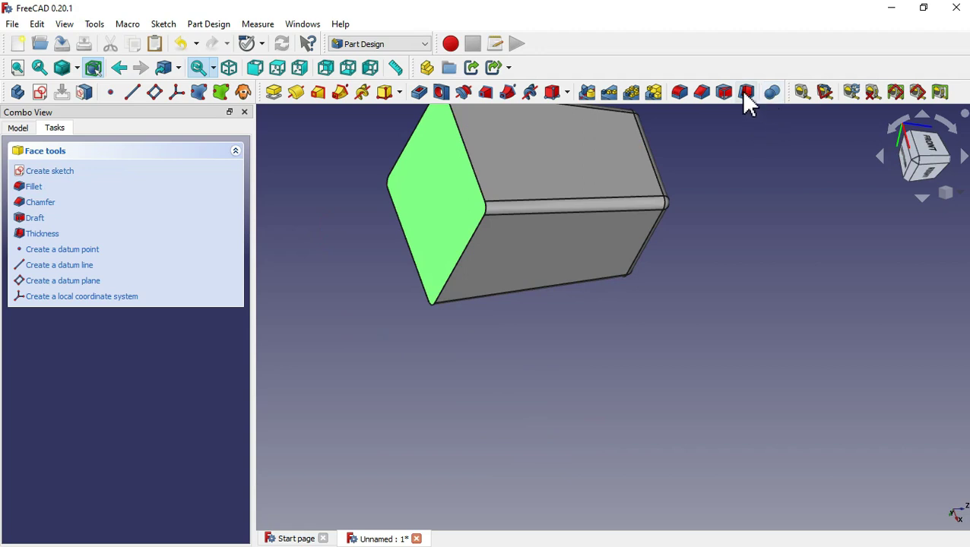
left_click(745, 97)
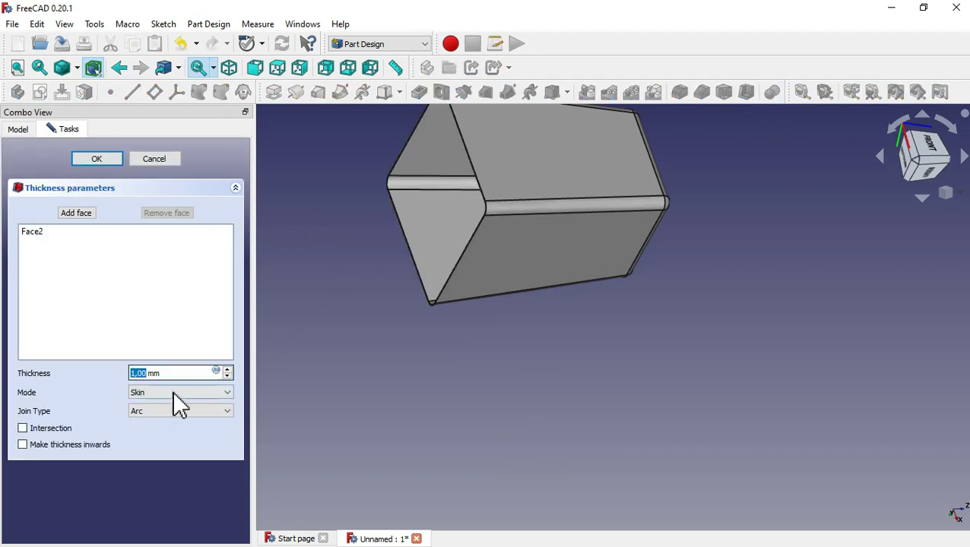
triple_click(173, 372)
type("5")
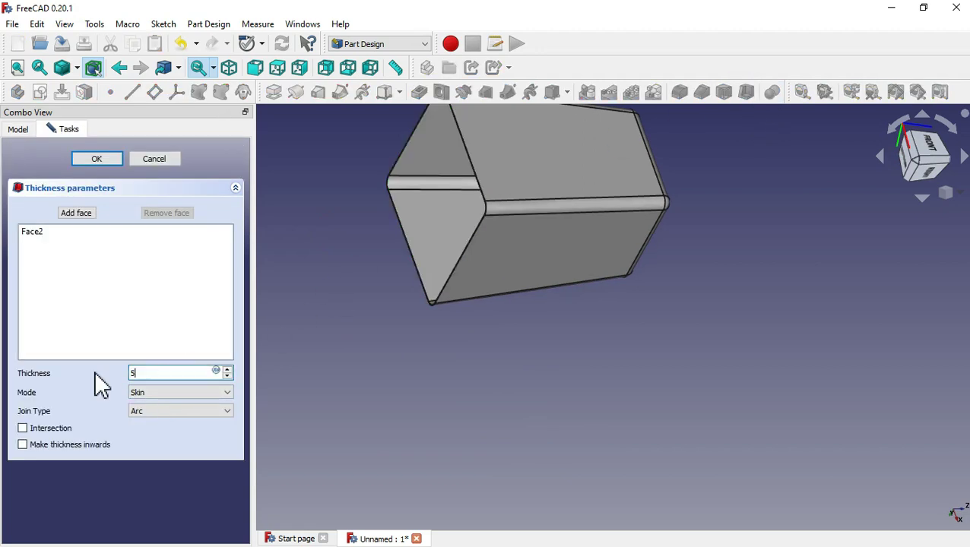
key("Return")
left_click(23, 445)
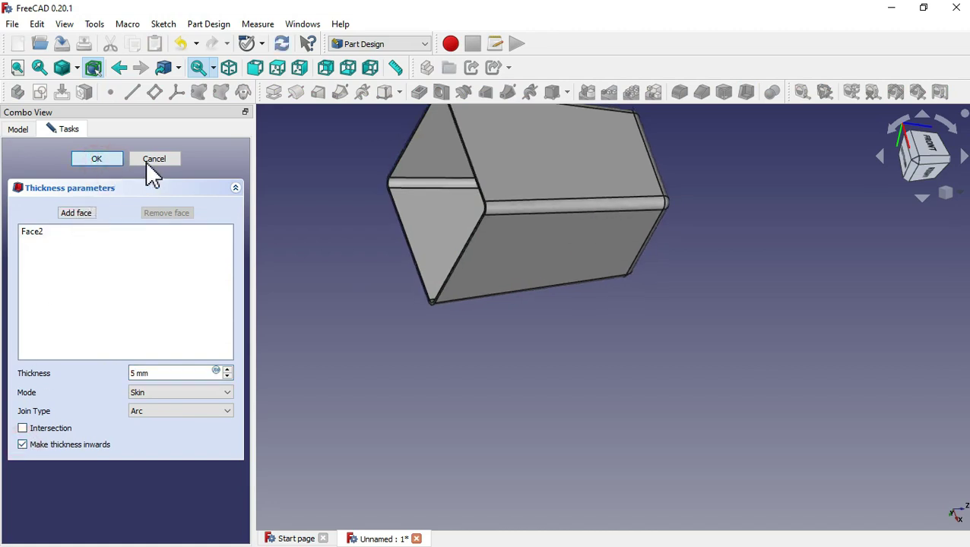
mouse_move(346, 266)
middle_mouse_down()
mouse_move(504, 349)
mouse_move(472, 396)
middle_mouse_up()
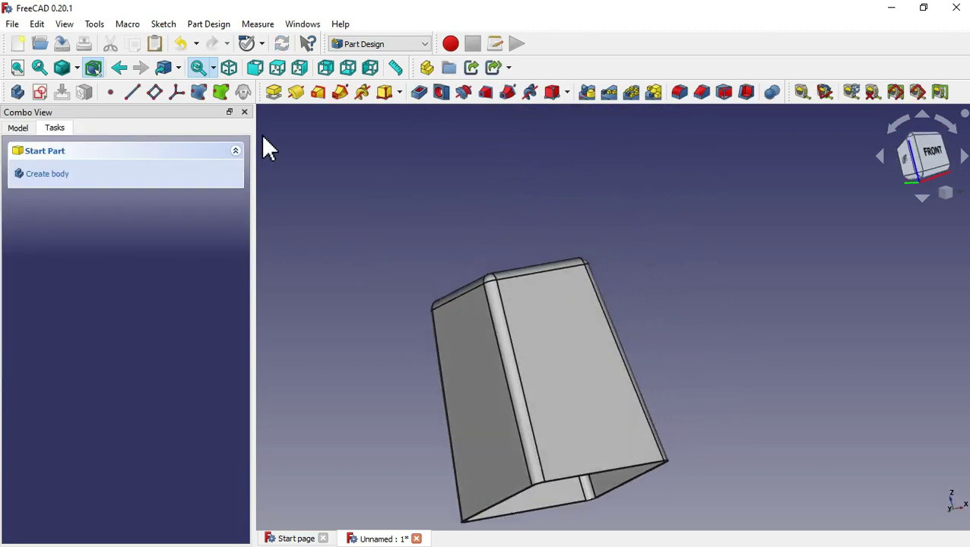
left_click(229, 68)
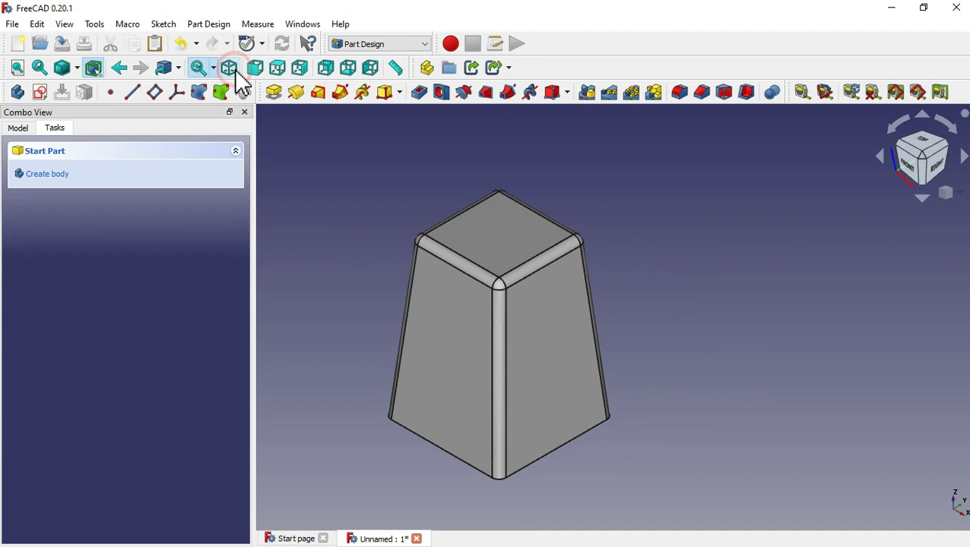
- Start a sketch on the body's top face and draw a circle centred on the origin
left_click(466, 226)
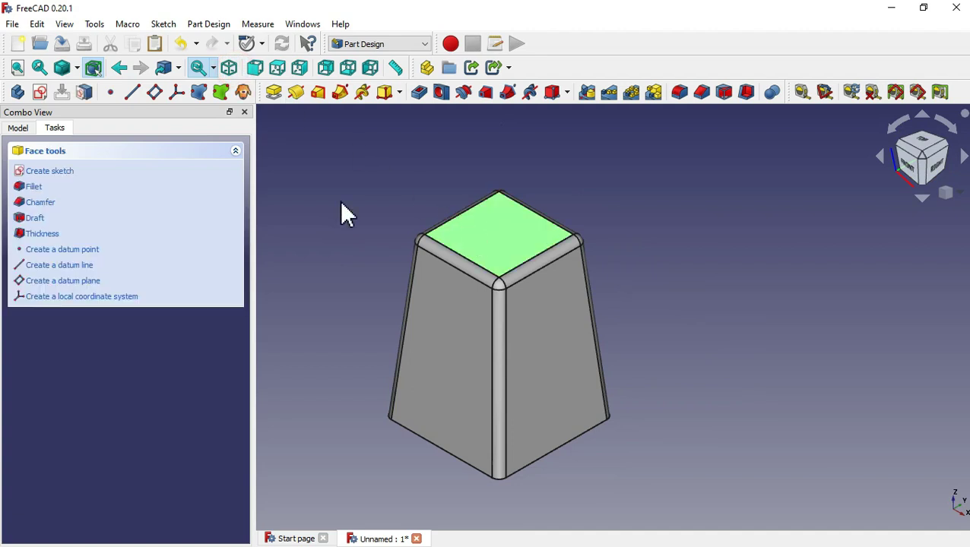
left_click(40, 92)
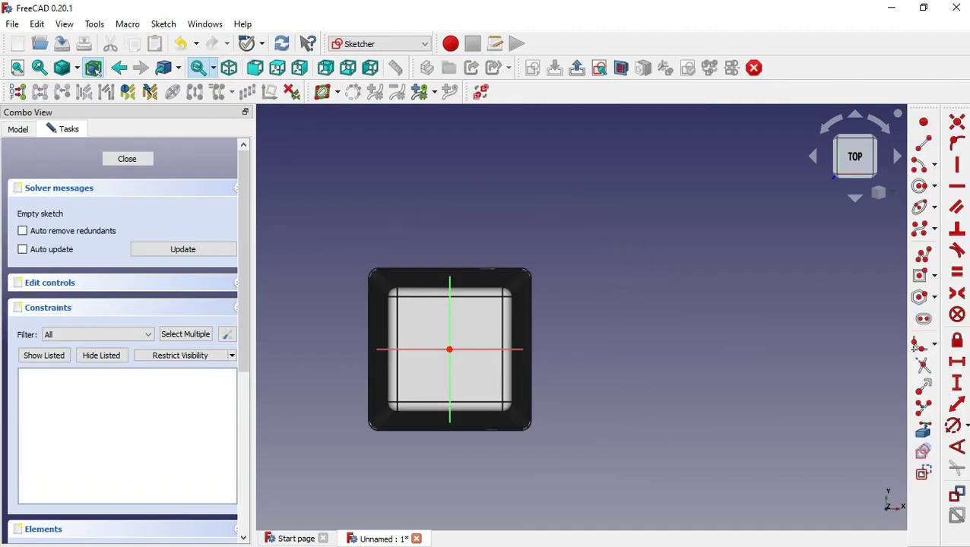
left_click(934, 187)
left_click(851, 189)
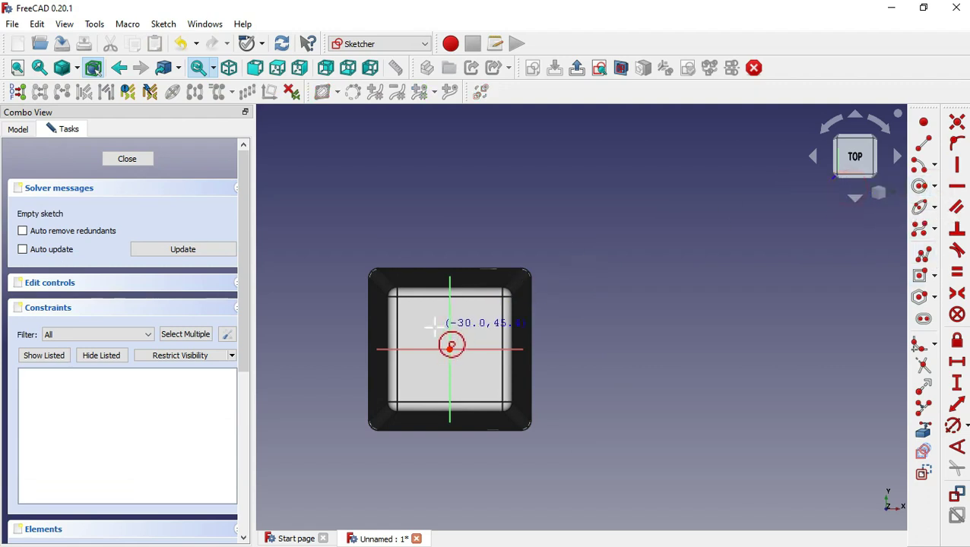
left_click(450, 349)
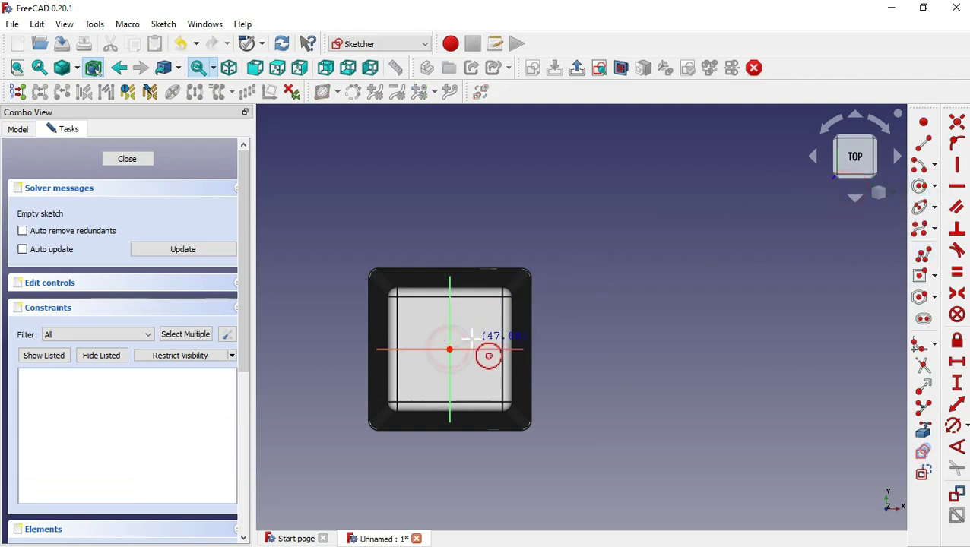
left_click(479, 336)
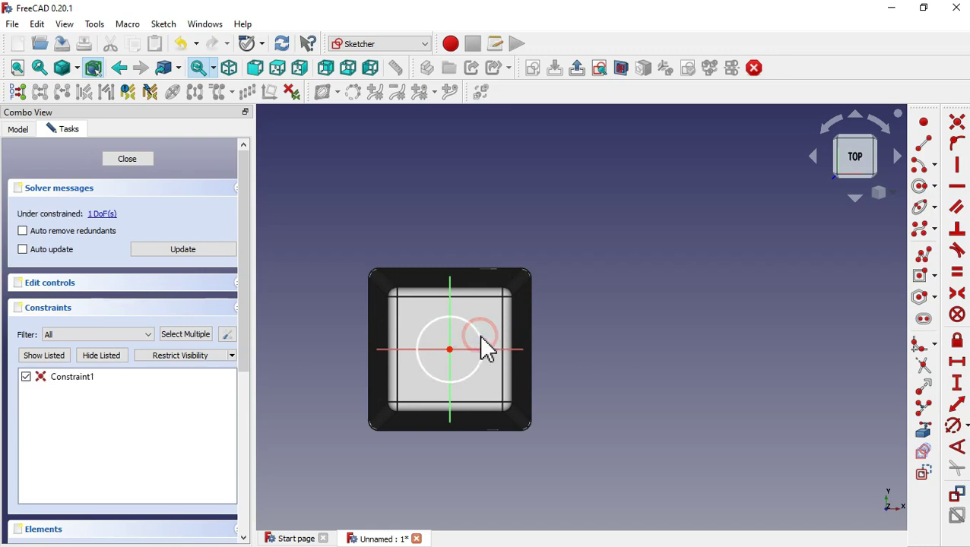
- Give the circle a 50 mm diameter and close the sketch
left_click(955, 425)
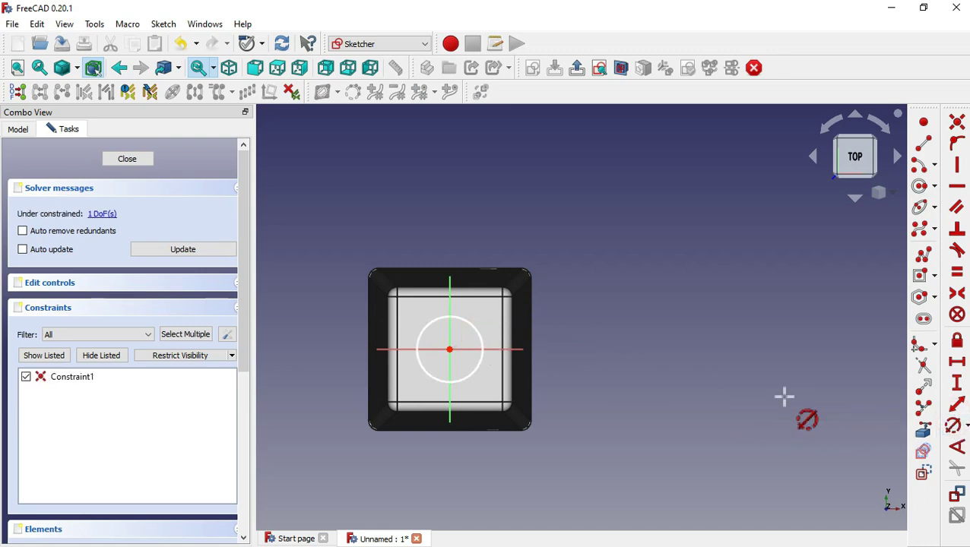
left_click(479, 335)
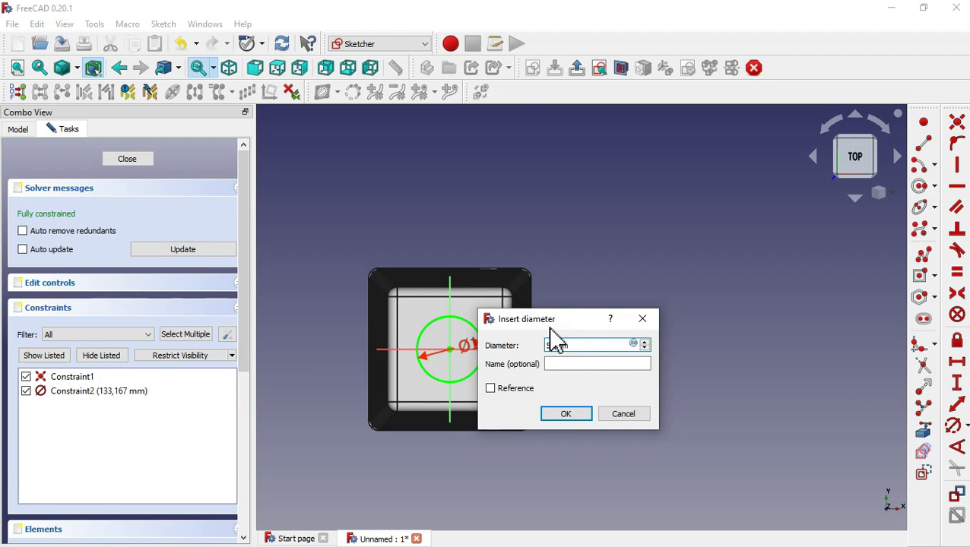
left_click(577, 411)
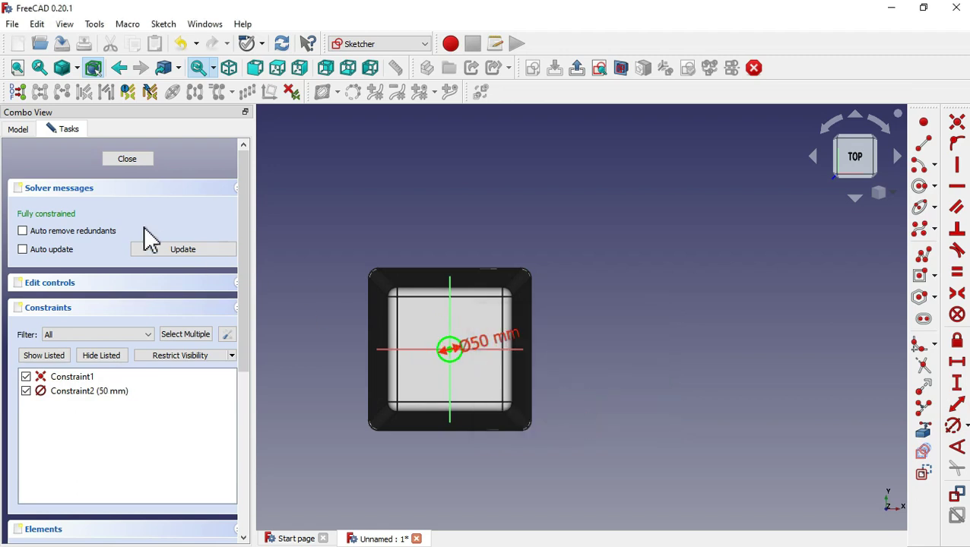
left_click(127, 161)
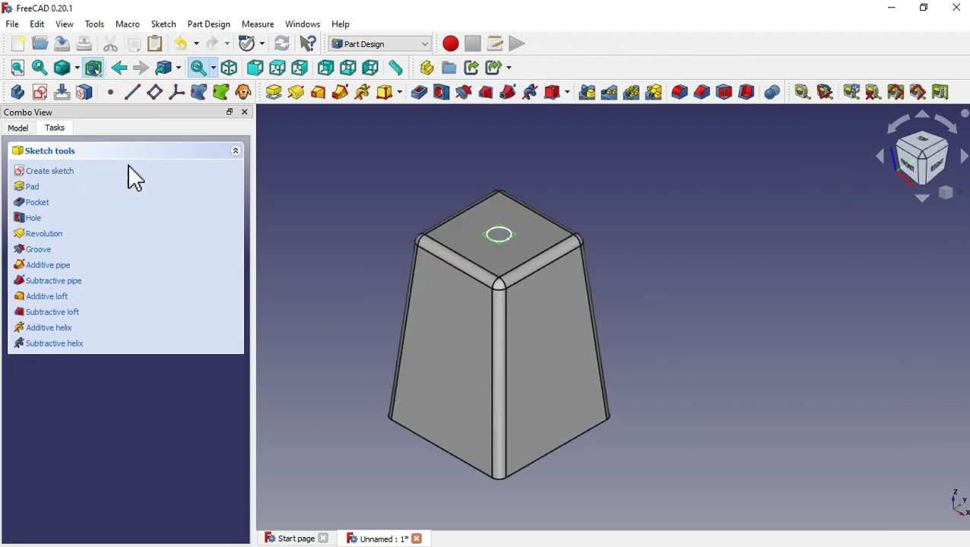
- Pocket the circle Through all, symmetric to the sketch plane
left_click(419, 94)
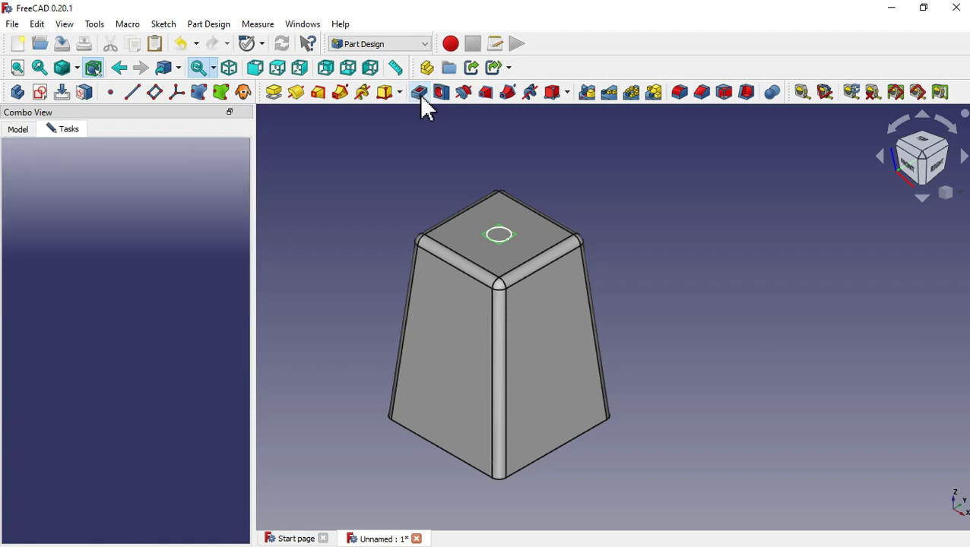
left_click(200, 216)
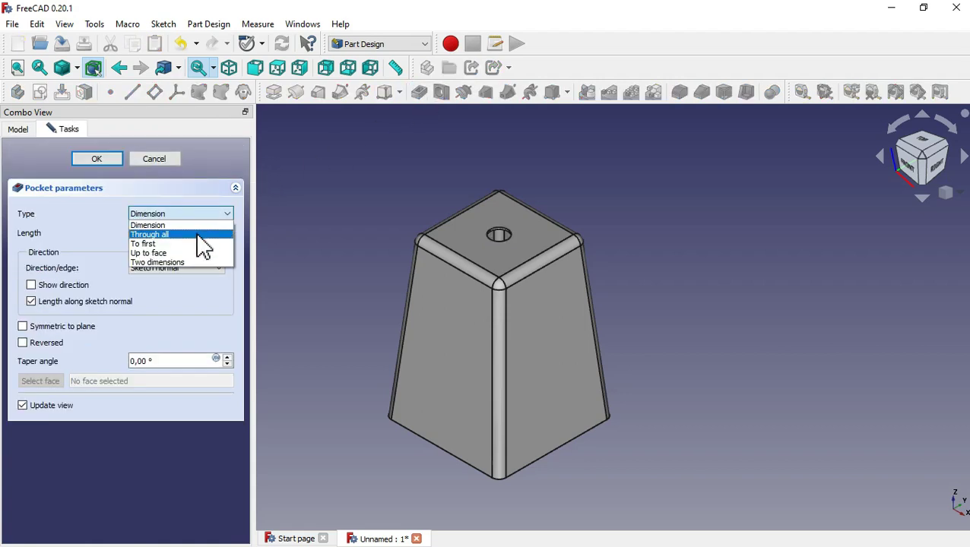
left_click(200, 235)
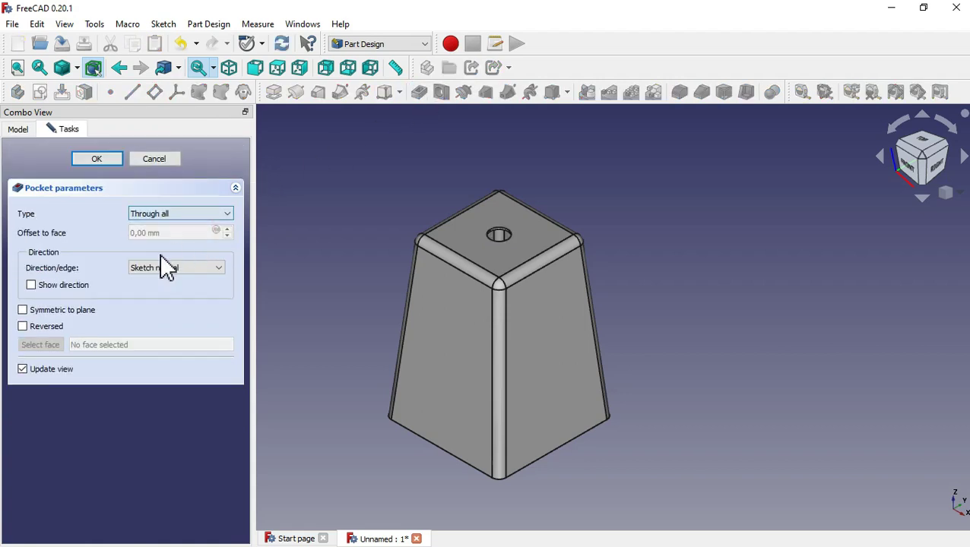
left_click(55, 312)
left_click(83, 158)
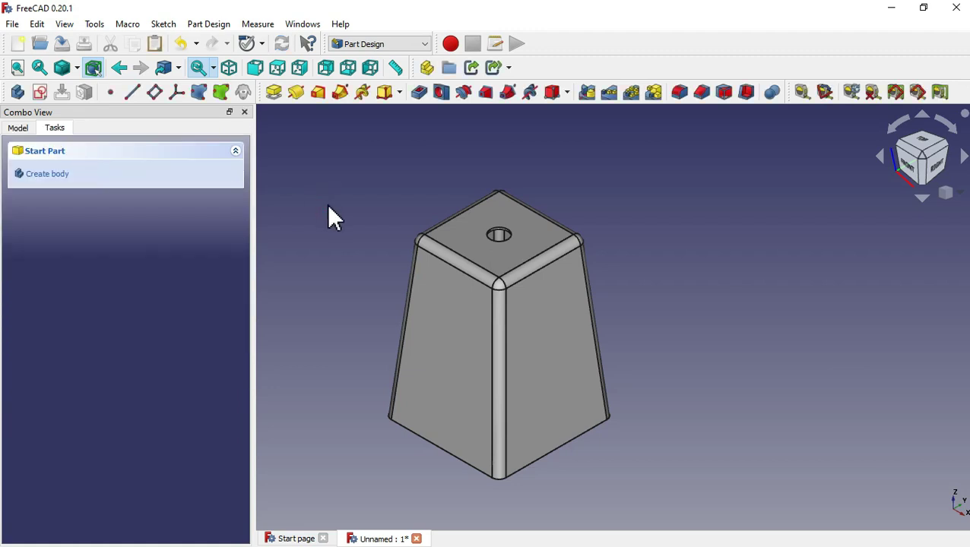
- Create a new sketch on the YZ plane
left_click(40, 92)
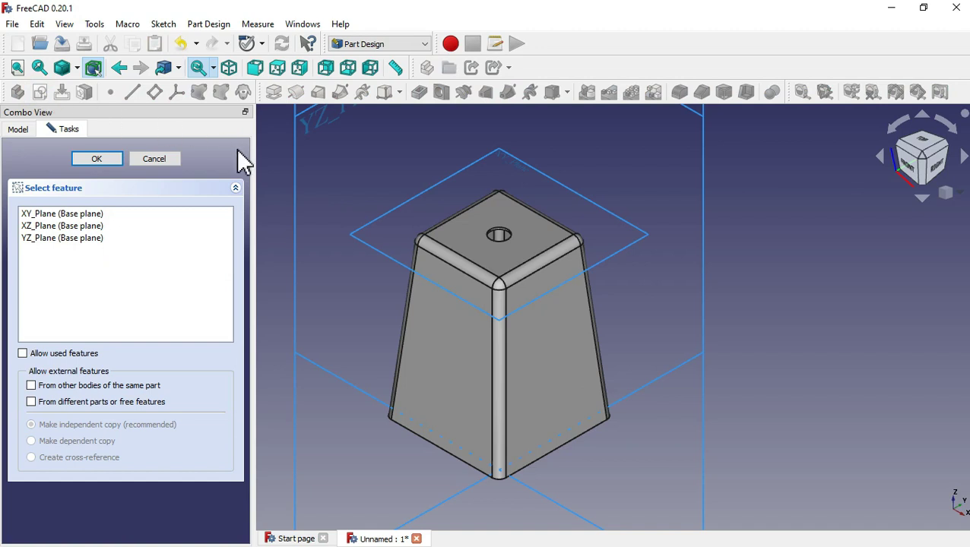
scroll(372, 301, "down", 5)
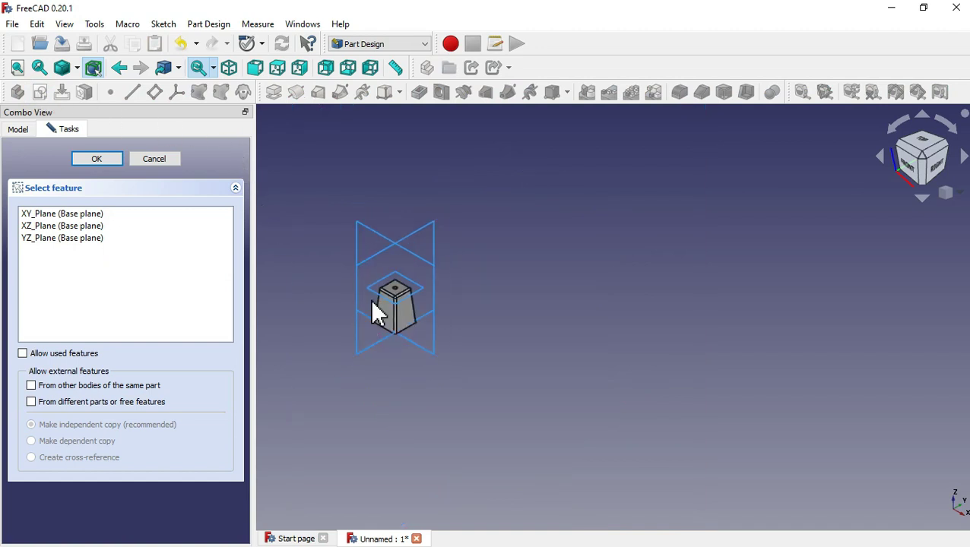
scroll(376, 285, "up", 2)
scroll(371, 275, "up", 3)
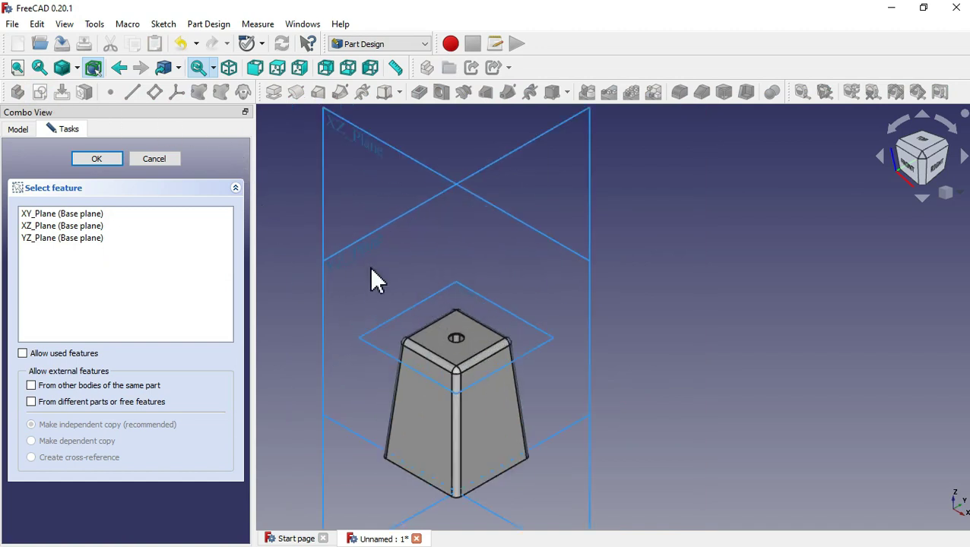
left_click(363, 260)
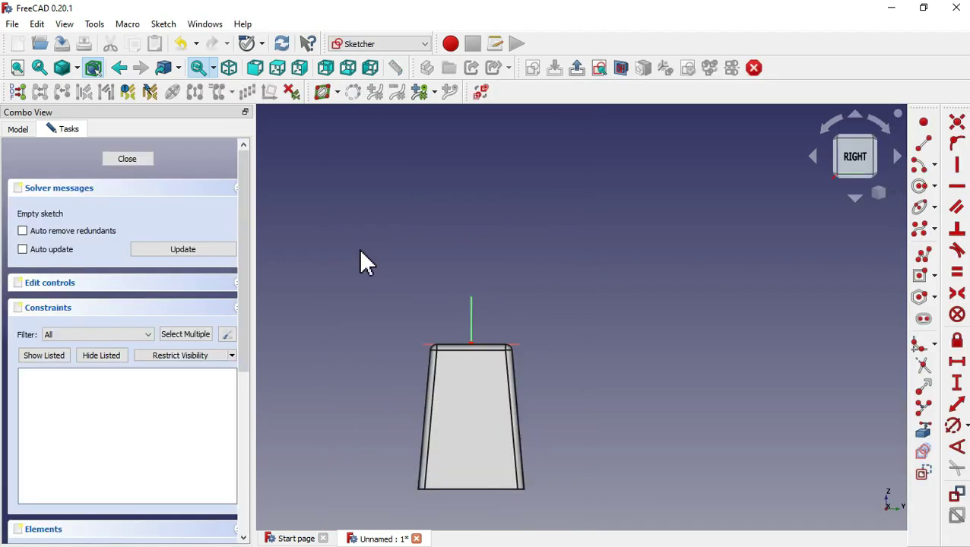
- Hide the Pocket feature from the Model tree
left_click(17, 130)
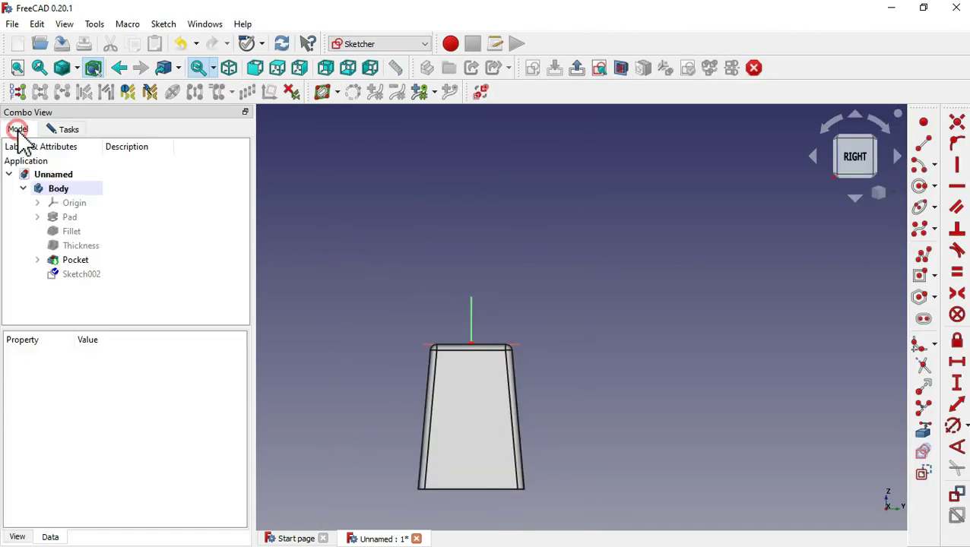
left_click(119, 263)
right_click(120, 264)
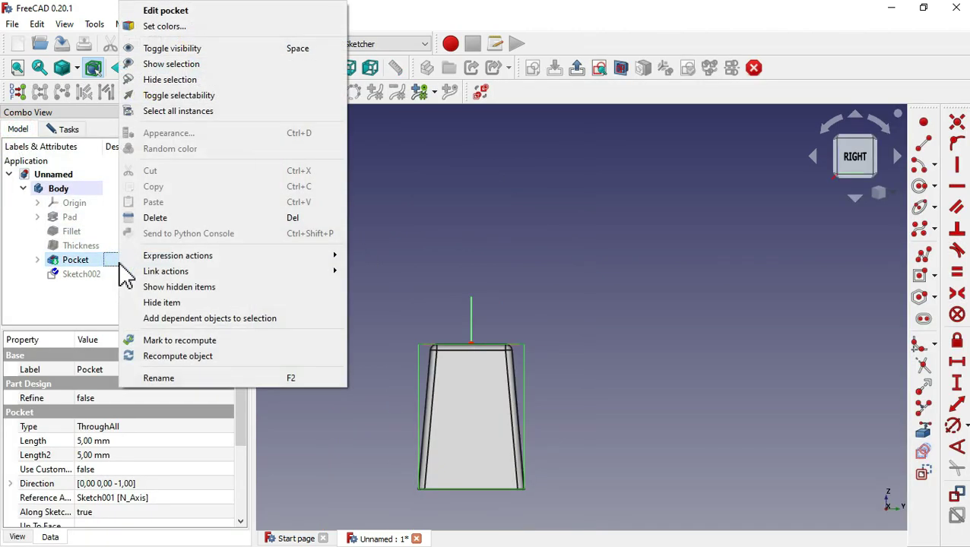
left_click(214, 80)
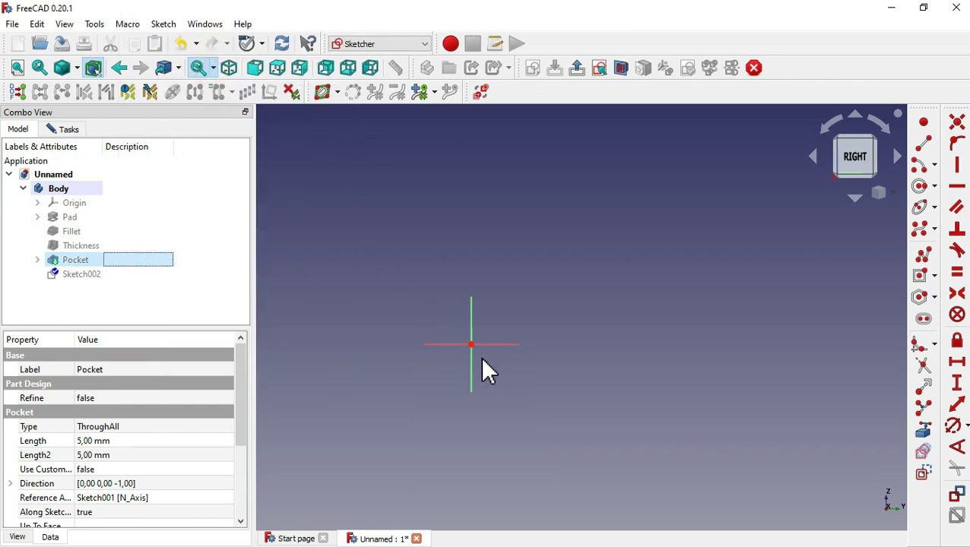
scroll(443, 372, "up", 5)
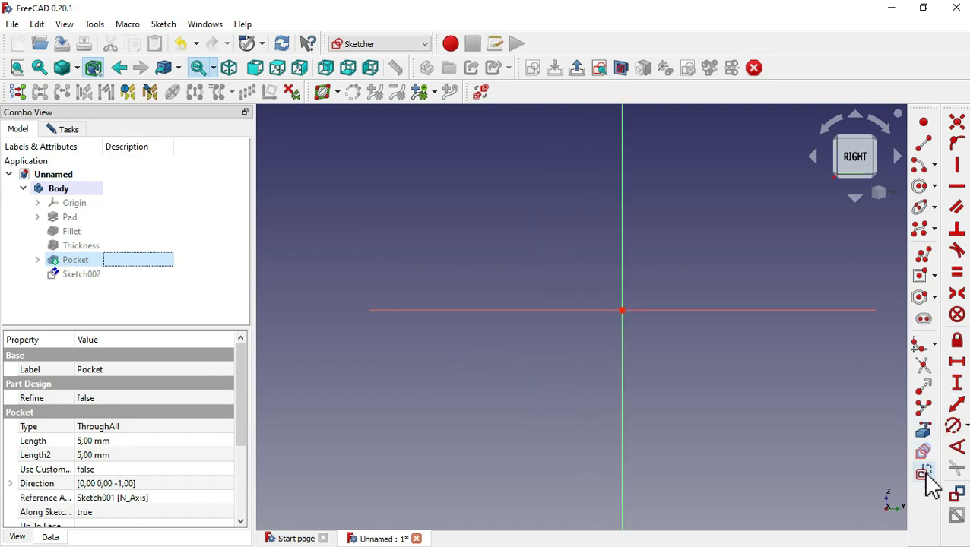
- Draw two slanted lines starting on the horizontal axis and running downward
left_click(924, 143)
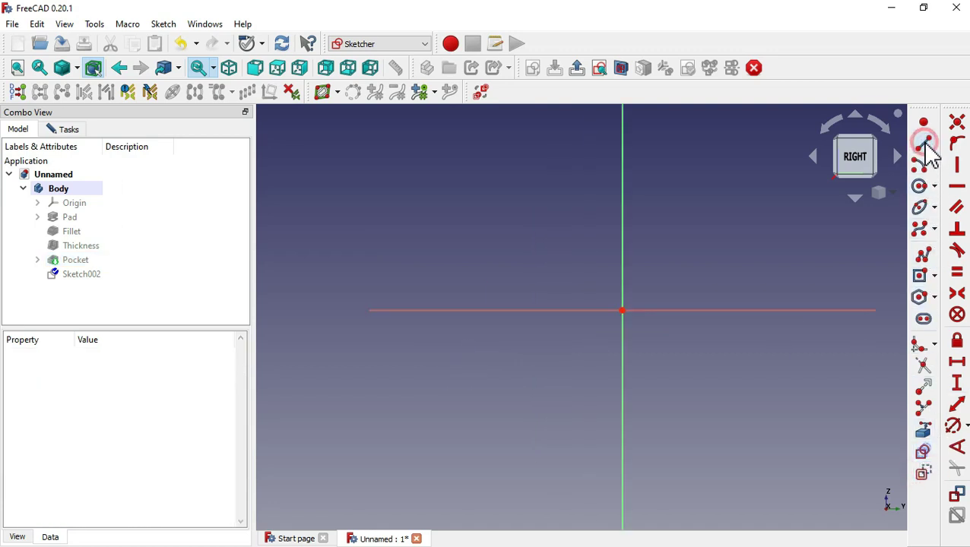
left_click(708, 310)
left_click(763, 452)
left_click(553, 310)
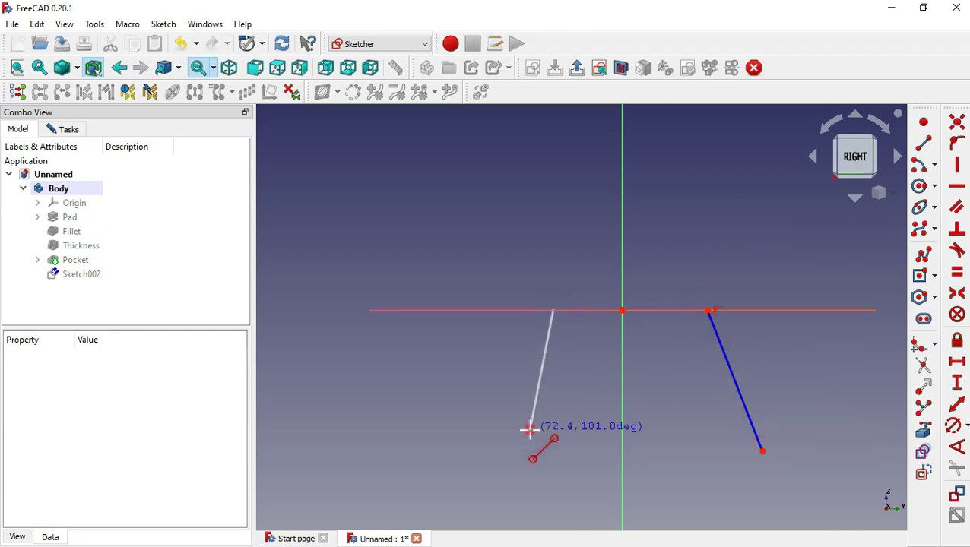
left_click(530, 430)
- Dimension the top ends 125 mm from the origin and 250 mm apart, then spread the lower ends outward
left_click(957, 362)
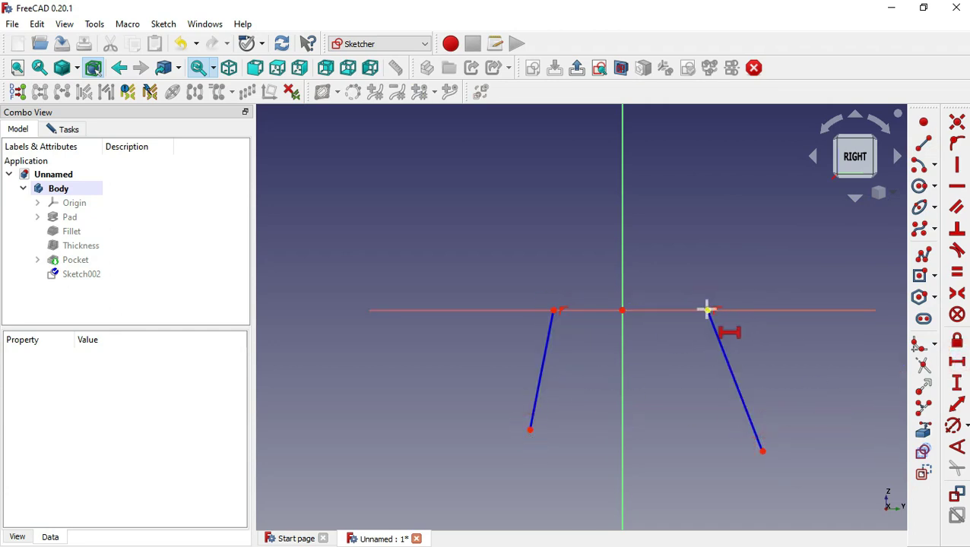
left_click(708, 310)
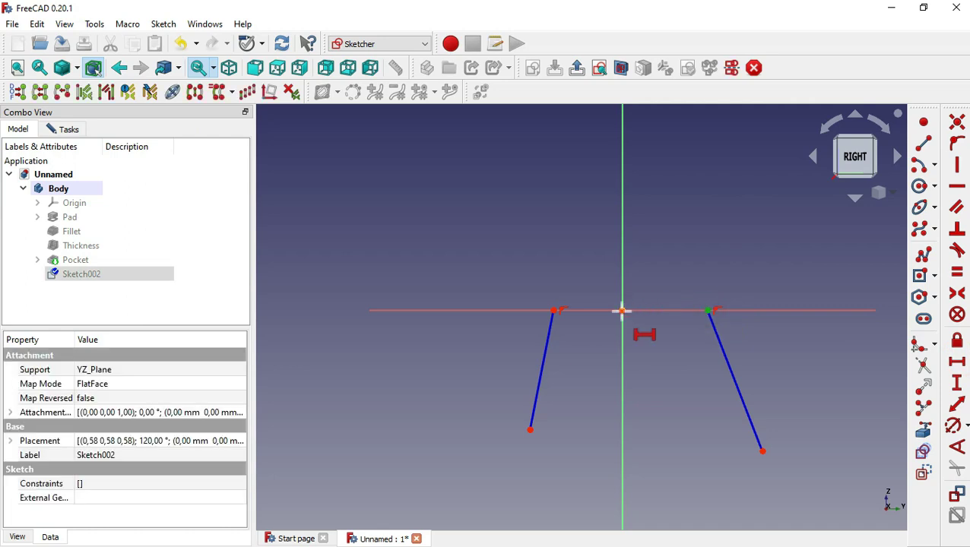
left_click(622, 310)
type("125")
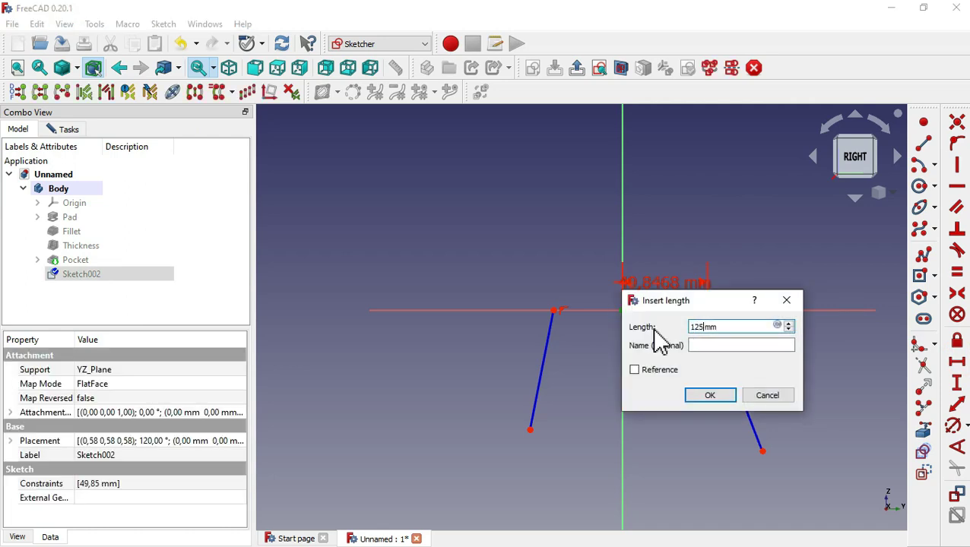
left_click(707, 396)
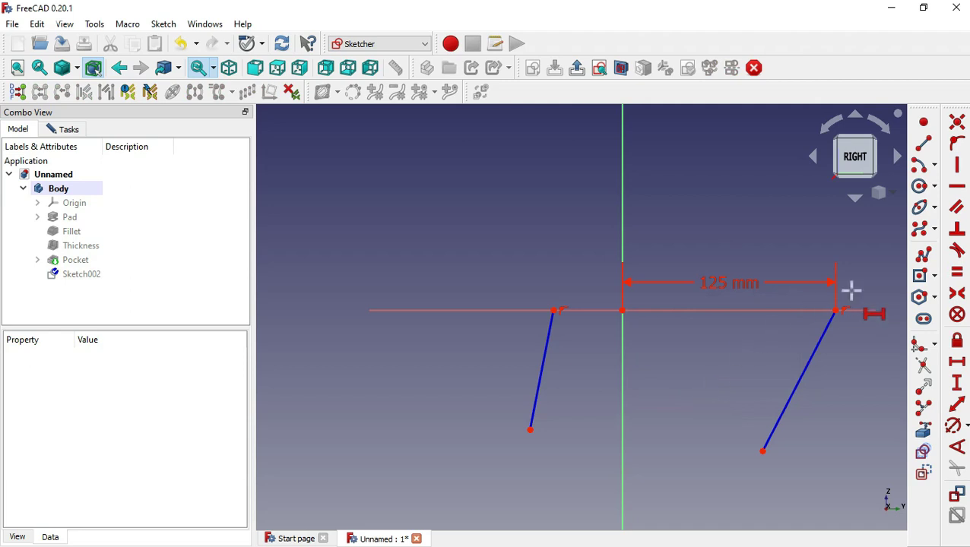
left_click(835, 311)
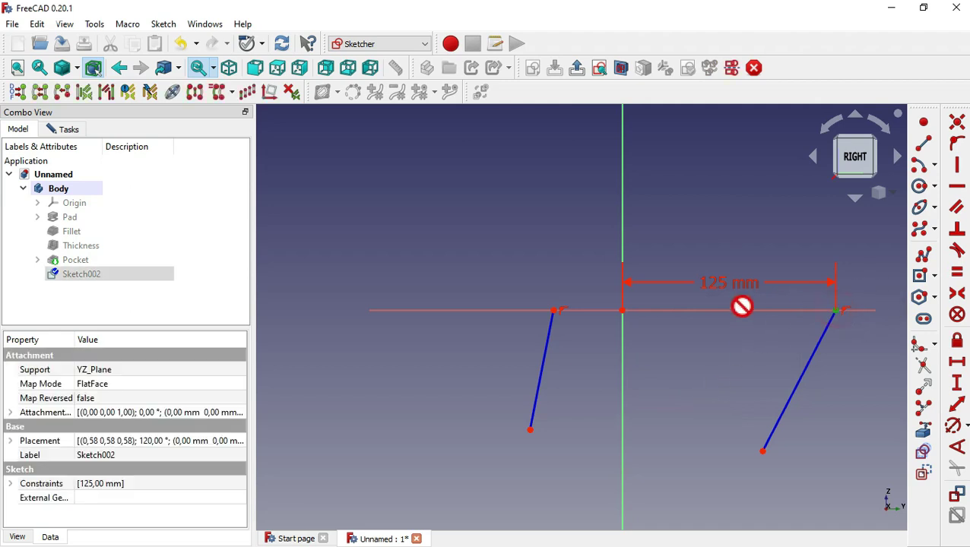
left_click(555, 310)
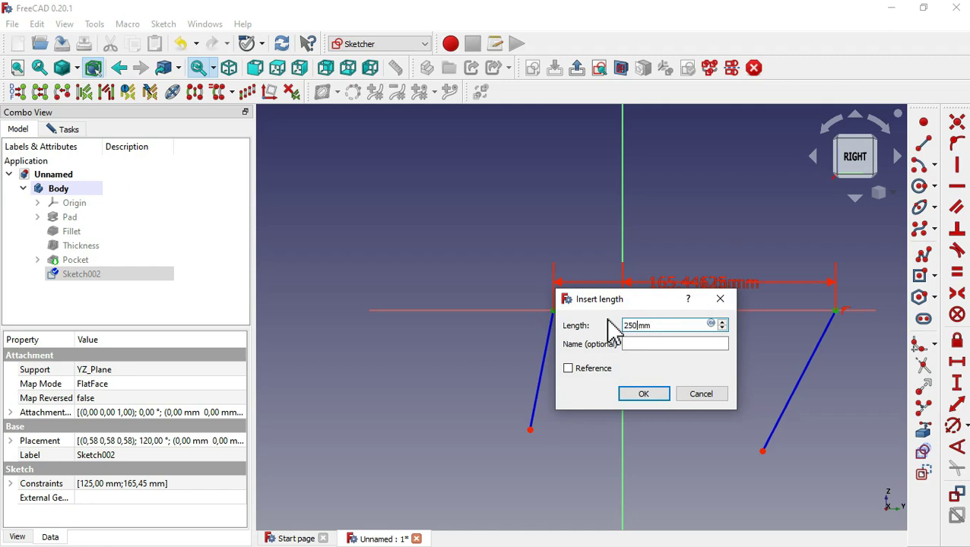
left_click(645, 396)
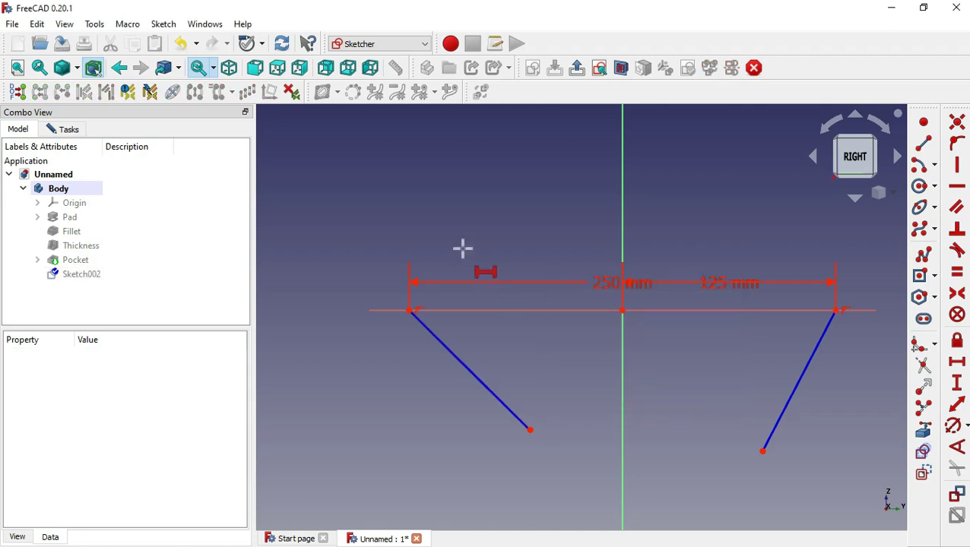
scroll(462, 248, "down", 2)
scroll(462, 248, "down", 2)
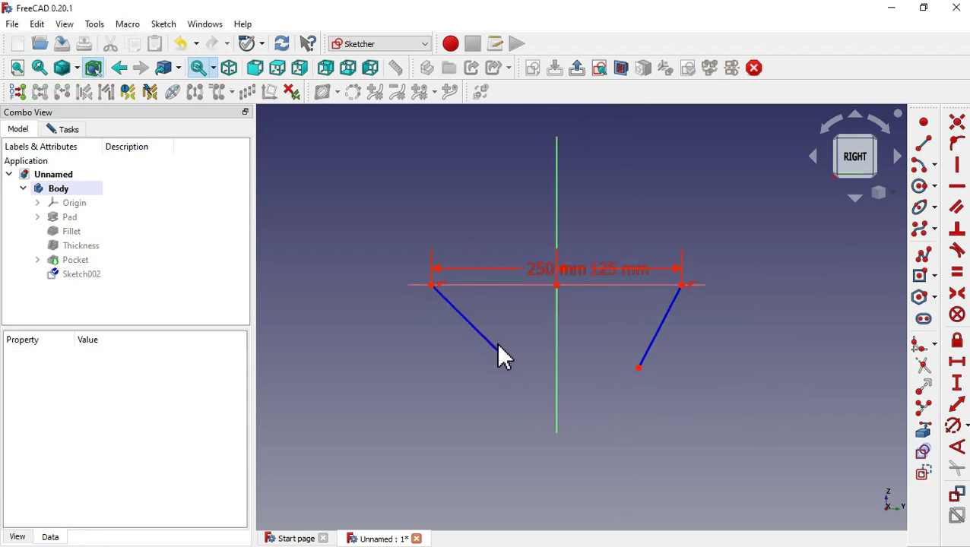
left_click_drag(499, 350, 368, 416)
left_click_drag(638, 368, 742, 463)
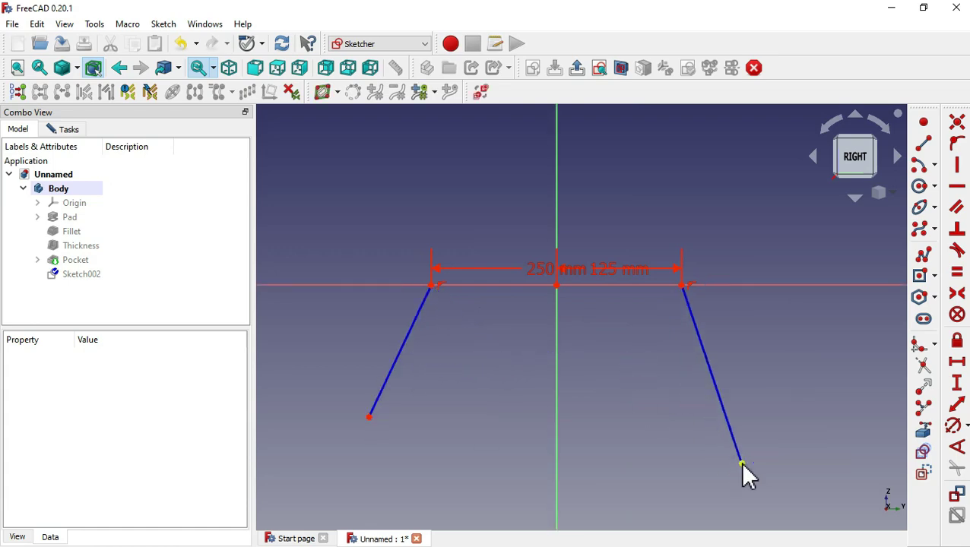
- Constrain both lines to 5° from the vertical axis
left_click(960, 446)
left_click(555, 351)
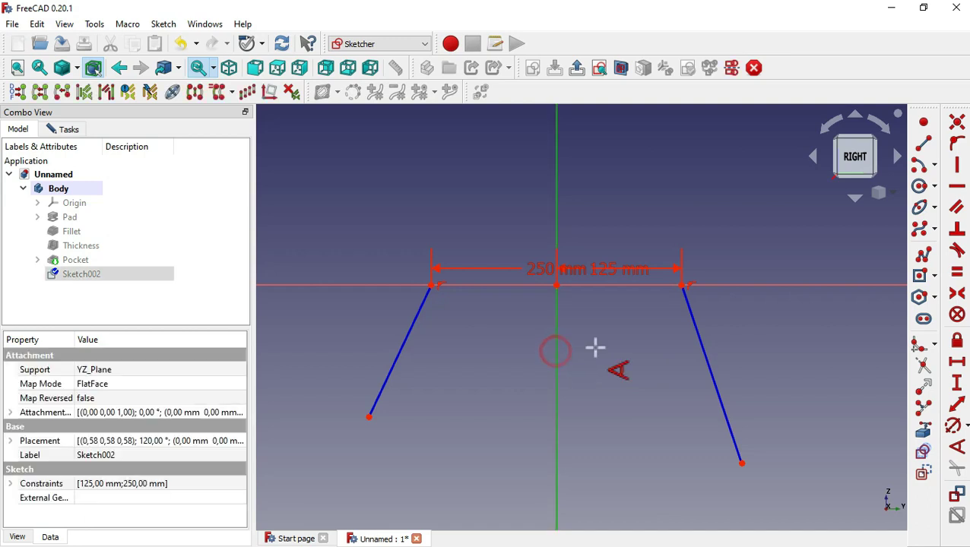
left_click(705, 353)
type("5")
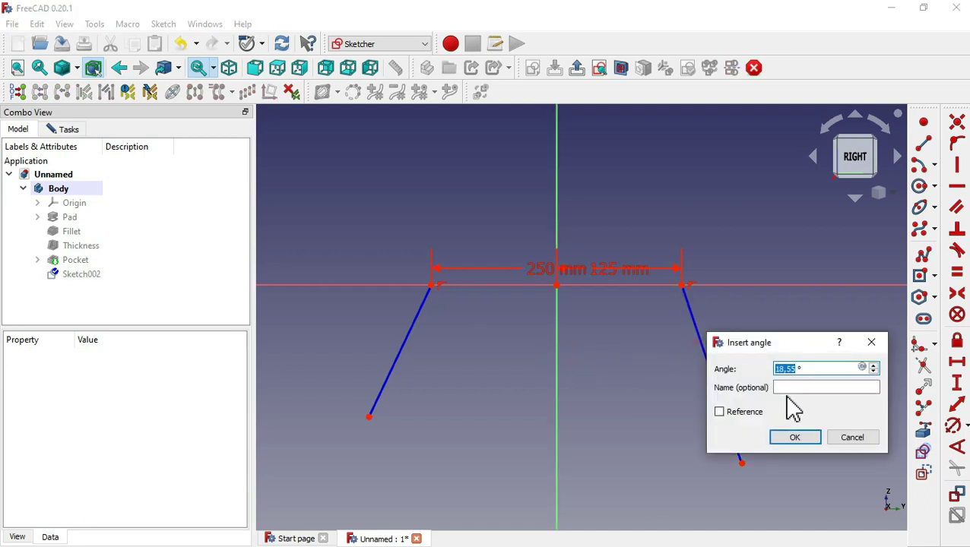
left_click(809, 443)
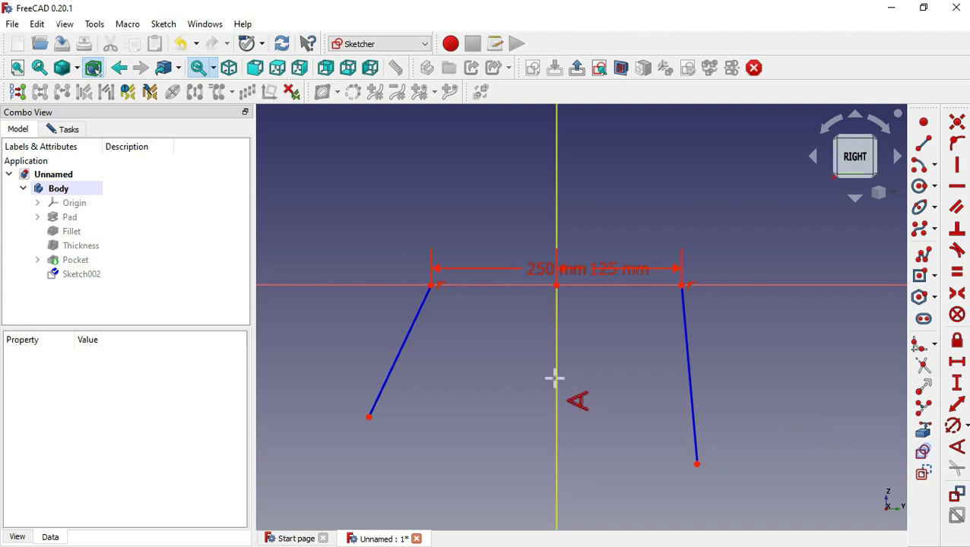
left_click(397, 346)
type("5")
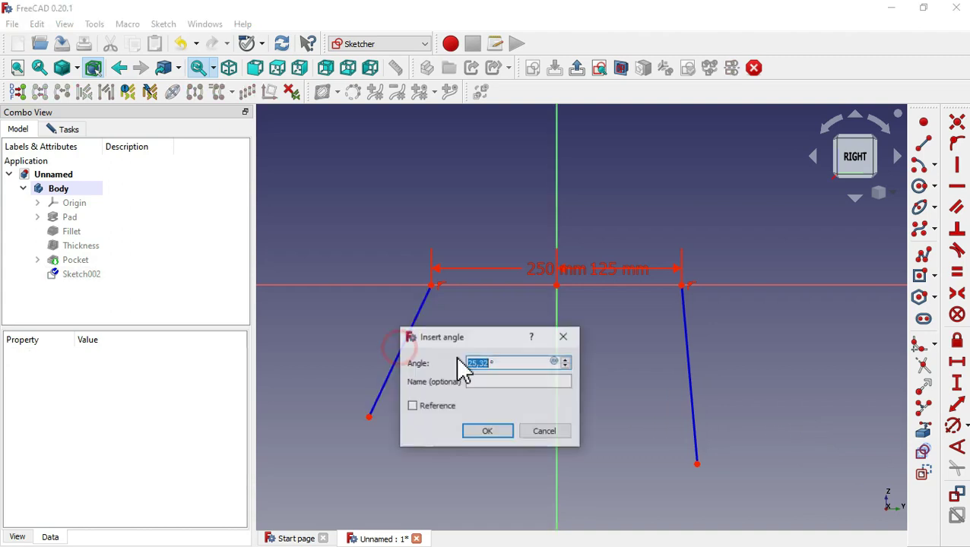
left_click(487, 432)
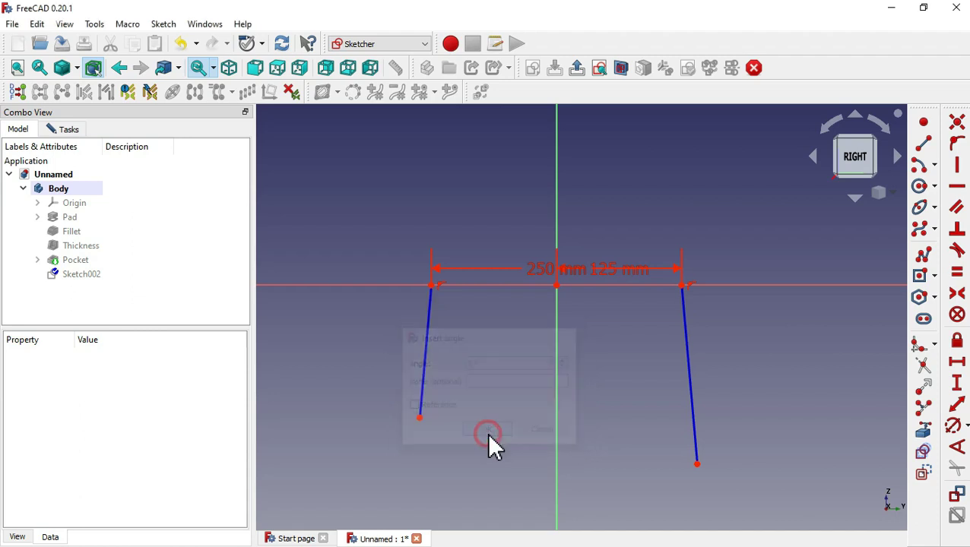
- Set the right line's lower end 450 mm below the origin and level both lower ends
left_click(956, 384)
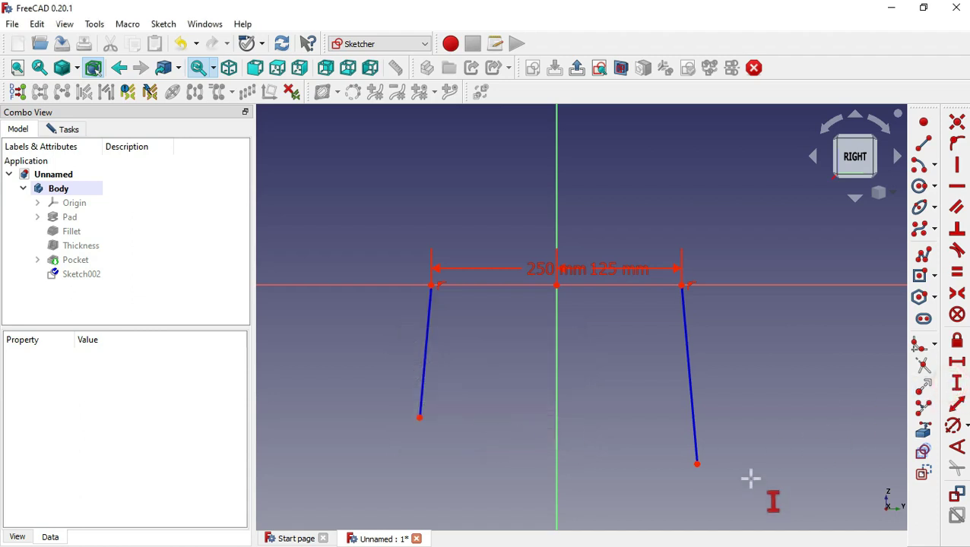
left_click(697, 463)
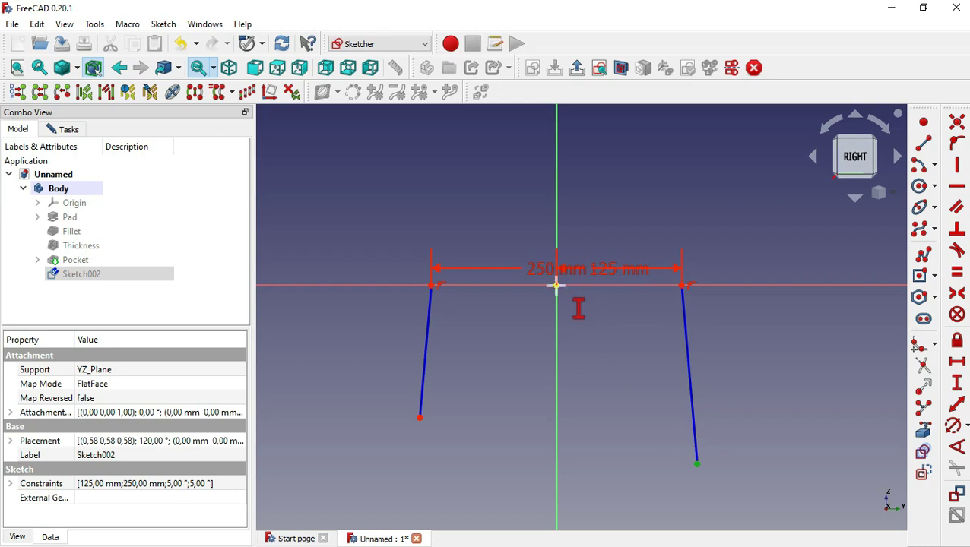
left_click(556, 285)
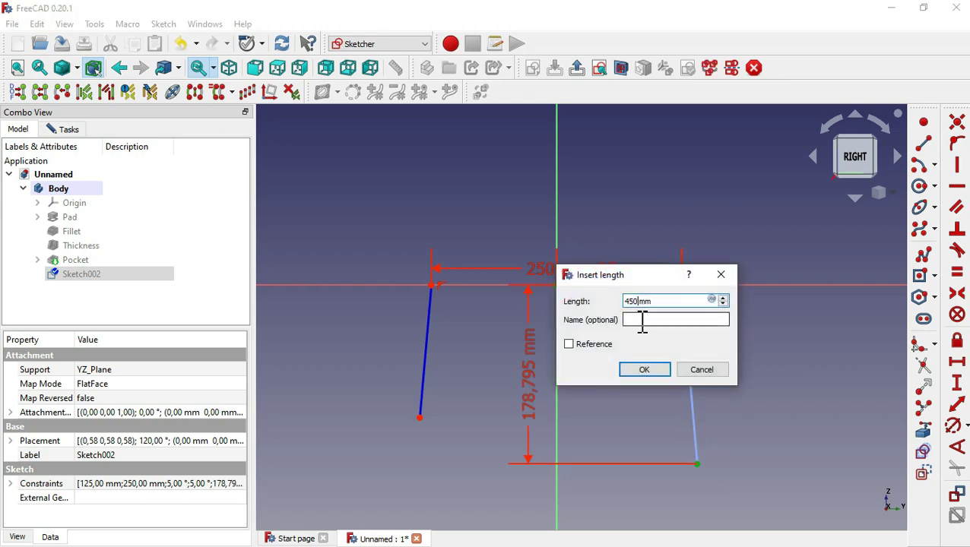
left_click(665, 375)
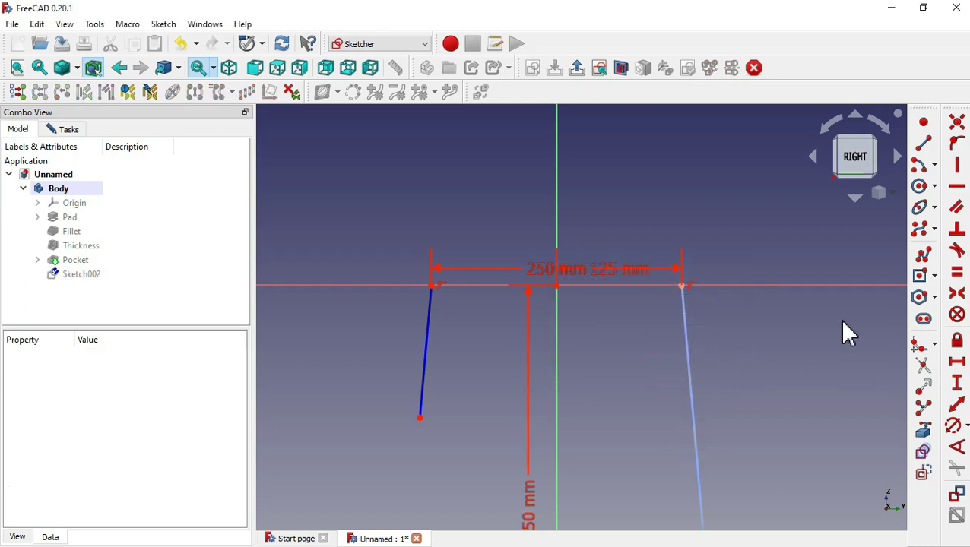
left_click(960, 190)
scroll(440, 161, "down", 3)
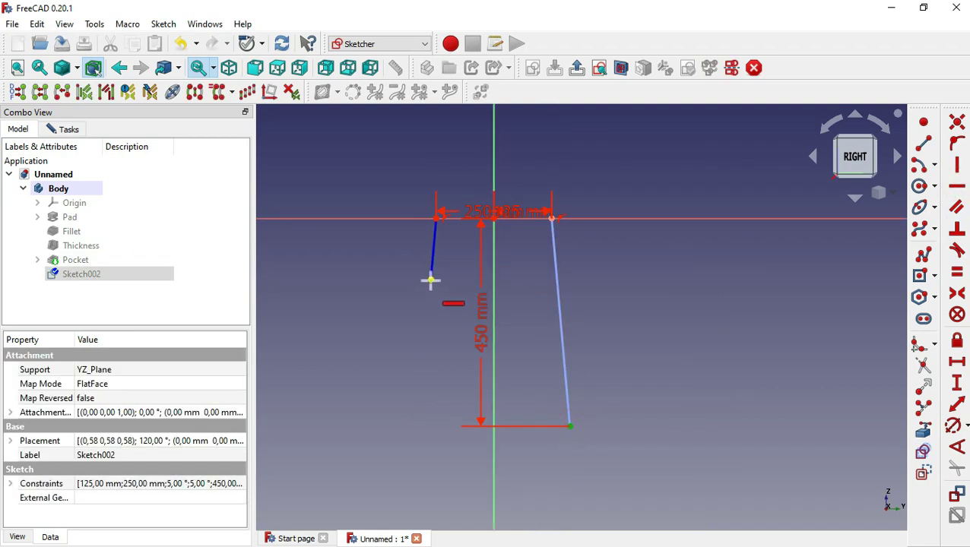
left_click(418, 426)
right_click(439, 295)
scroll(445, 196, "up", 3)
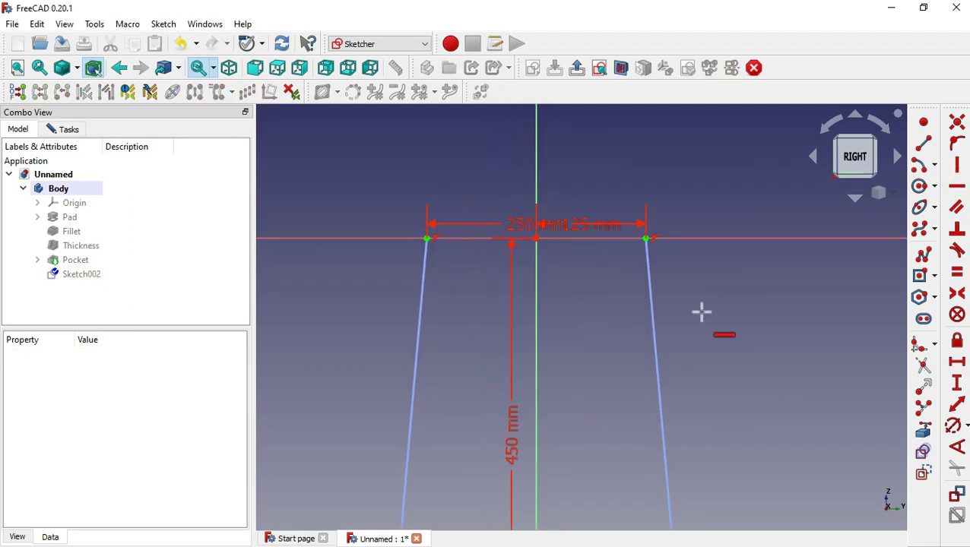
- Draw a closed trapezoid outline for the first cutout between the slanted legs
left_click(919, 471)
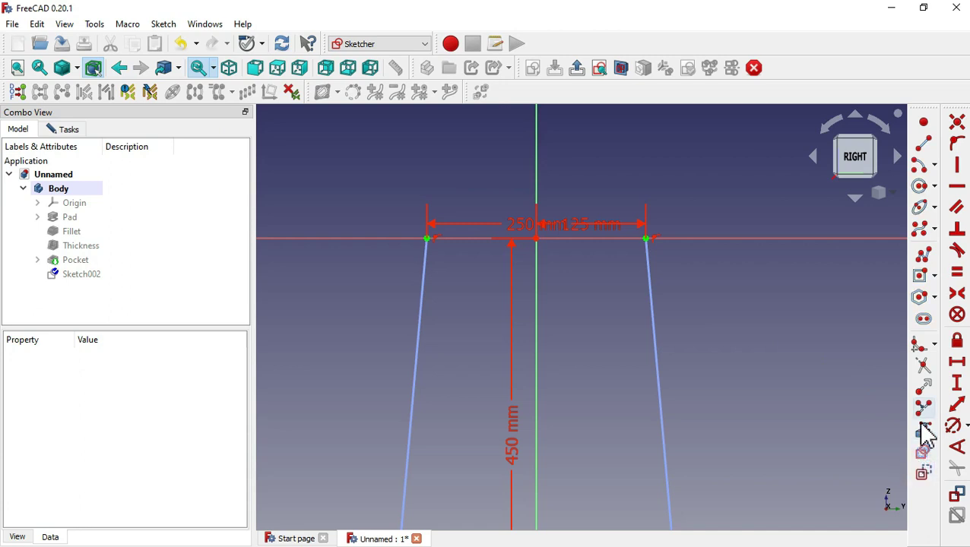
left_click(924, 255)
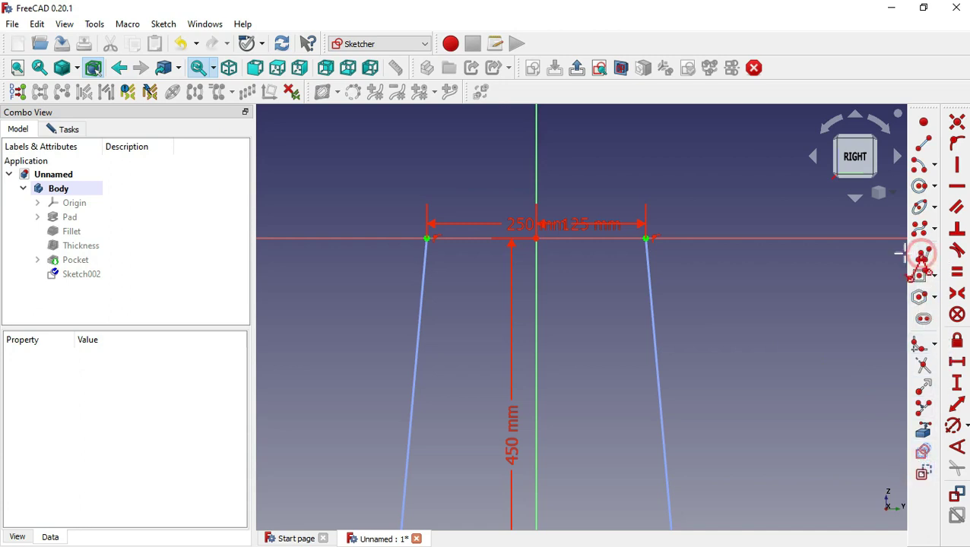
left_click(475, 288)
left_click(604, 288)
left_click(630, 393)
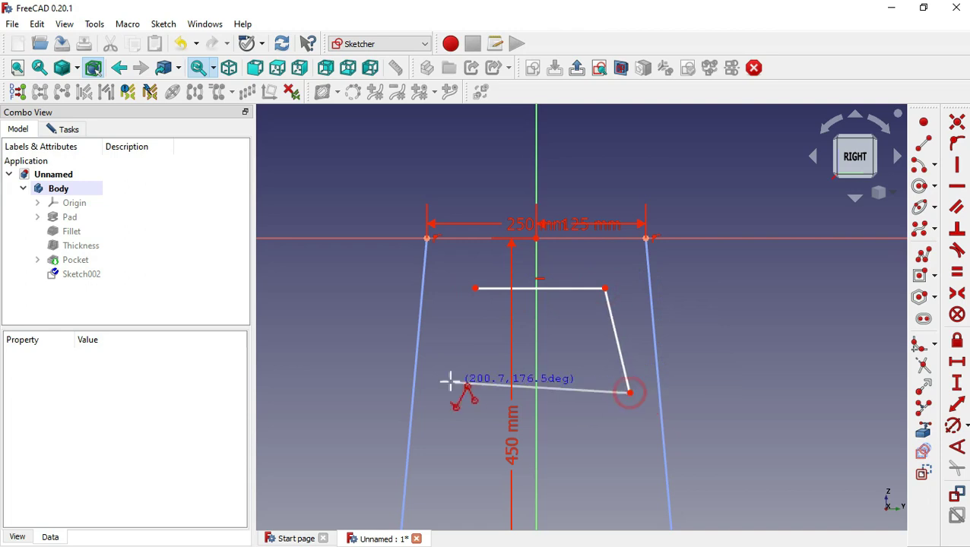
left_click(463, 393)
left_click(474, 290)
- Draw a second closed trapezoid cutout outline between the legs
scroll(346, 184, "down", 3)
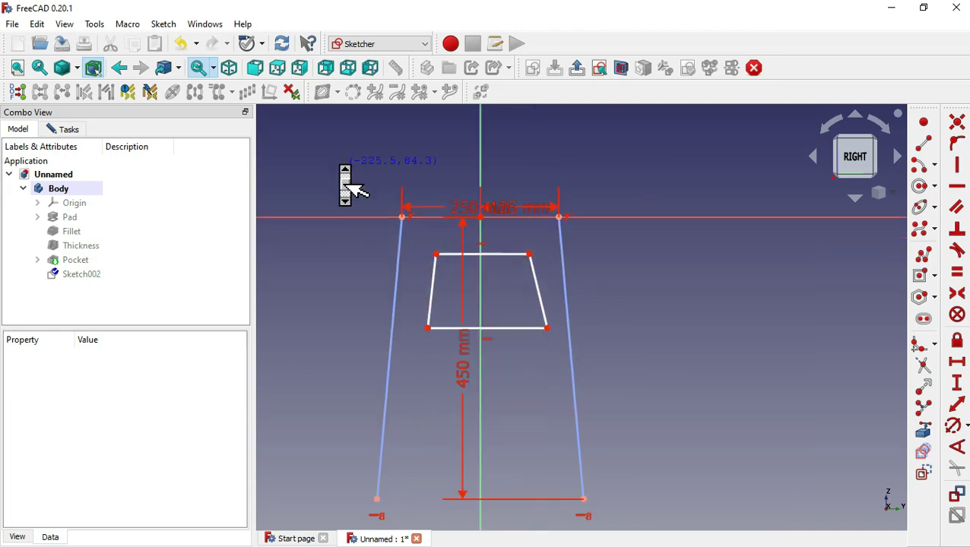
left_click(411, 290)
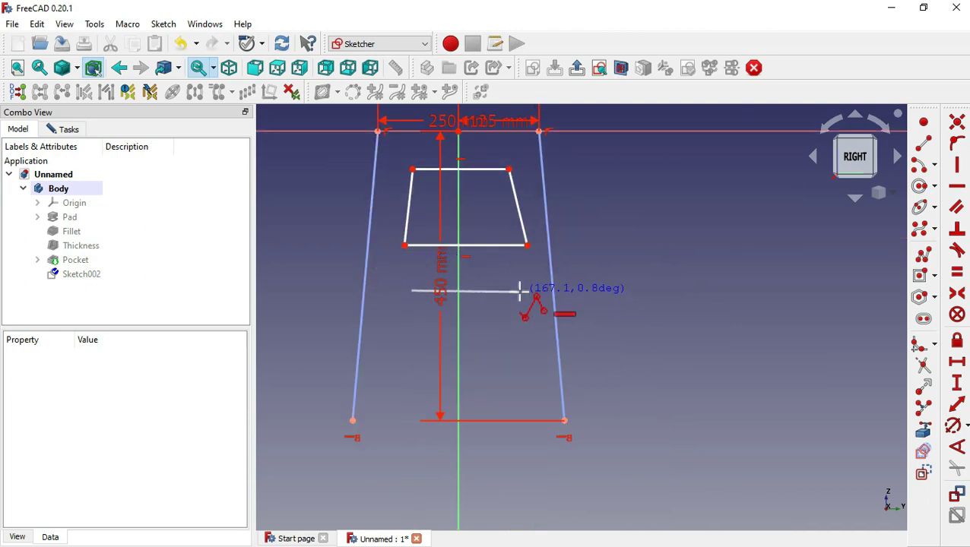
left_click(519, 290)
left_click(530, 370)
left_click(406, 371)
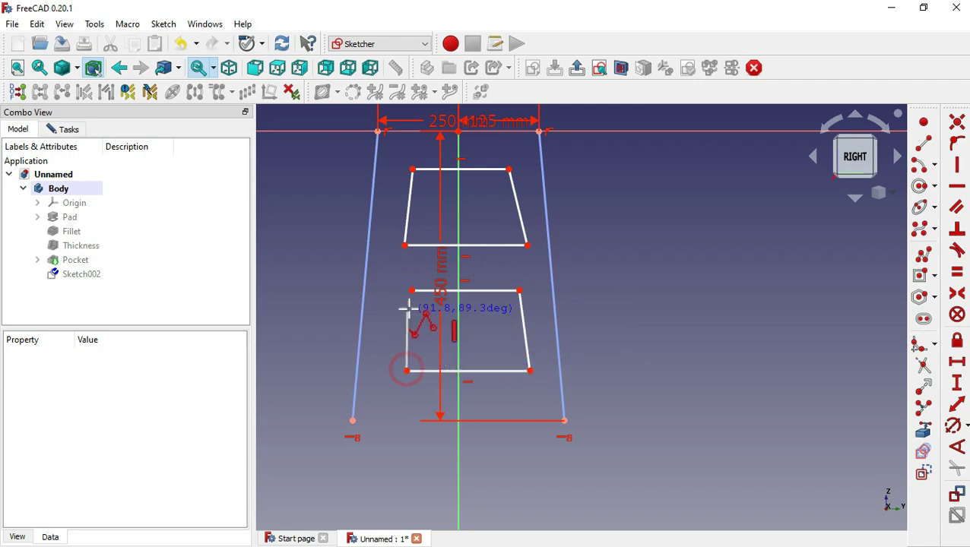
left_click(411, 291)
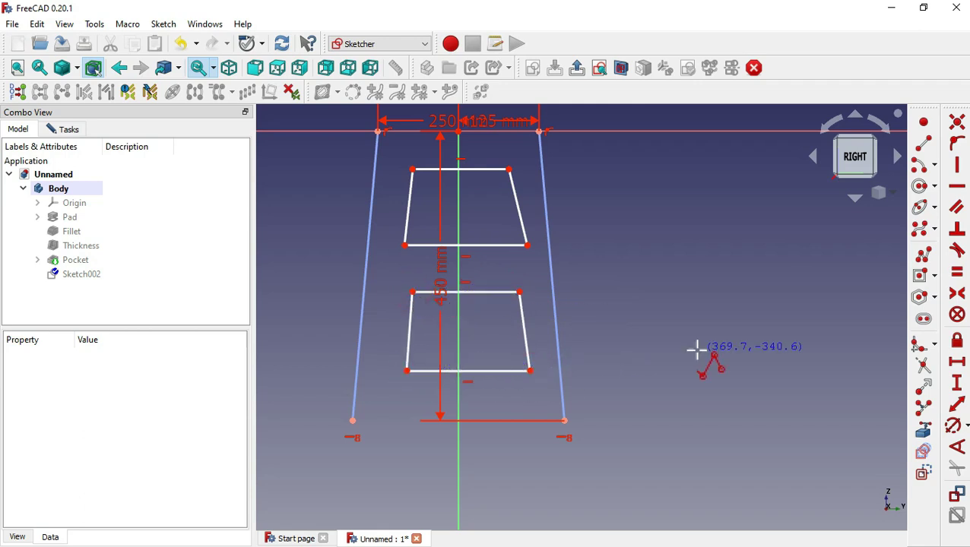
- Fillet the lower cutout's top-right and top-left corners
left_click(931, 349)
left_click(523, 311)
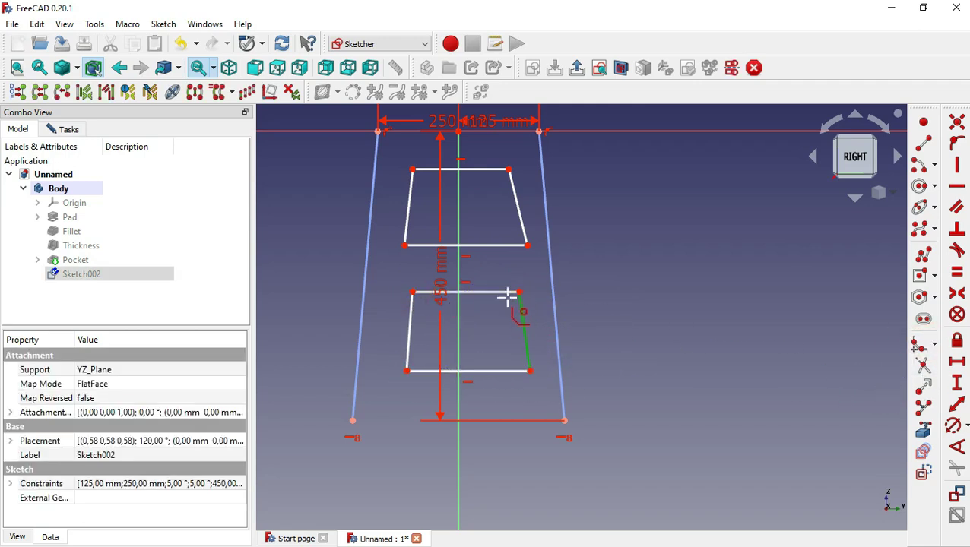
left_click(473, 291)
left_click(428, 293)
left_click(412, 310)
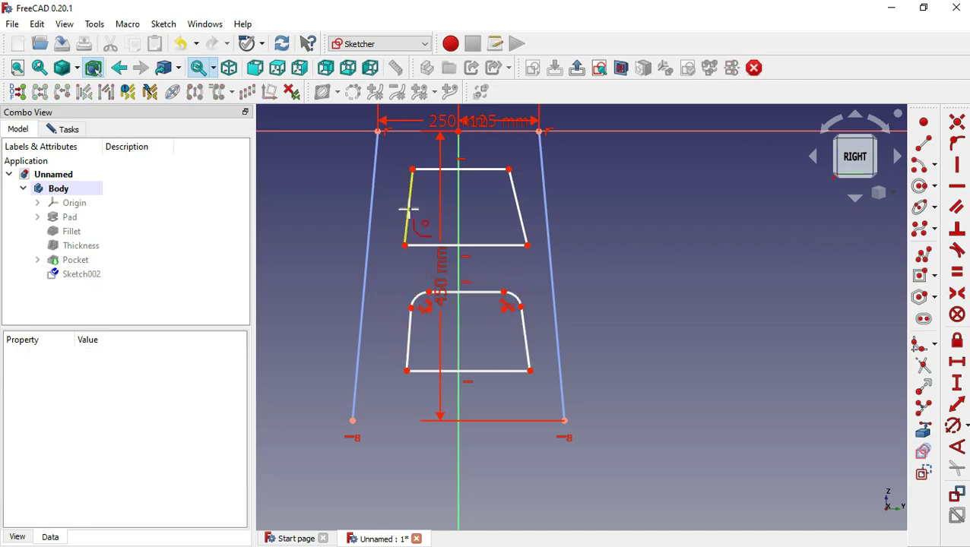
- Fillet all four corners of the upper cutout outline
left_click(409, 202)
left_click(425, 171)
left_click(486, 170)
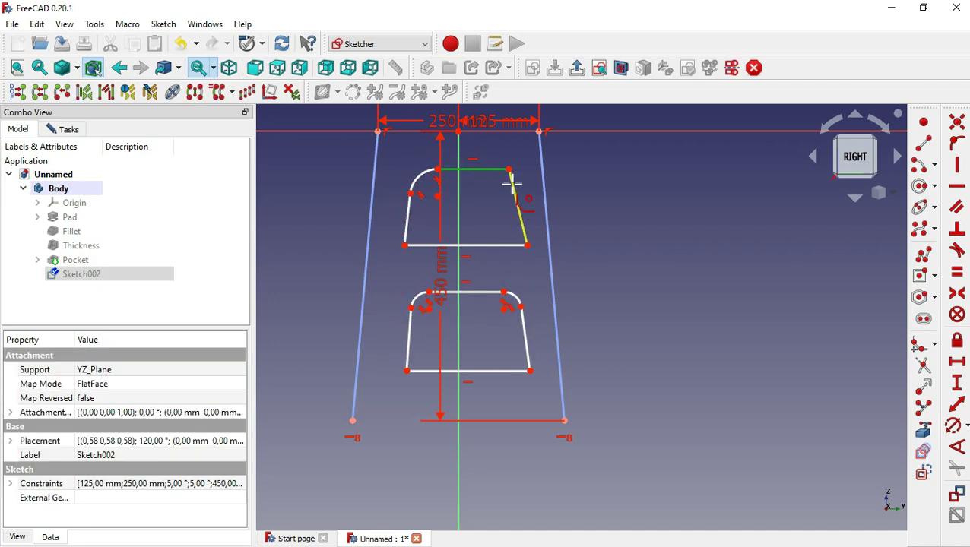
left_click(516, 196)
left_click(522, 227)
left_click(514, 245)
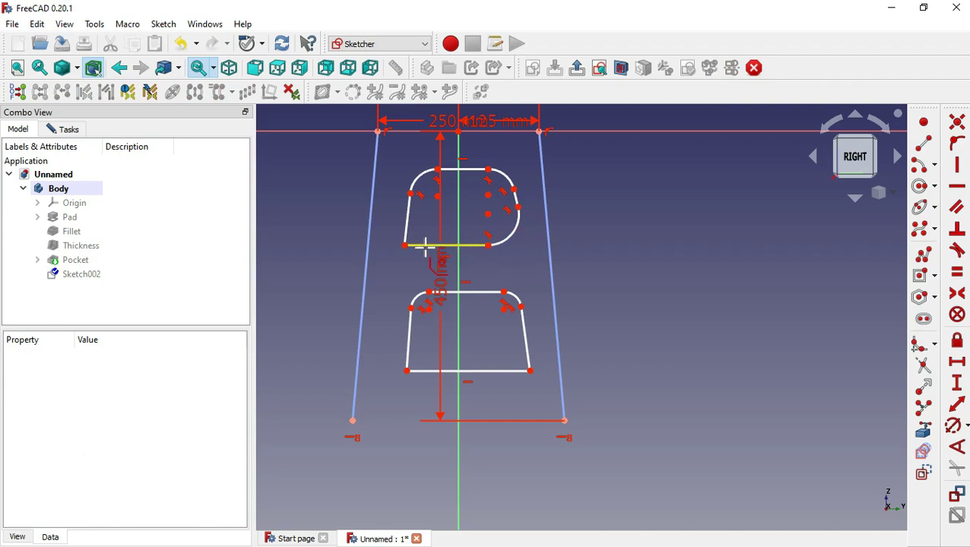
left_click(408, 229)
left_click(411, 241)
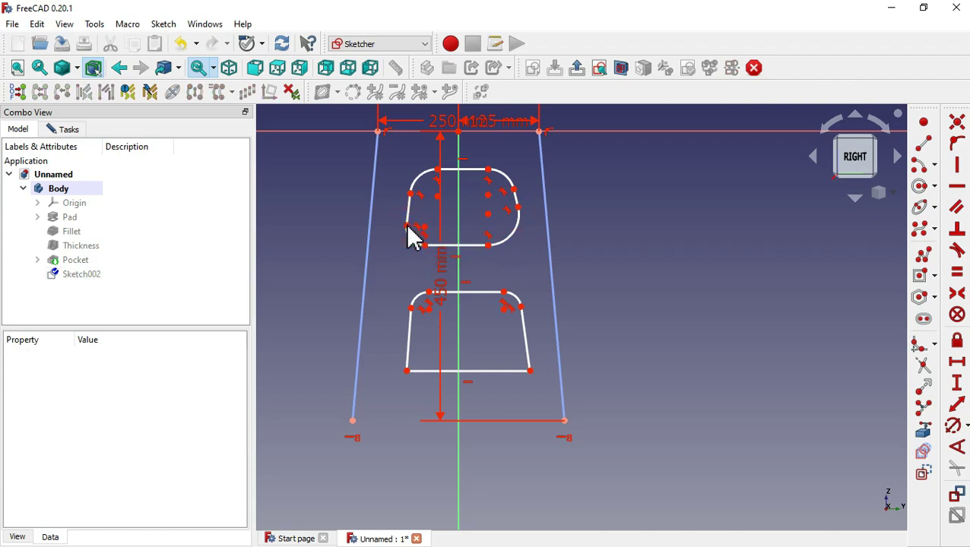
- Give the upper cutout's top-right fillet a 40 mm radius and make its other fillets equal
left_click(955, 425)
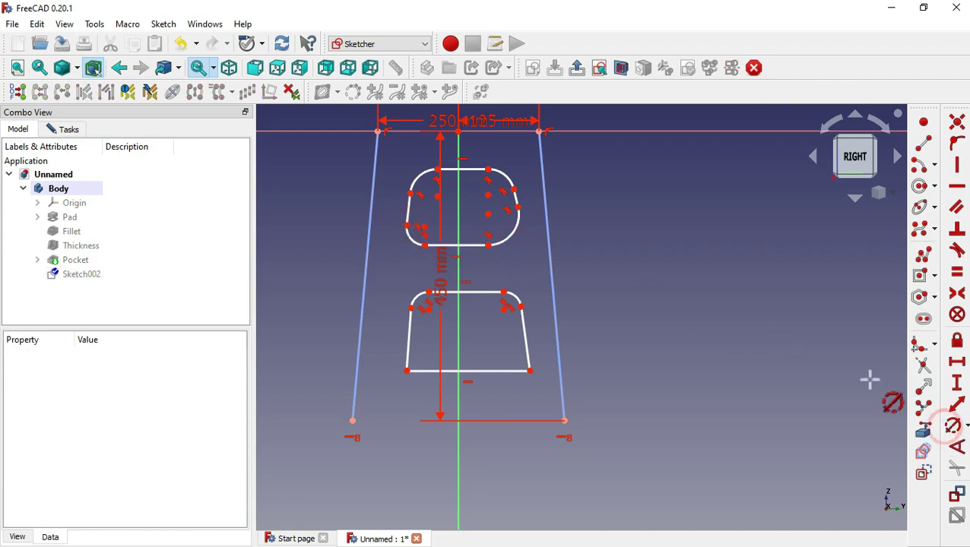
left_click(514, 178)
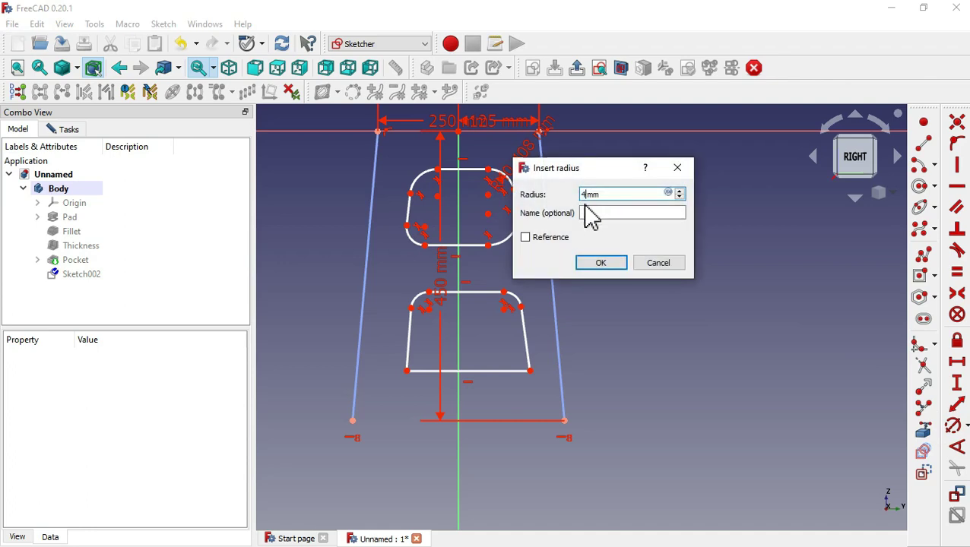
left_click(613, 264)
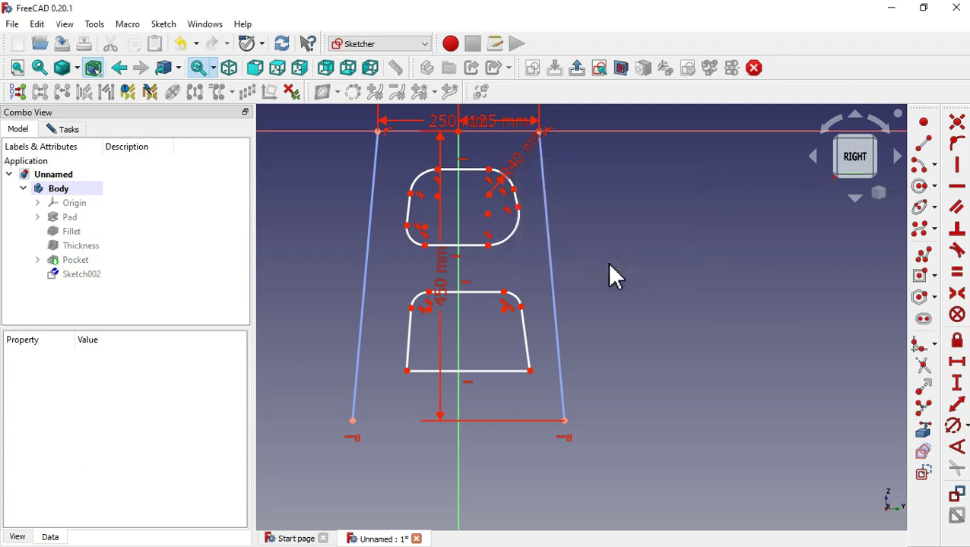
left_click(957, 272)
left_click(501, 180)
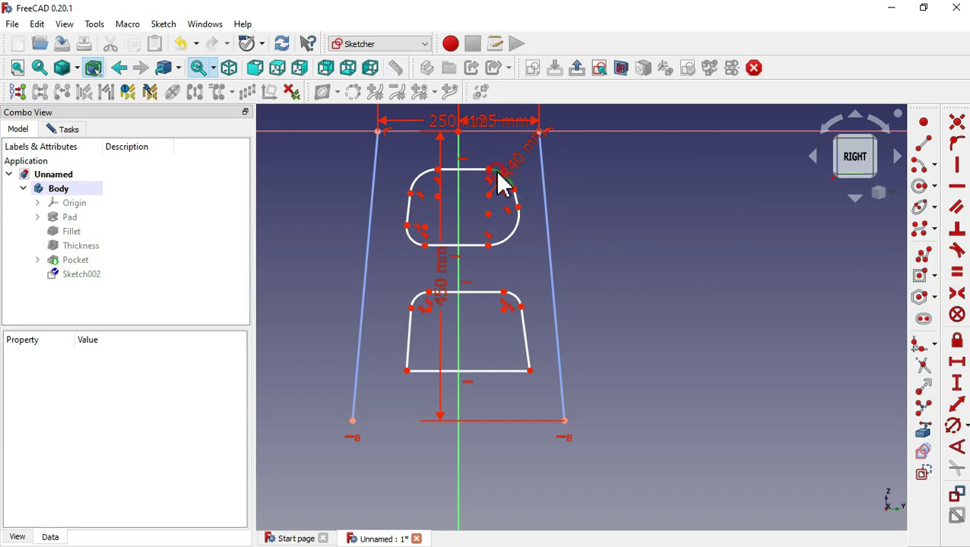
left_click(513, 236)
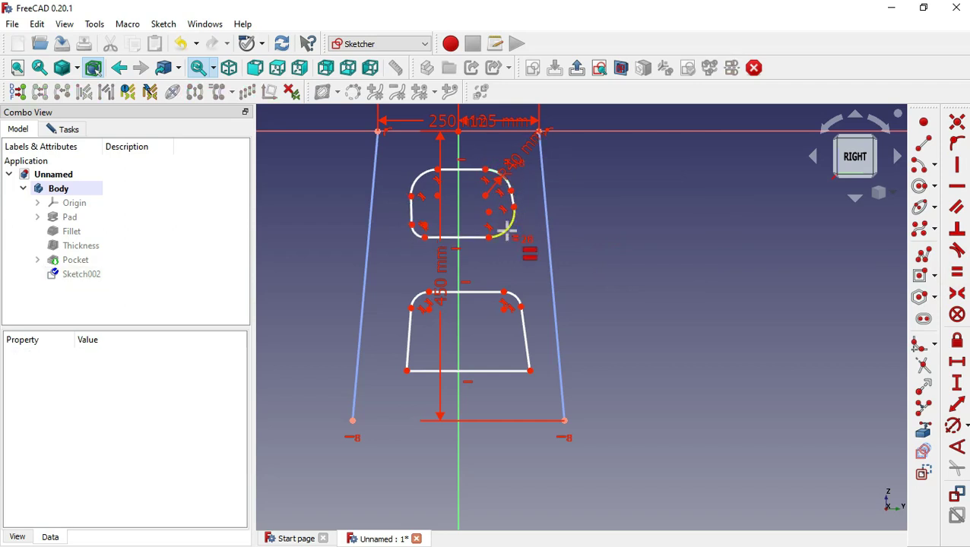
left_click(414, 228)
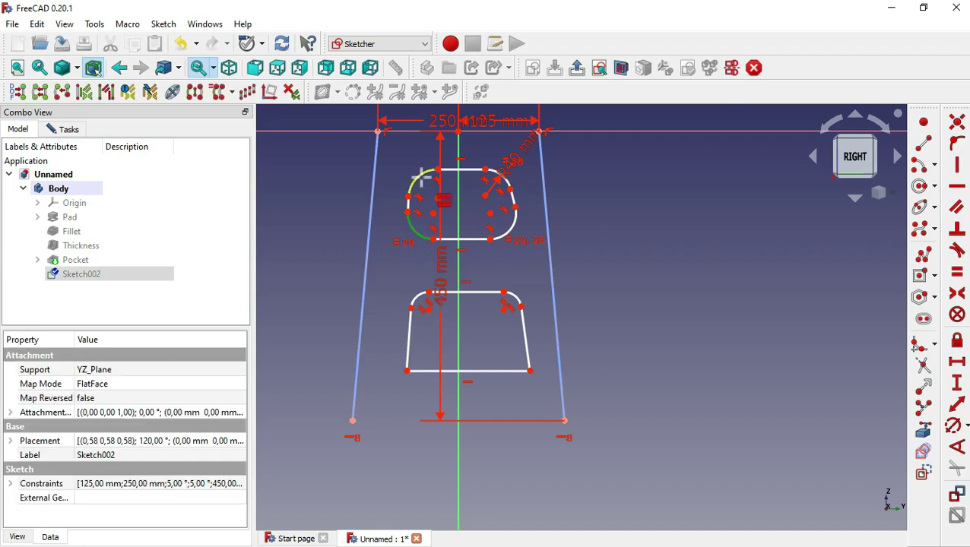
left_click(426, 182)
- Make the lower cutout's top fillets equal to the 40 mm arc, then pick the upper right edge for parallel
left_click(430, 186)
left_click(416, 295)
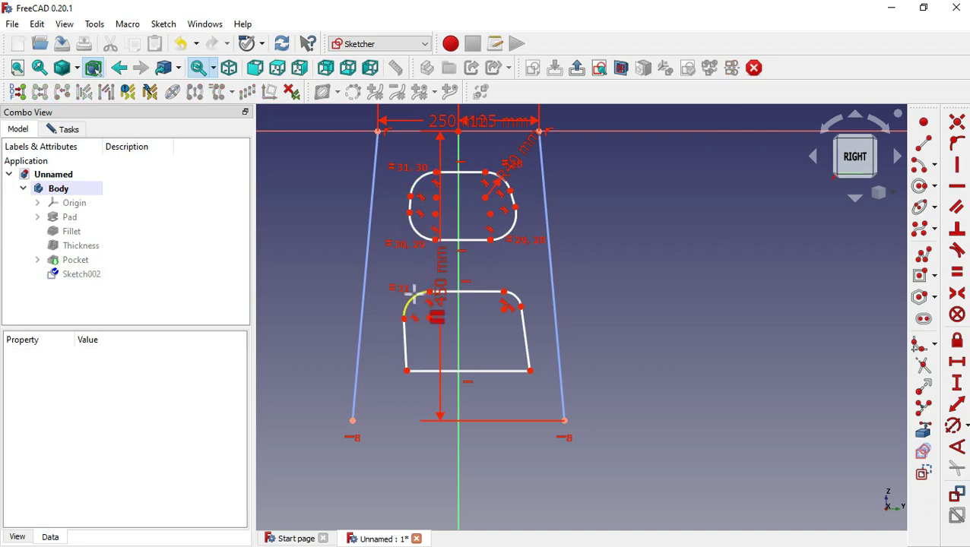
left_click(415, 295)
left_click(520, 295)
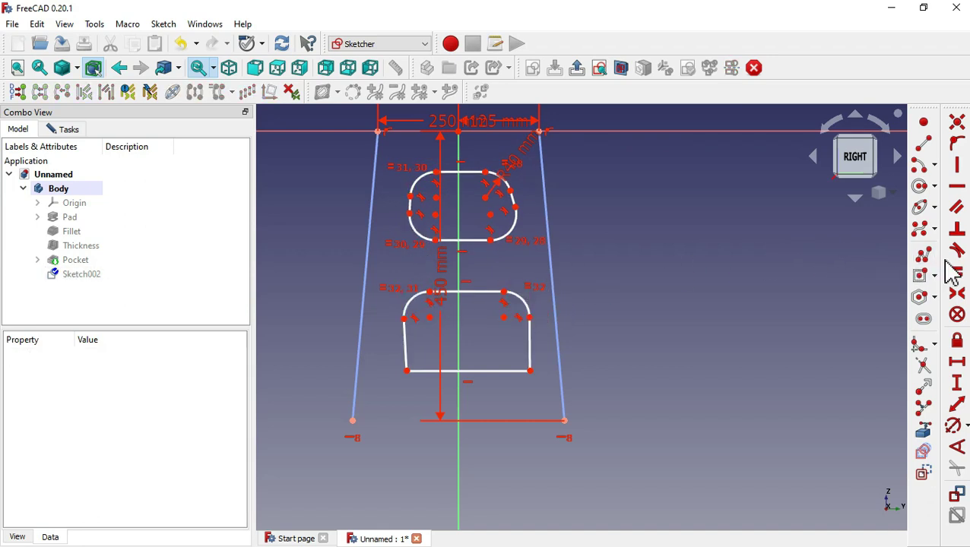
left_click(957, 208)
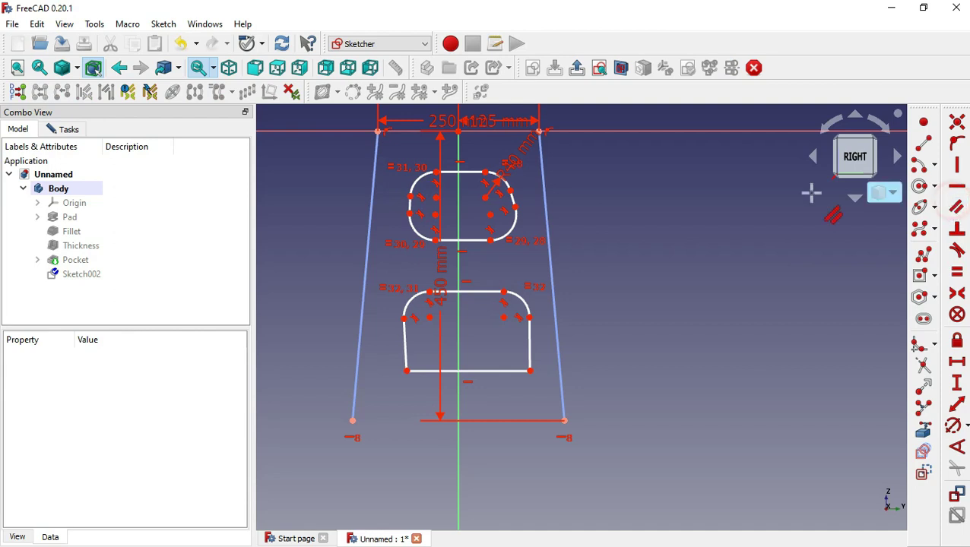
left_click(514, 200)
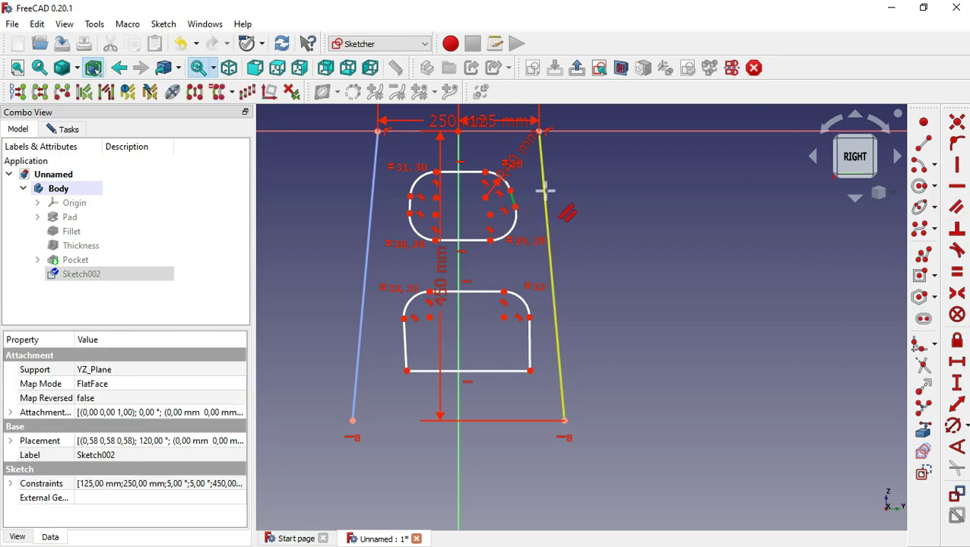
- Constrain both cutouts' left and right side edges parallel to the neighbouring slanted leg lines
left_click(545, 190)
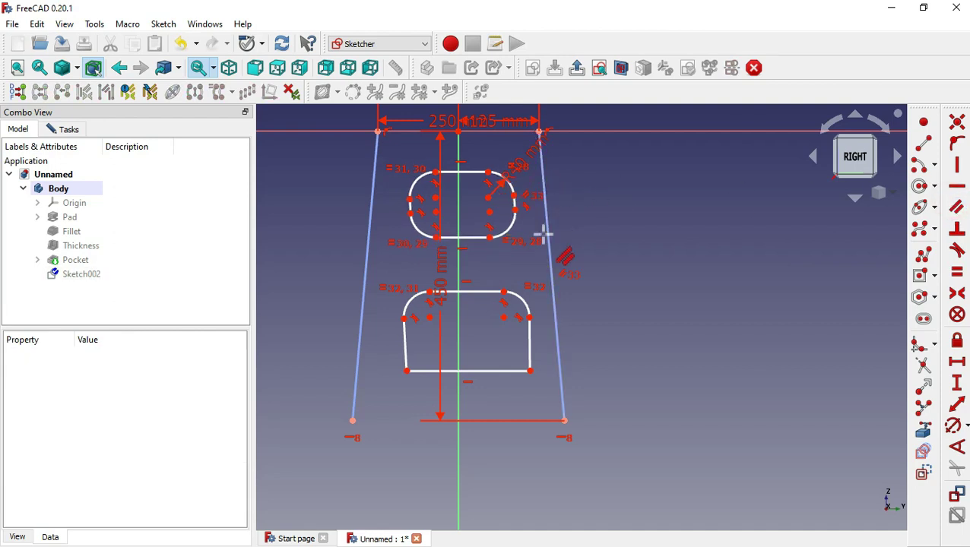
left_click(530, 329)
left_click(560, 338)
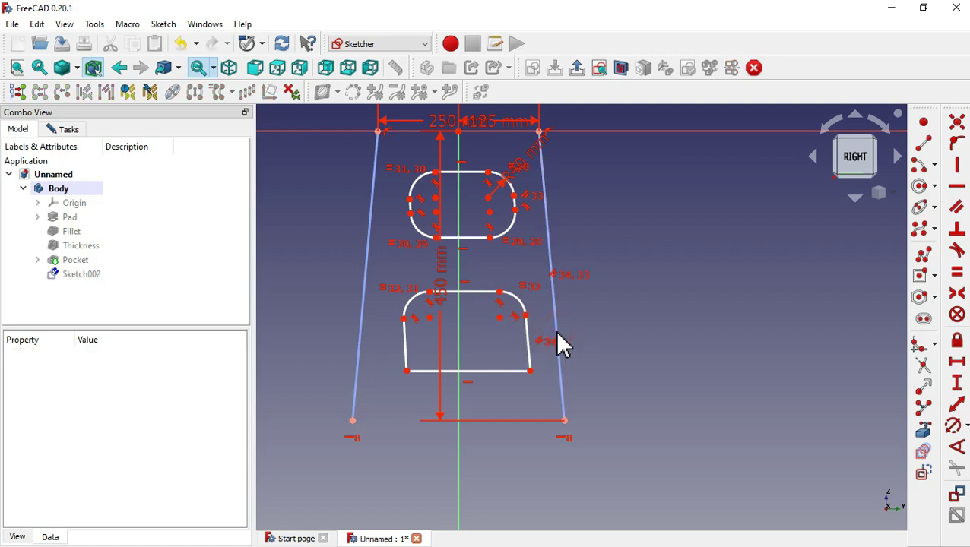
left_click(403, 333)
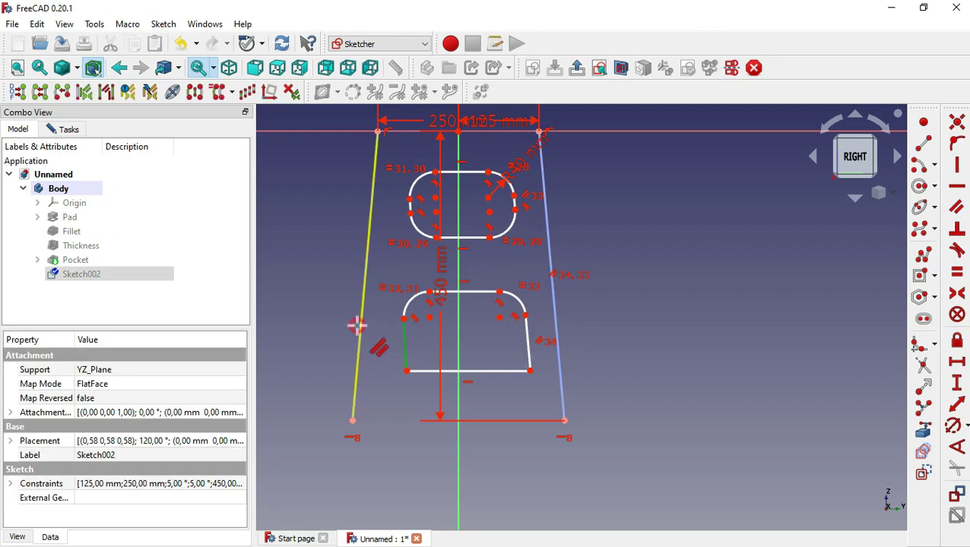
left_click(357, 326)
left_click(372, 206)
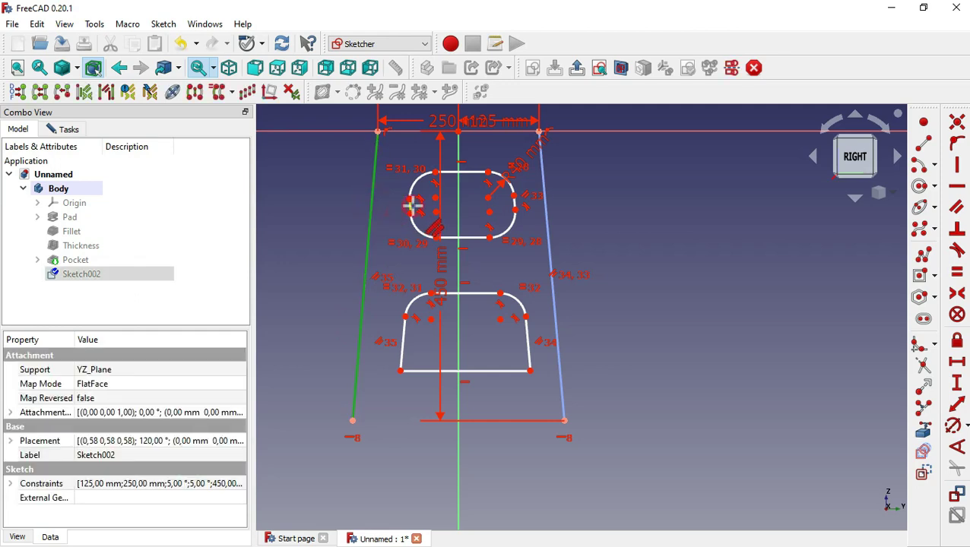
left_click(411, 205)
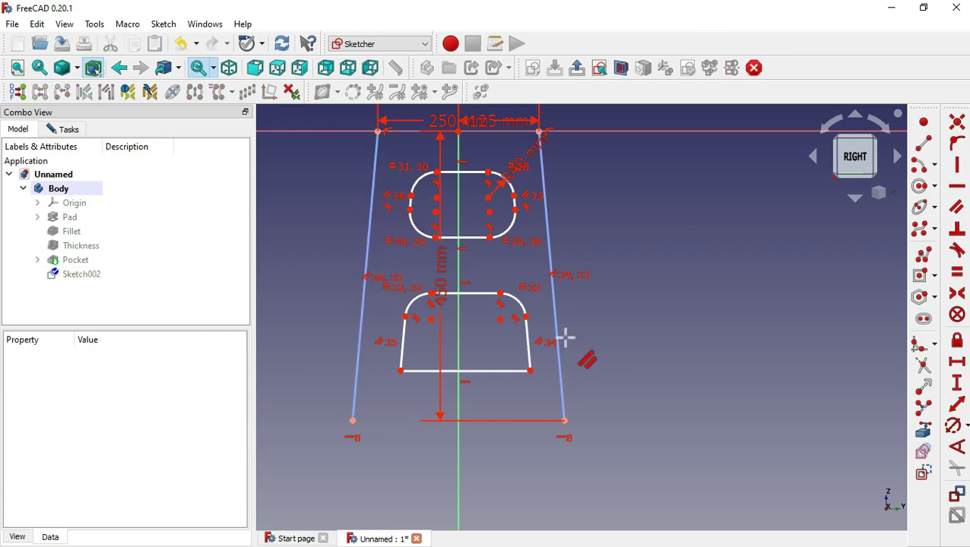
left_click(957, 190)
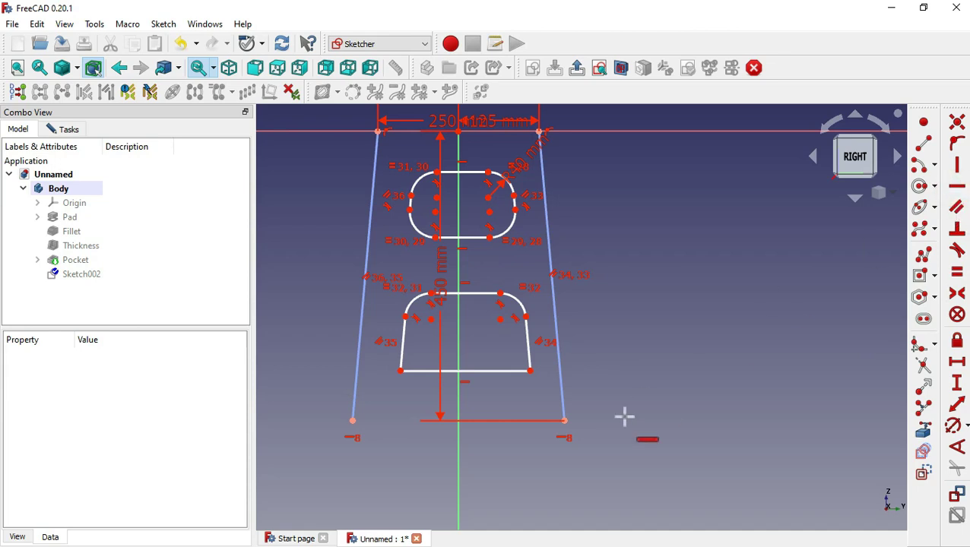
- Align the lower cutout's bottom-right corner with the right line's end, 50 mm inward
left_click(531, 371)
left_click(564, 420)
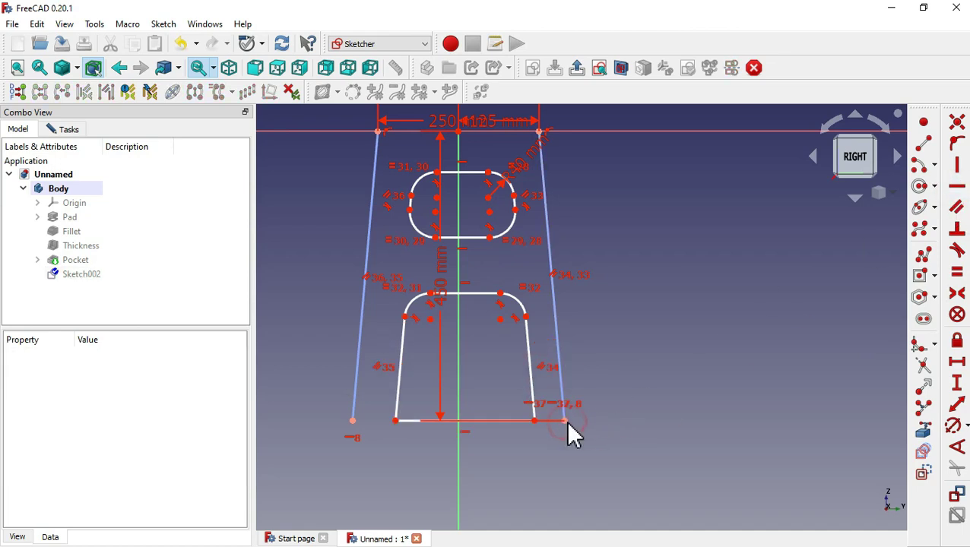
left_click(958, 364)
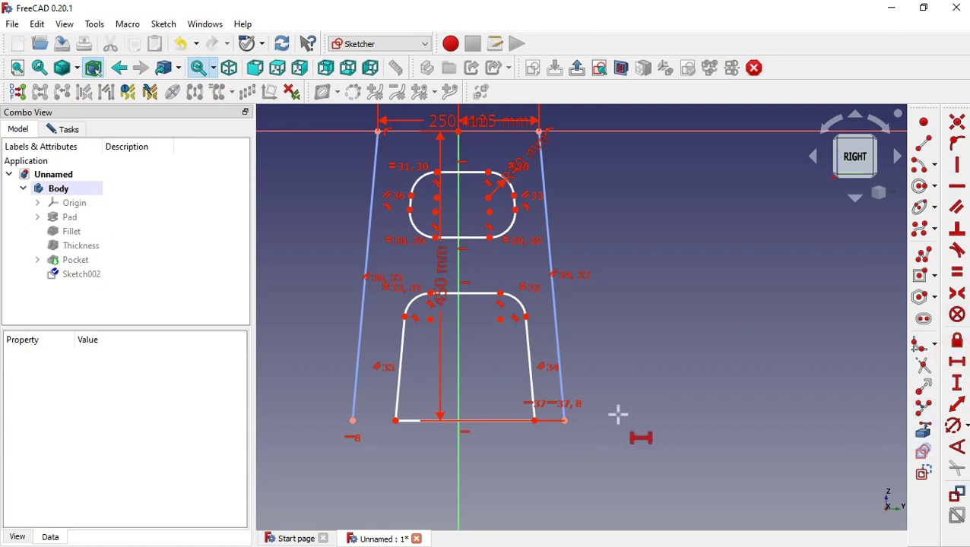
left_click(563, 421)
left_click(563, 420)
left_click(535, 421)
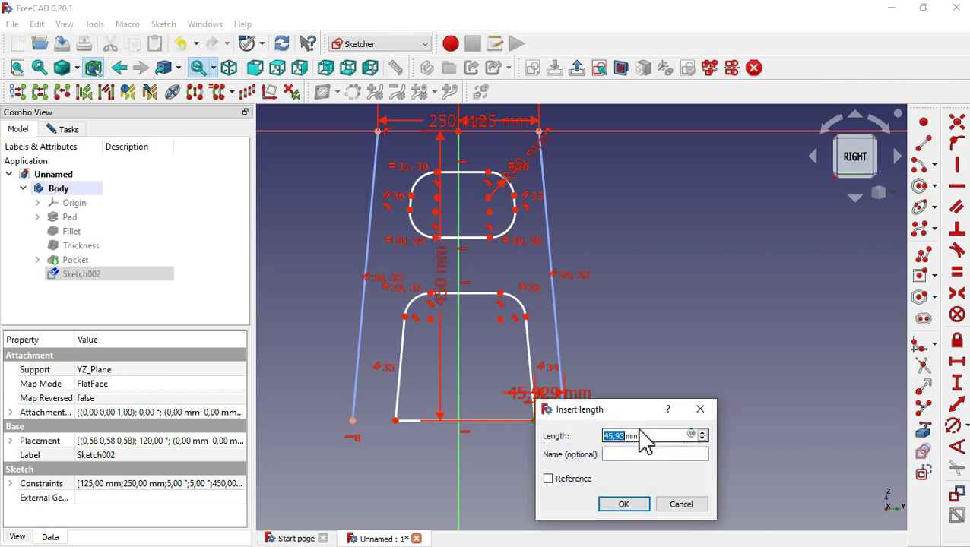
left_click(627, 504)
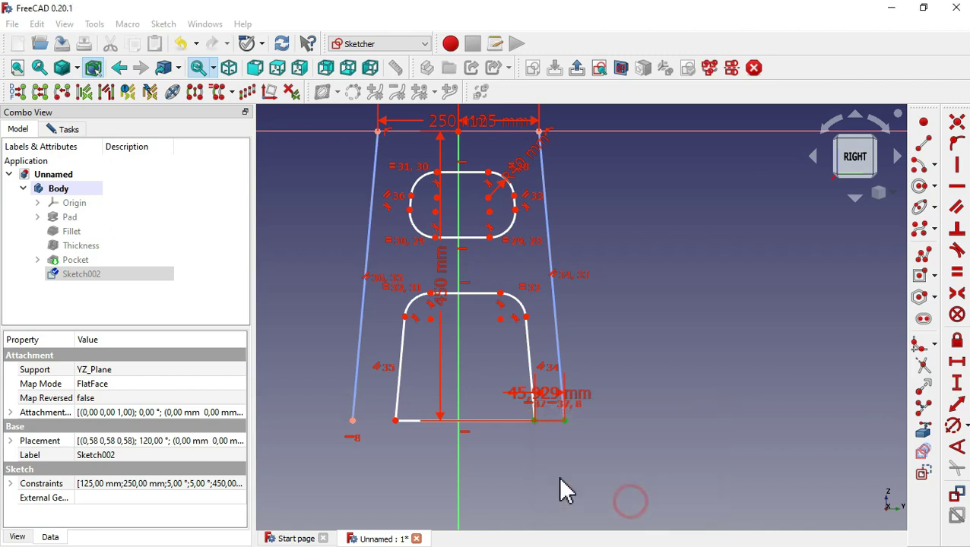
- Set the lower cutout's bottom-left corner 50 mm in from the left line's end
left_click(394, 419)
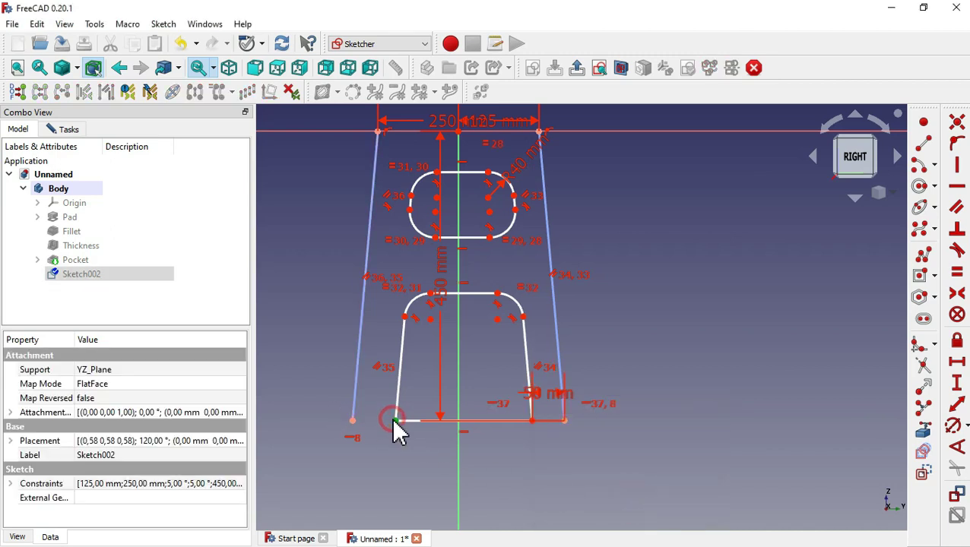
left_click(352, 420)
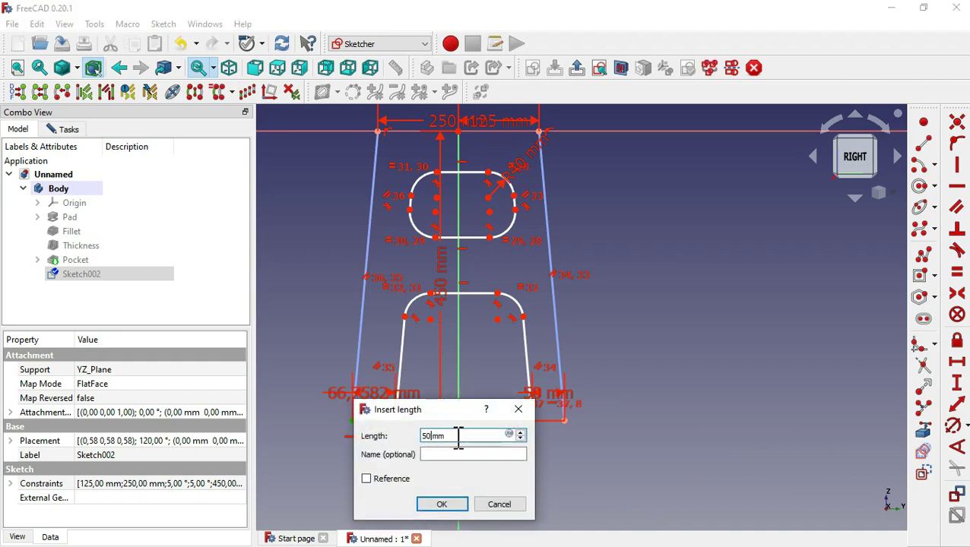
left_click(449, 507)
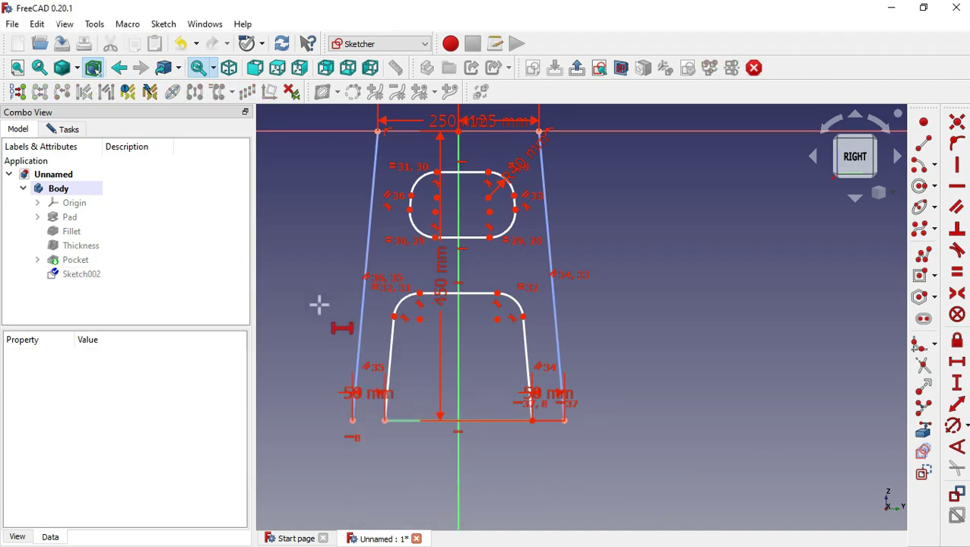
- Dimension the upper cutout's left and right sides 50 mm horizontally from the outer lines' top ends
scroll(354, 423, "down", 2)
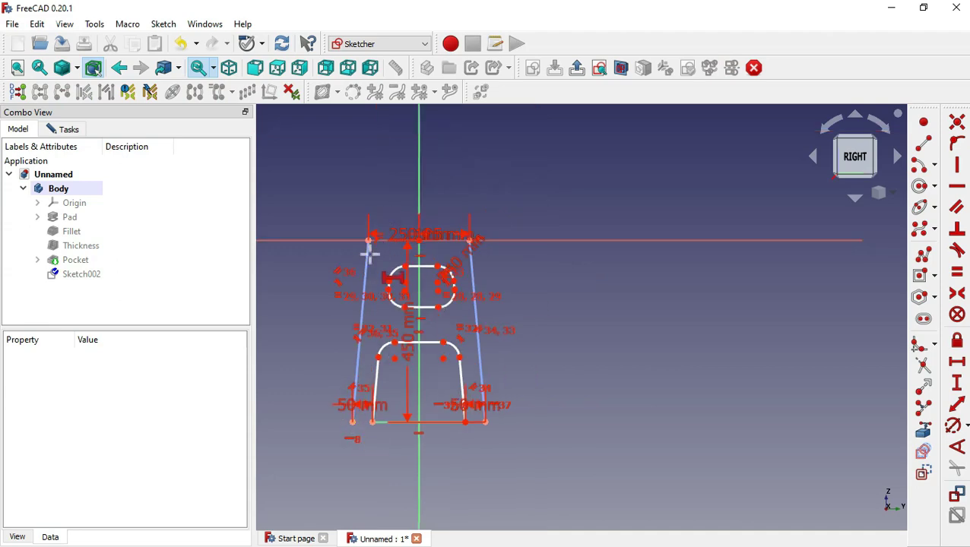
scroll(370, 257, "up", 2)
scroll(373, 276, "up", 1)
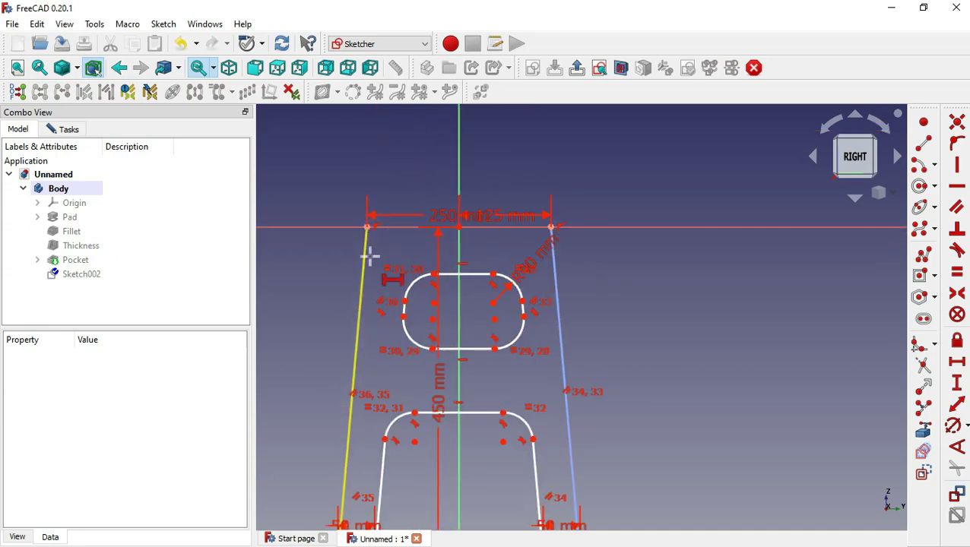
left_click(403, 302)
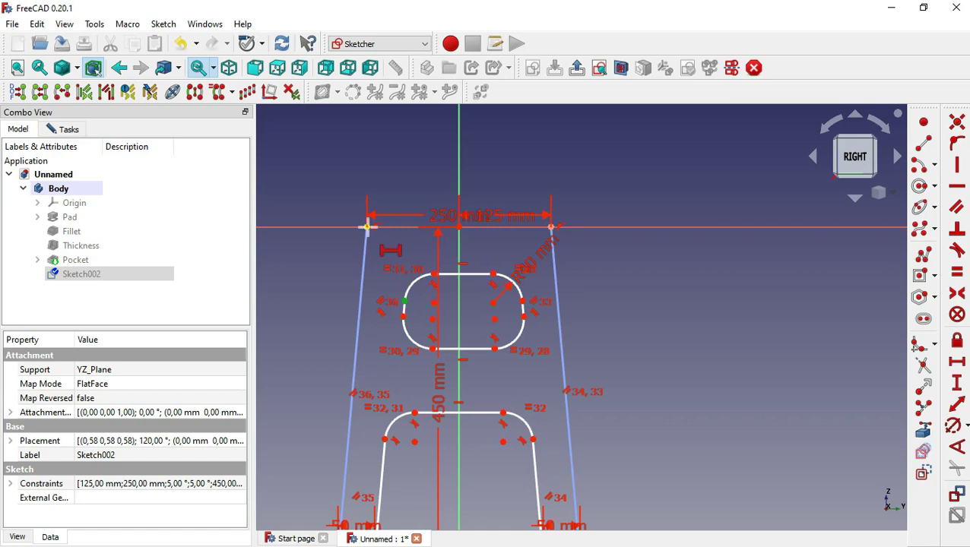
left_click(367, 226)
type("50")
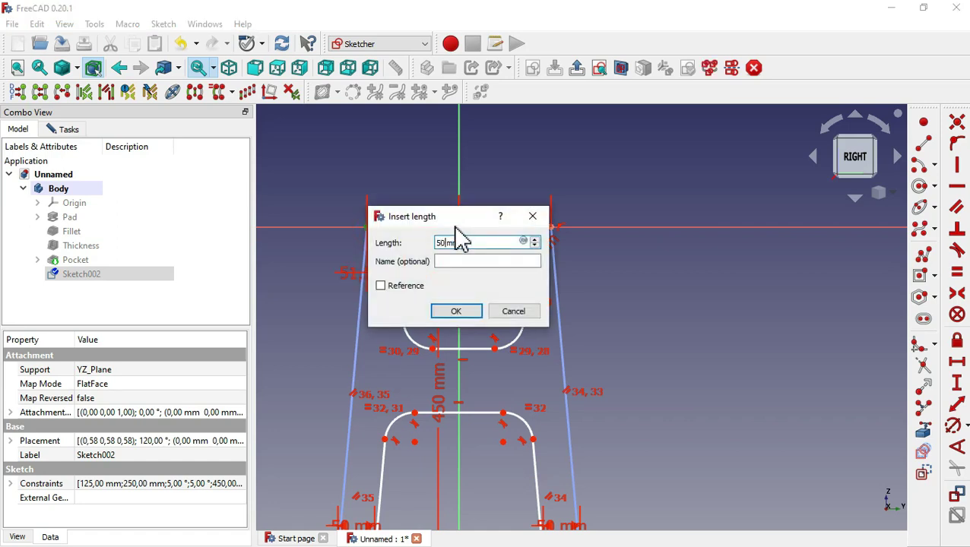
left_click(468, 310)
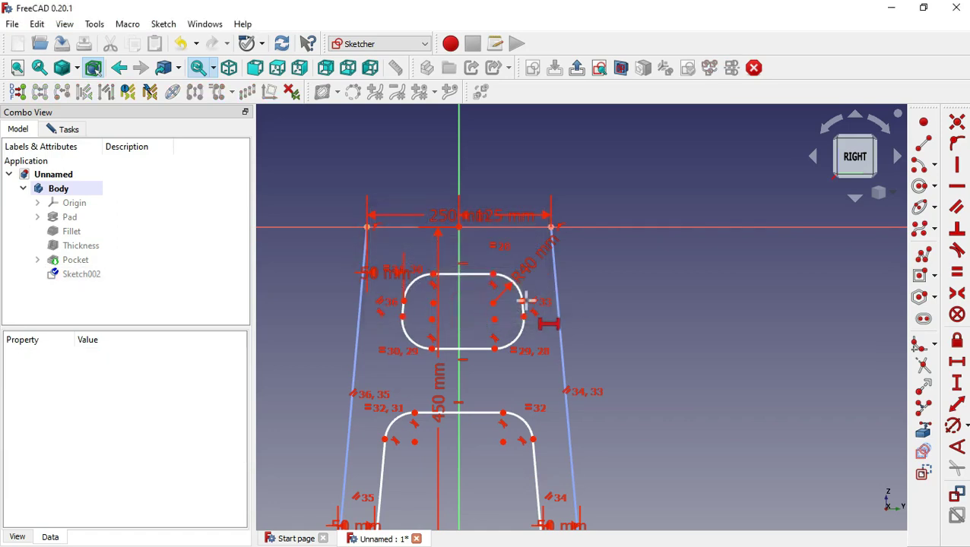
left_click(523, 302)
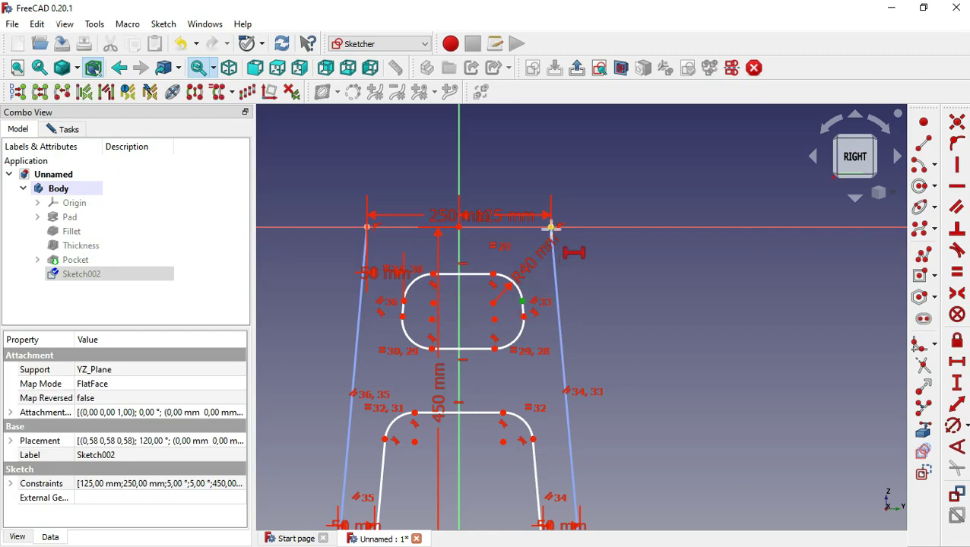
left_click(550, 226)
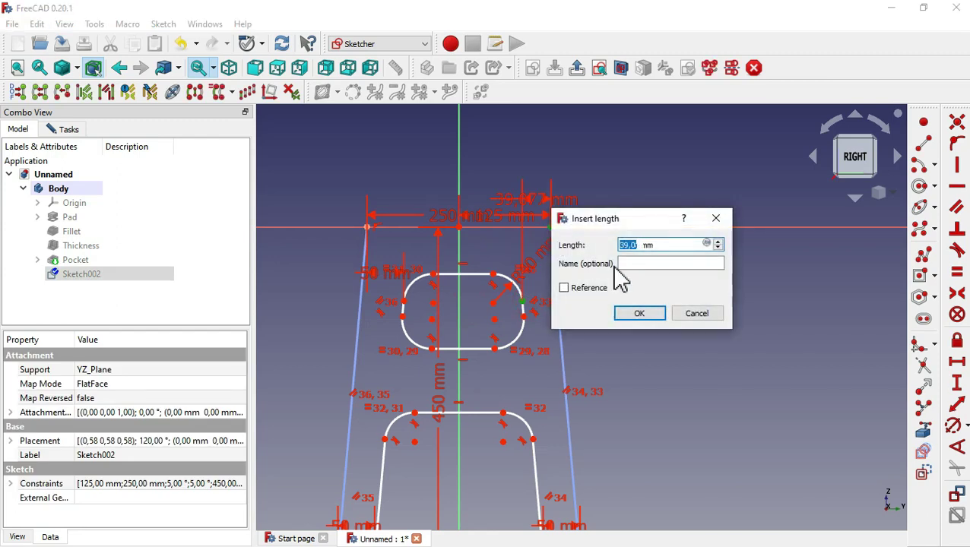
left_click(643, 314)
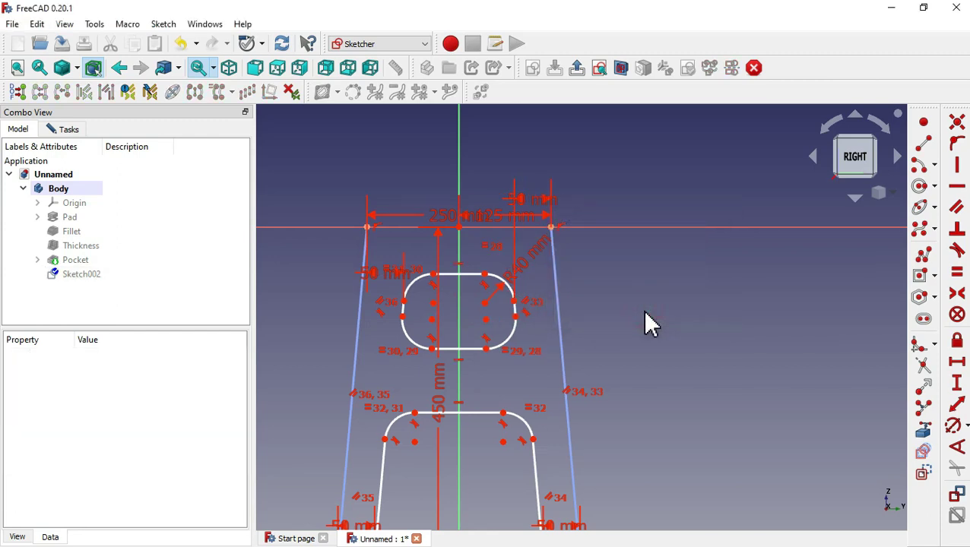
left_click(73, 130)
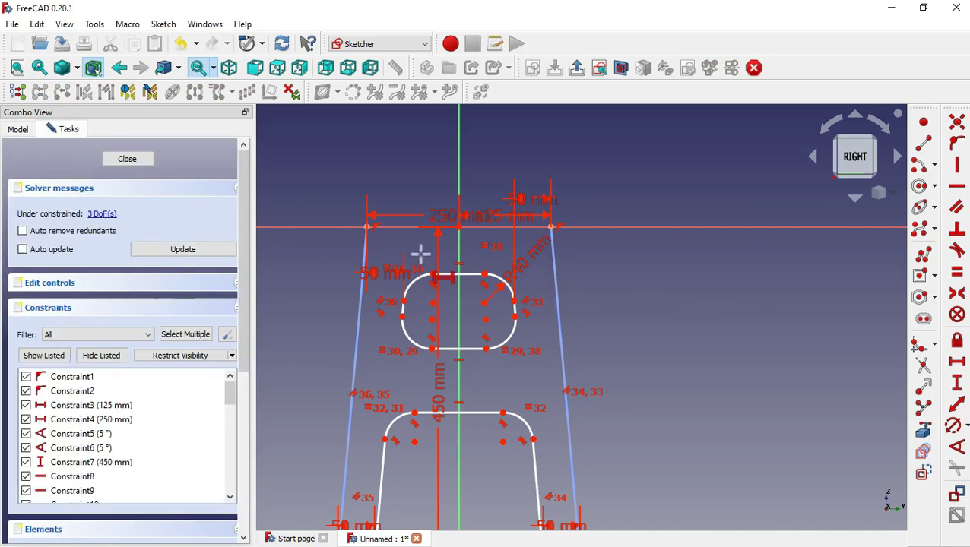
- Add a 50 mm vertical gap between the cutouts and a 50 mm top offset for the upper cutout
left_click(956, 382)
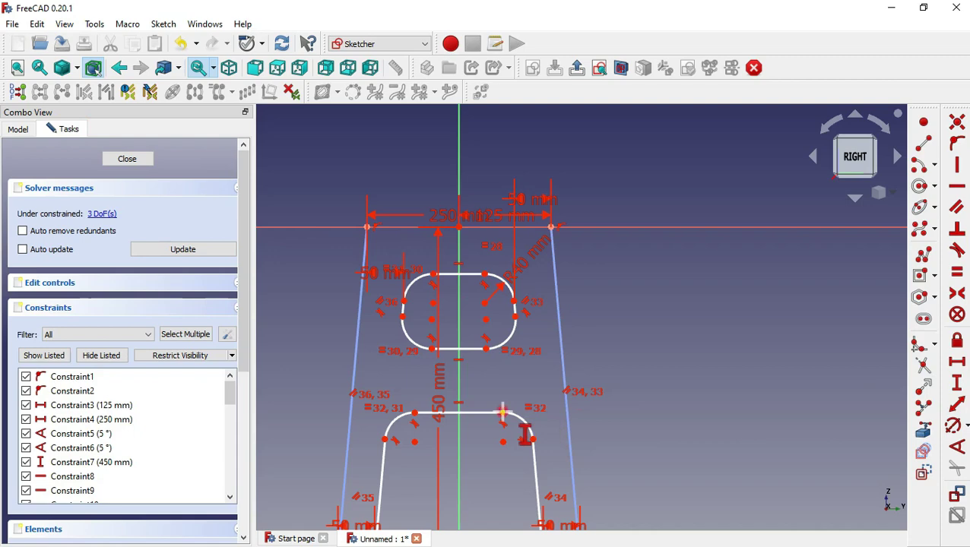
left_click(502, 413)
left_click(484, 348)
type("50")
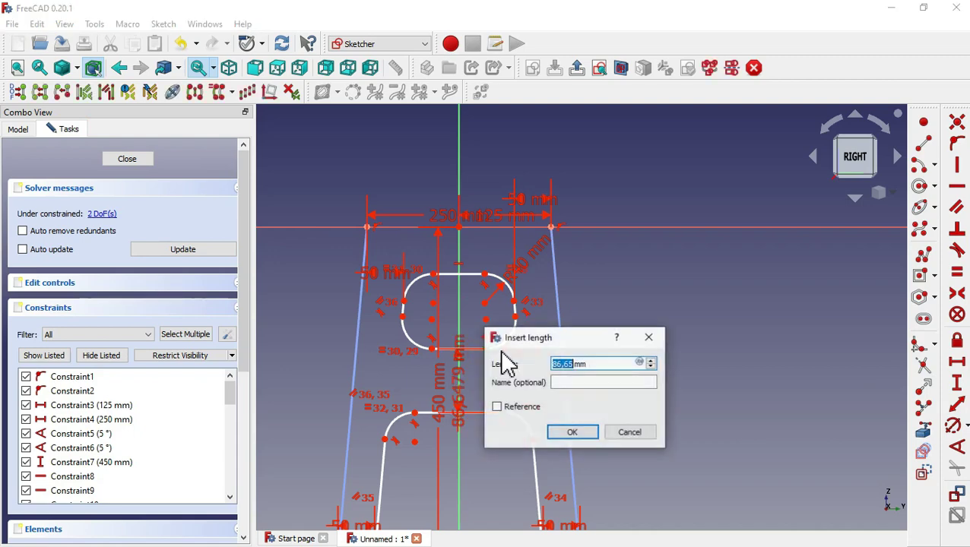
left_click(587, 430)
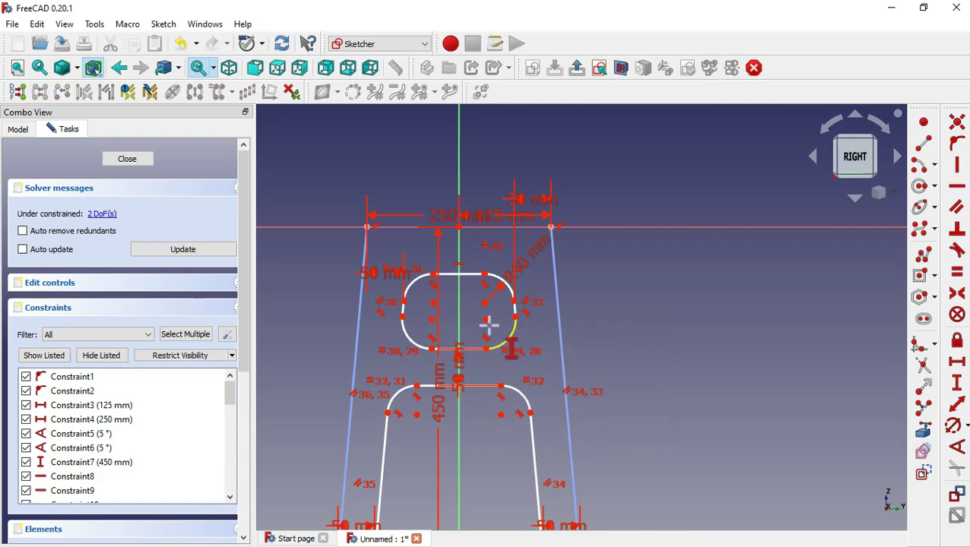
left_click(485, 275)
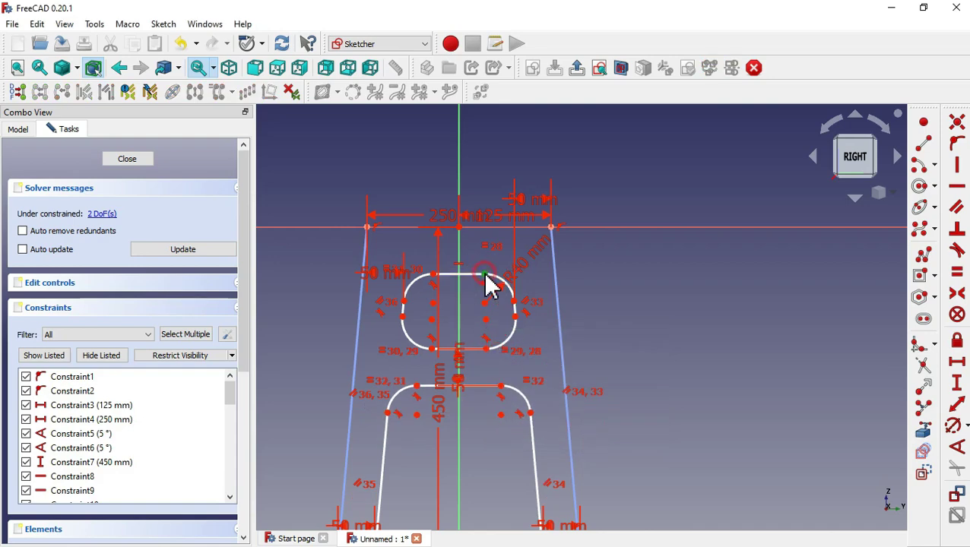
left_click(459, 226)
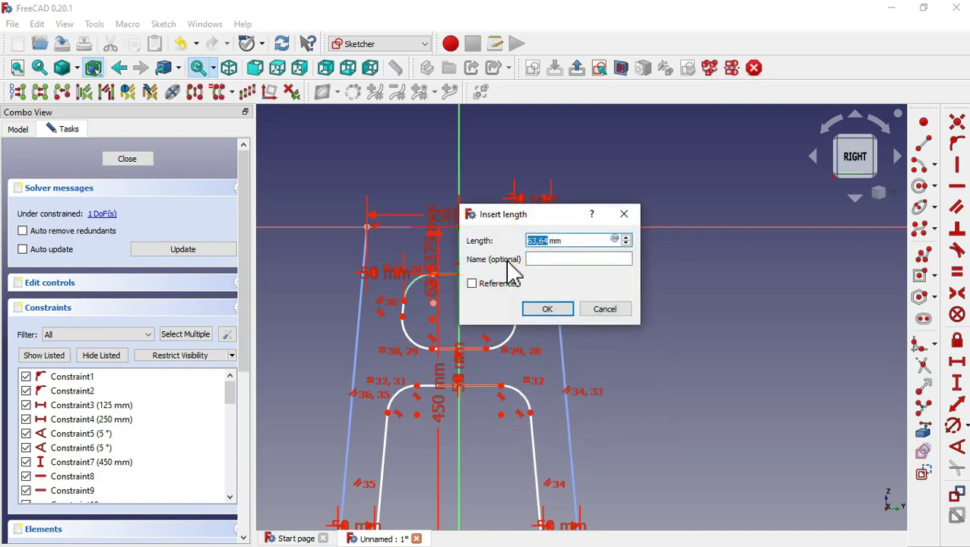
left_click(542, 308)
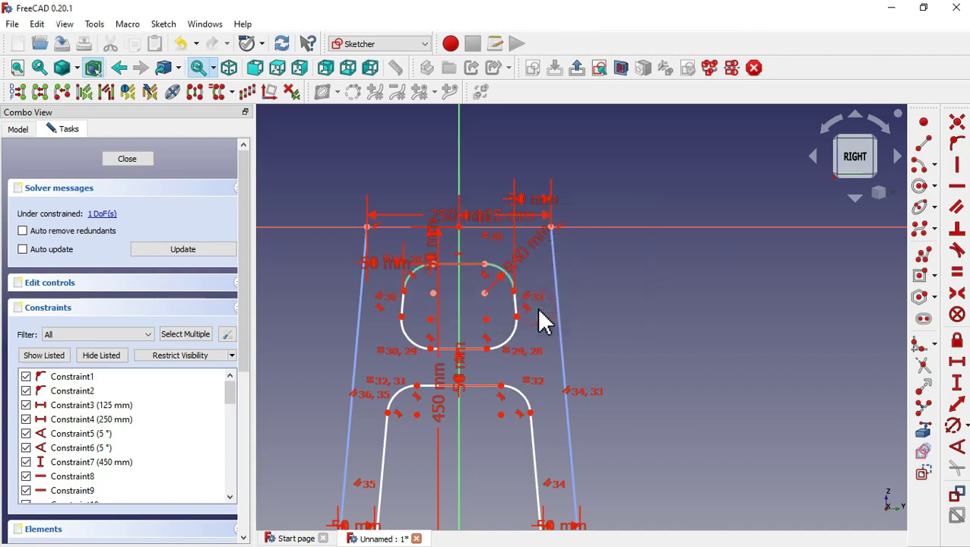
- Set the upper cutout's height to 200 mm and close the fully constrained sketch
left_click(484, 263)
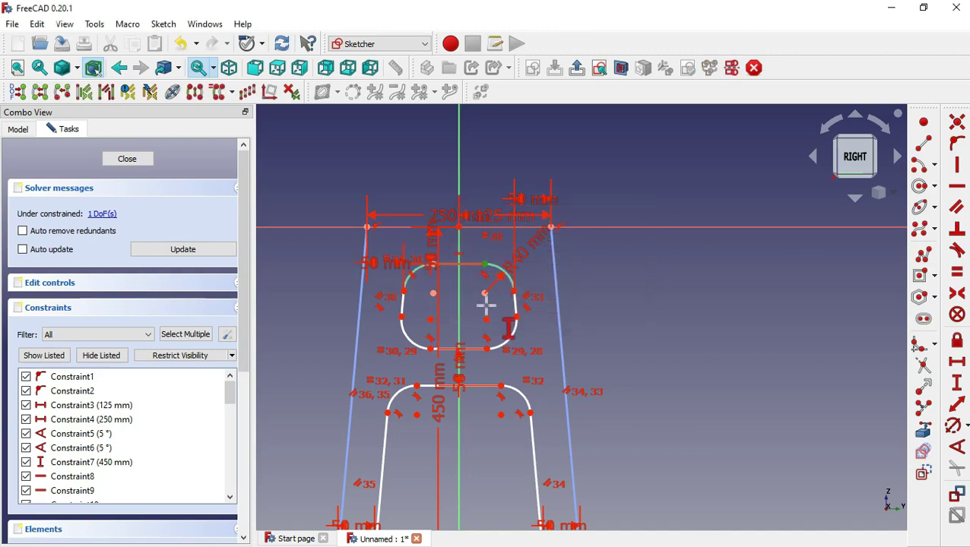
left_click(488, 352)
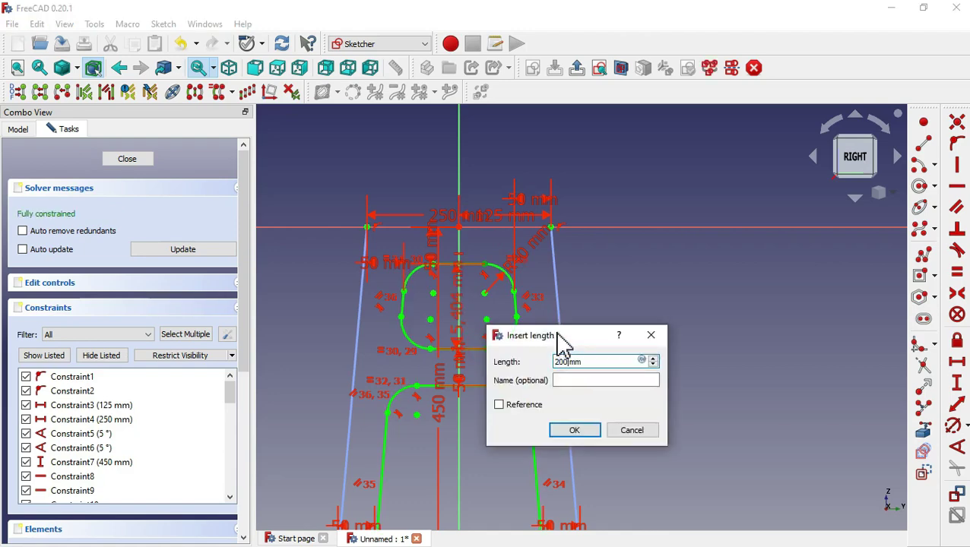
left_click(576, 430)
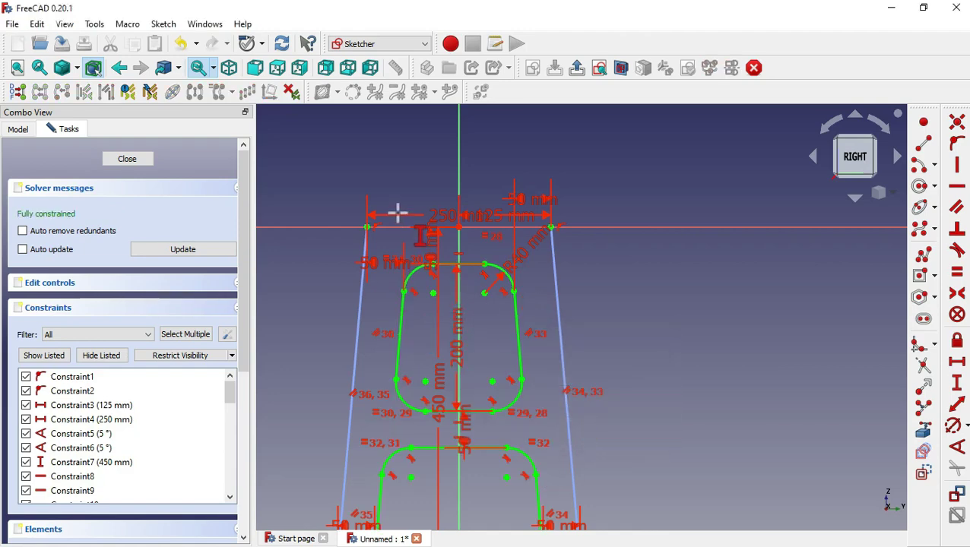
scroll(403, 232, "down", 5)
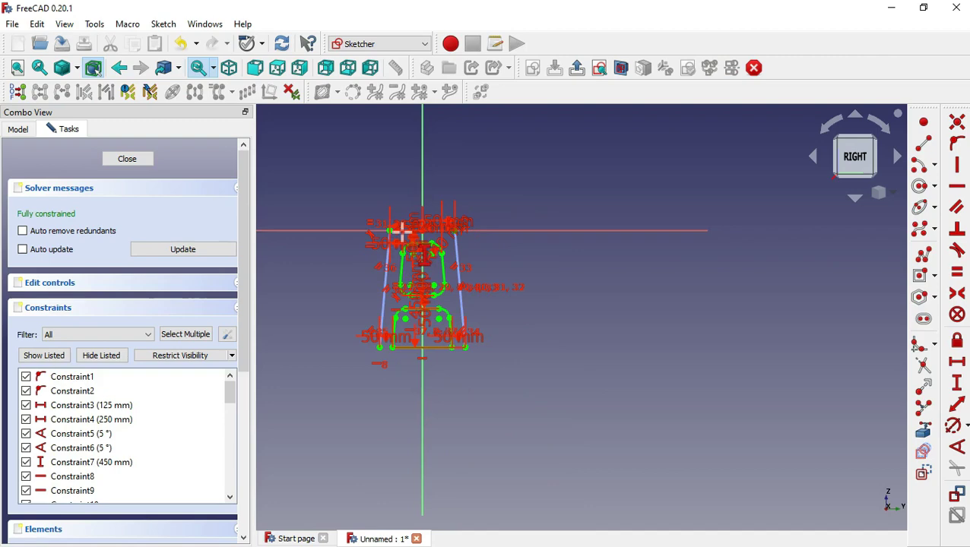
left_click(145, 159)
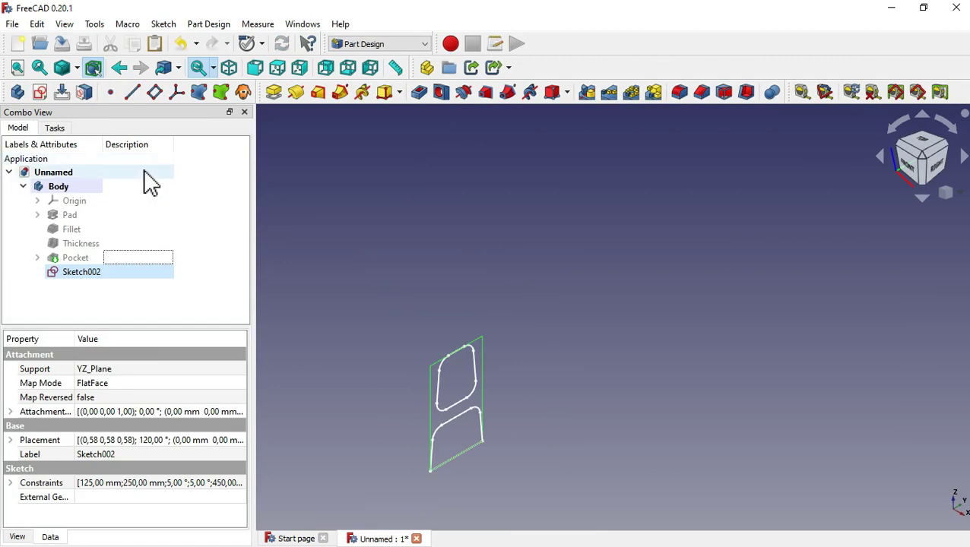
left_click(151, 260)
- Pocket Sketch002 with type Through all and Symmetric to plane enabled
right_click(151, 260)
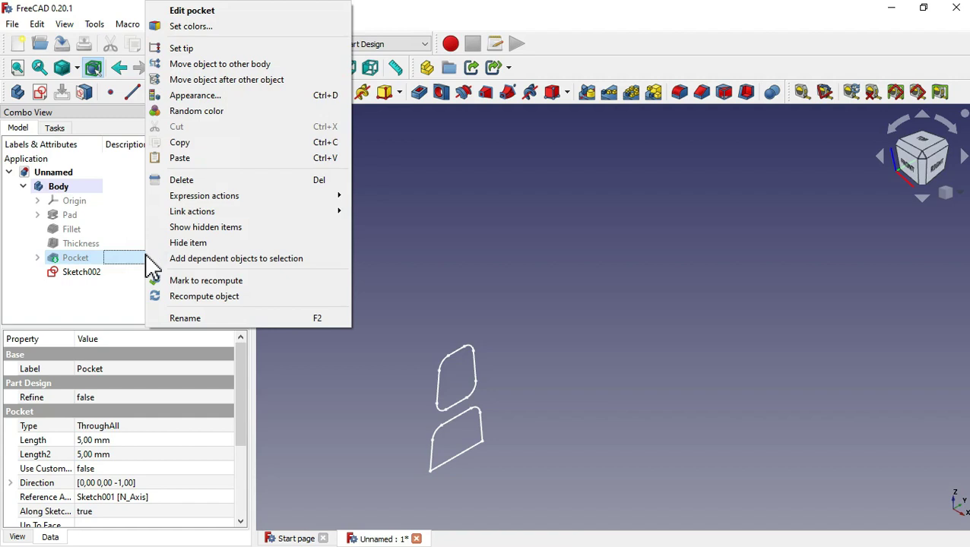
left_click(222, 228)
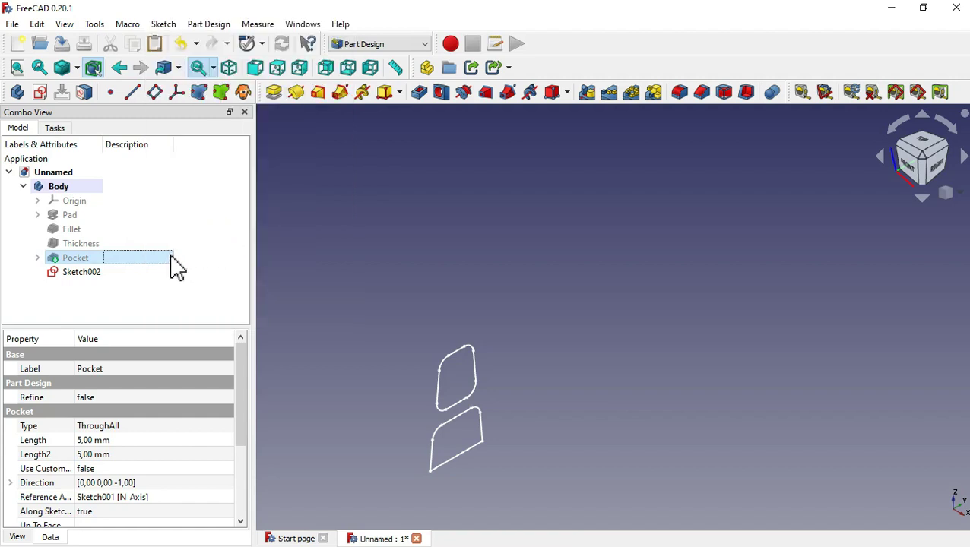
left_click(154, 275)
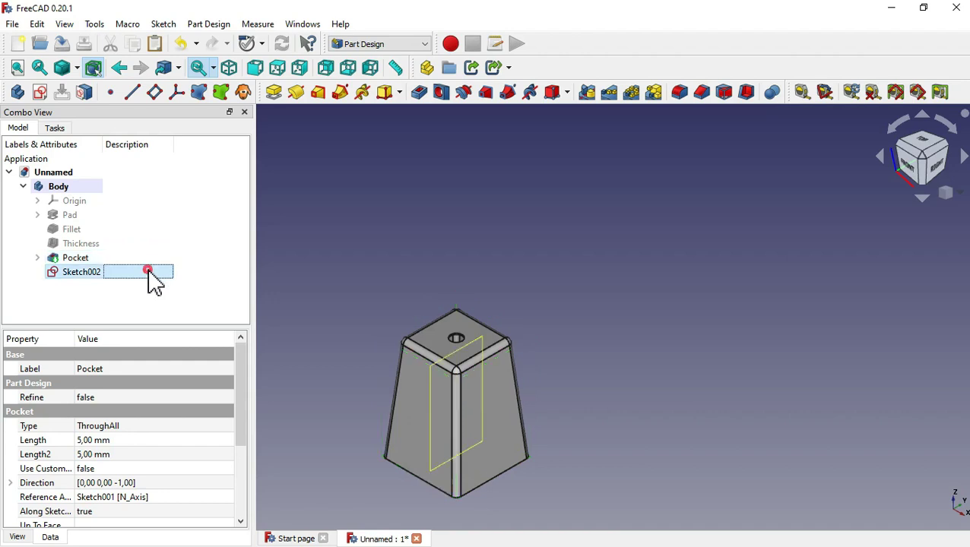
left_click(418, 92)
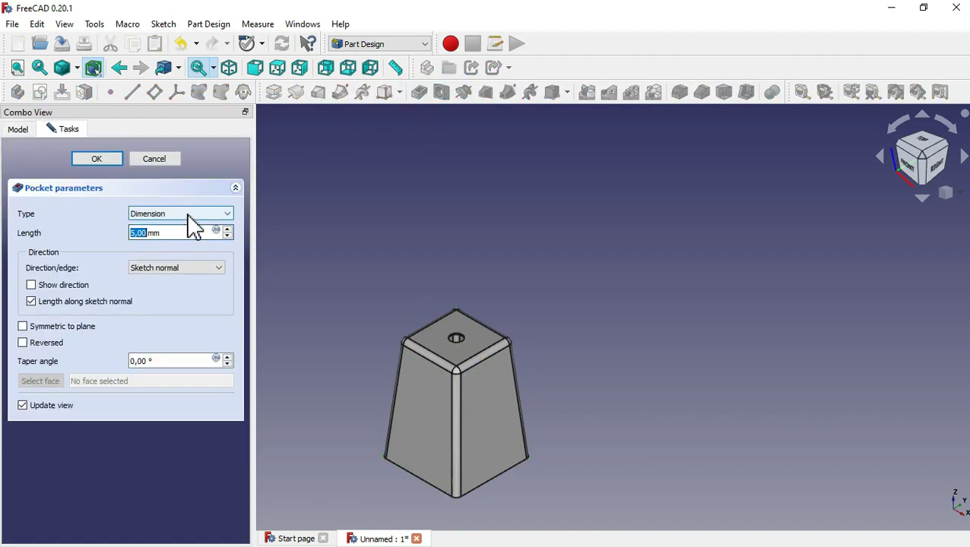
left_click(189, 216)
key("Escape")
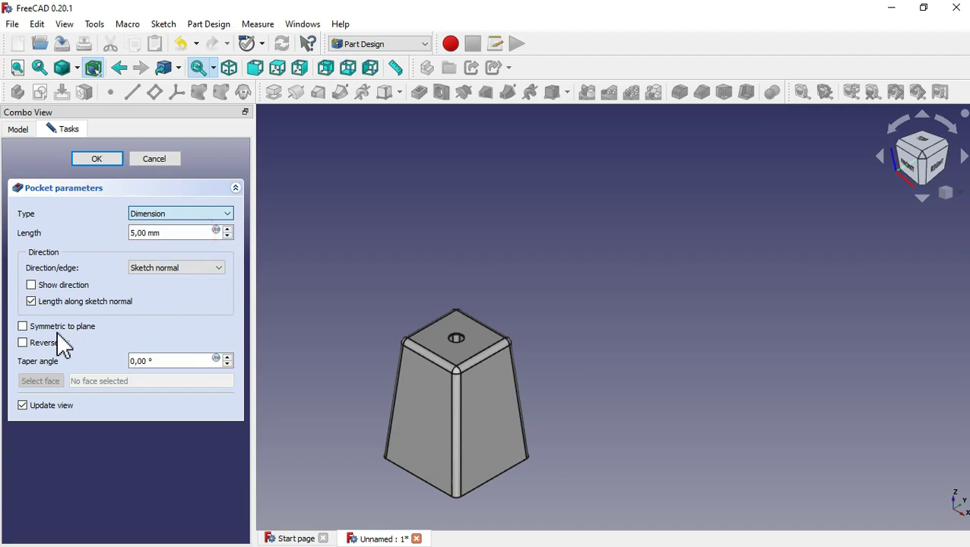
key("Down")
left_click(44, 310)
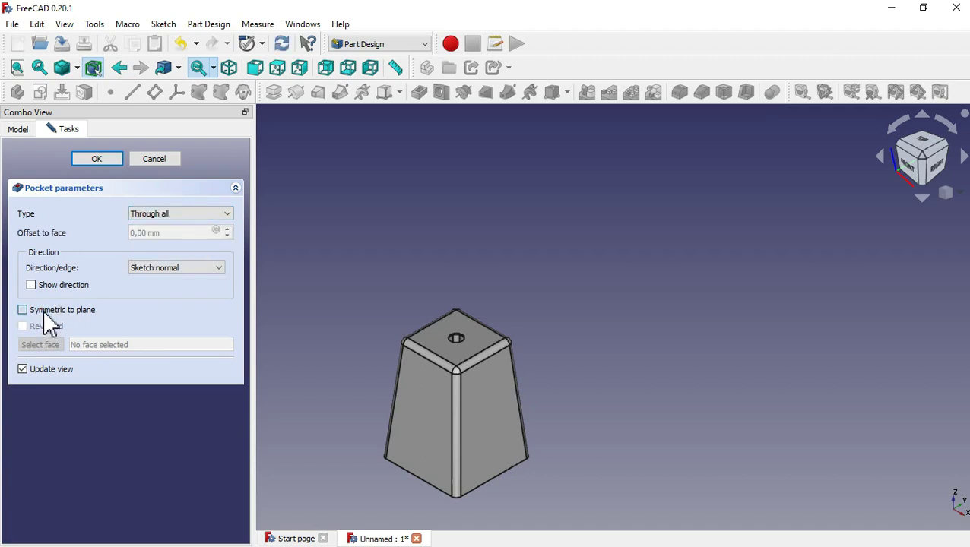
left_click(93, 159)
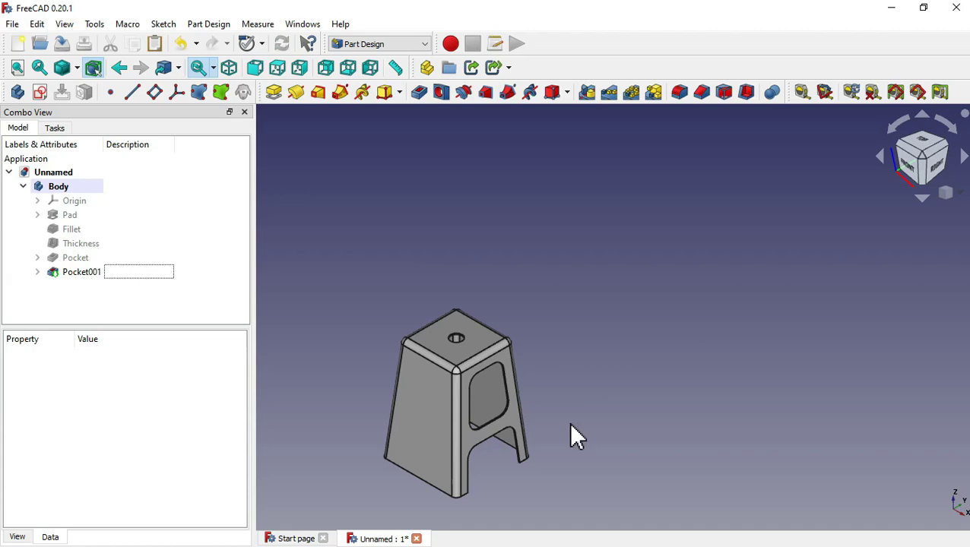
- Copy Sketch002 from under Pocket001, including its dependencies
scroll(490, 529, "up", 4)
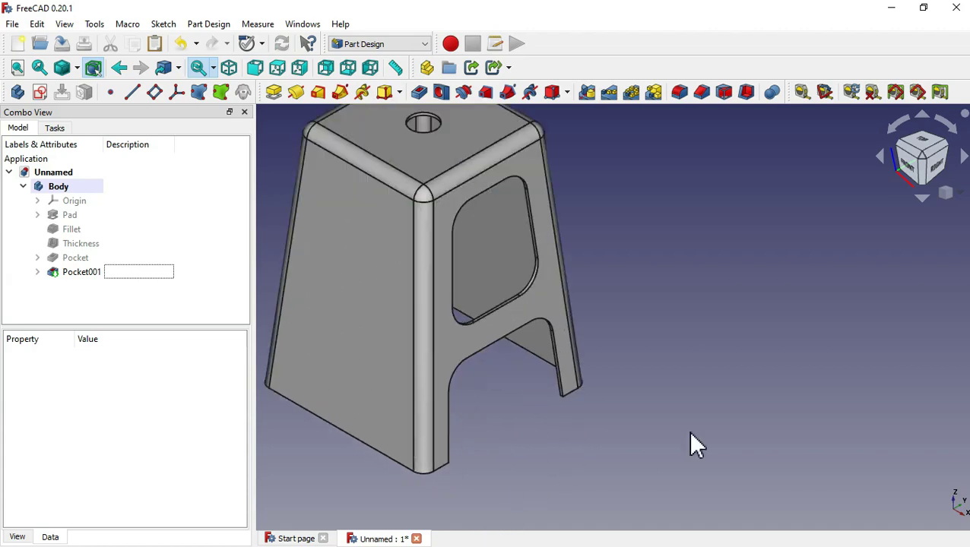
mouse_move(698, 446)
middle_mouse_down()
mouse_move(536, 358)
mouse_move(725, 422)
middle_mouse_up()
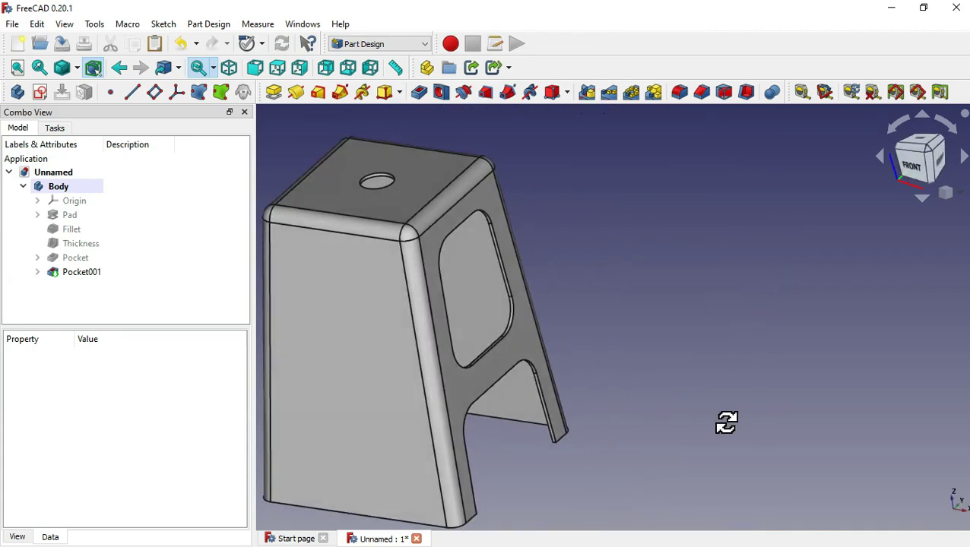
left_click(229, 68)
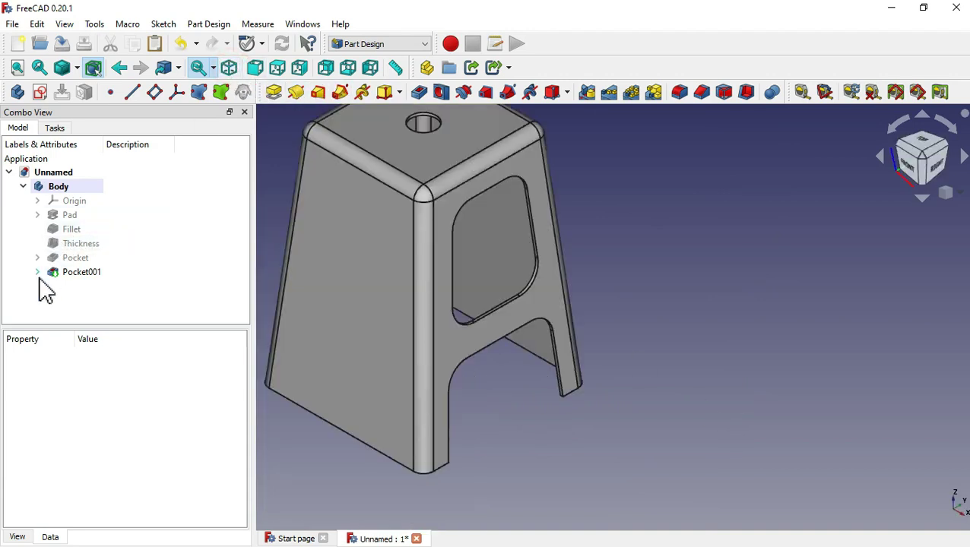
left_click(37, 272)
left_click(95, 287)
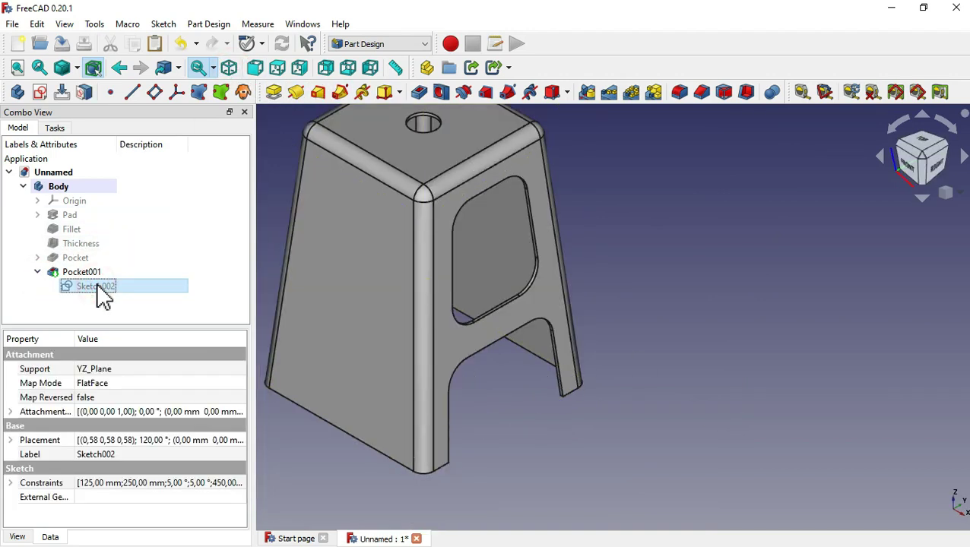
right_click(96, 288)
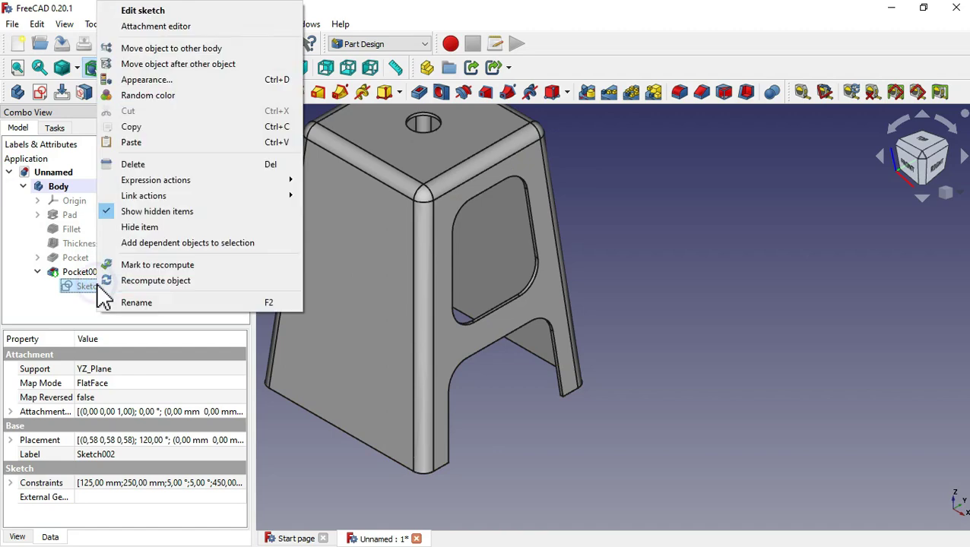
left_click(189, 127)
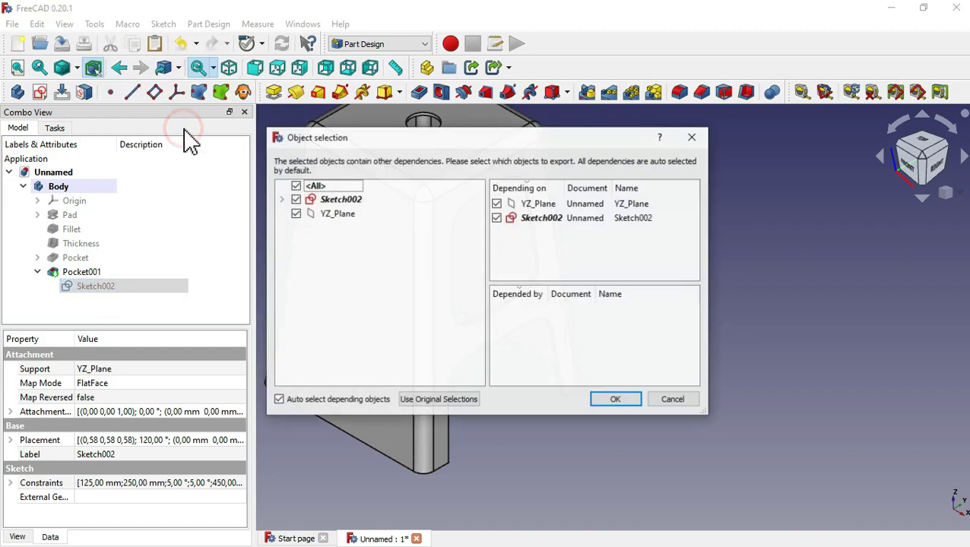
left_click(630, 415)
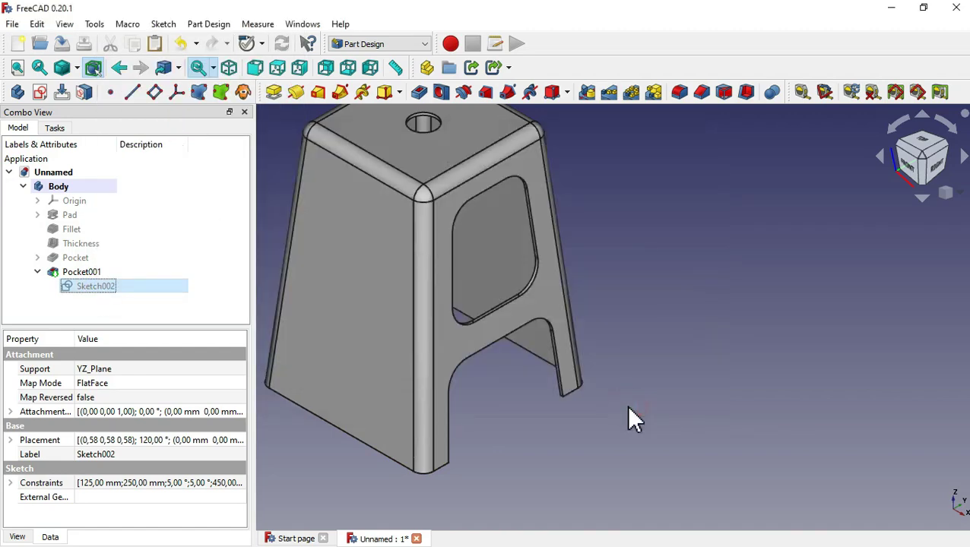
left_click(36, 274)
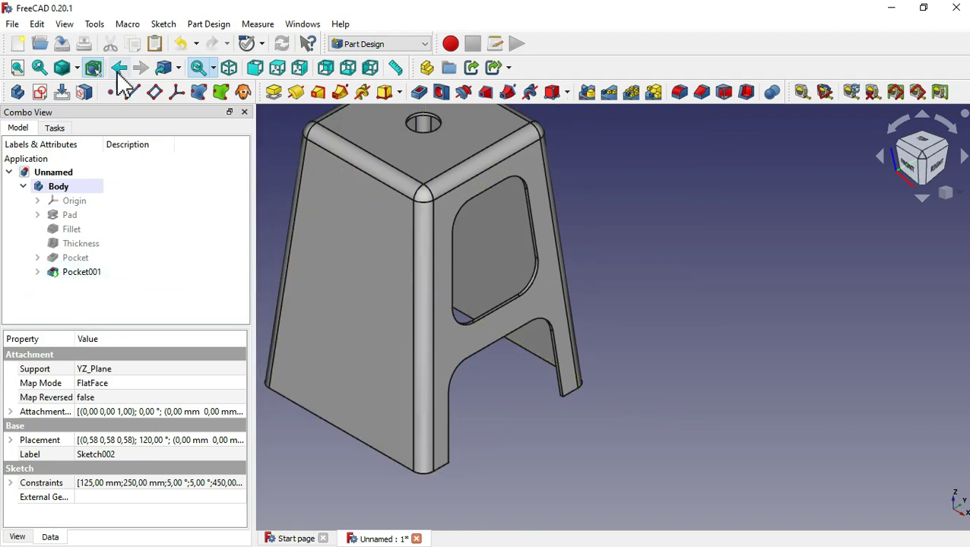
- Paste the copy as Sketch003 into the Body, delete YZ_Plane001, and show Sketch003
left_click(159, 46)
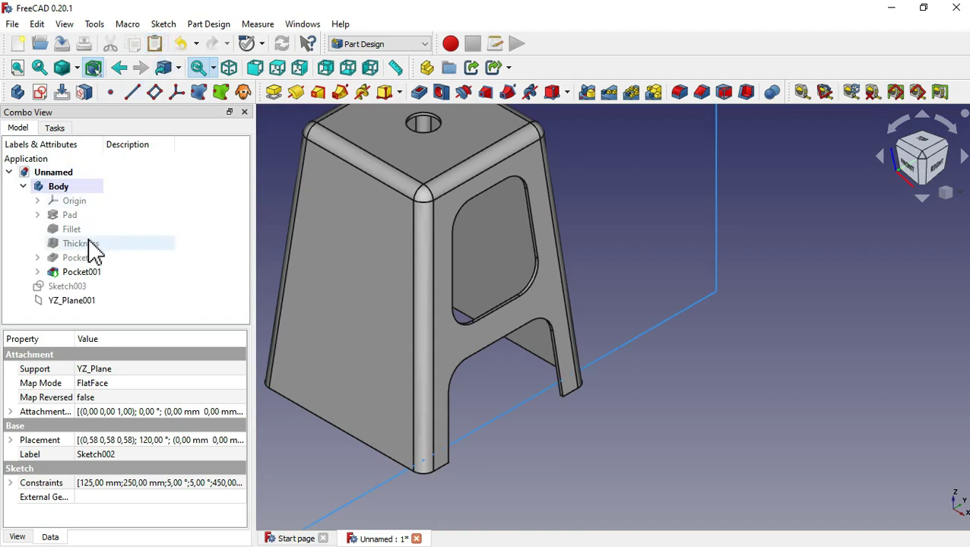
left_click_drag(80, 289, 102, 196)
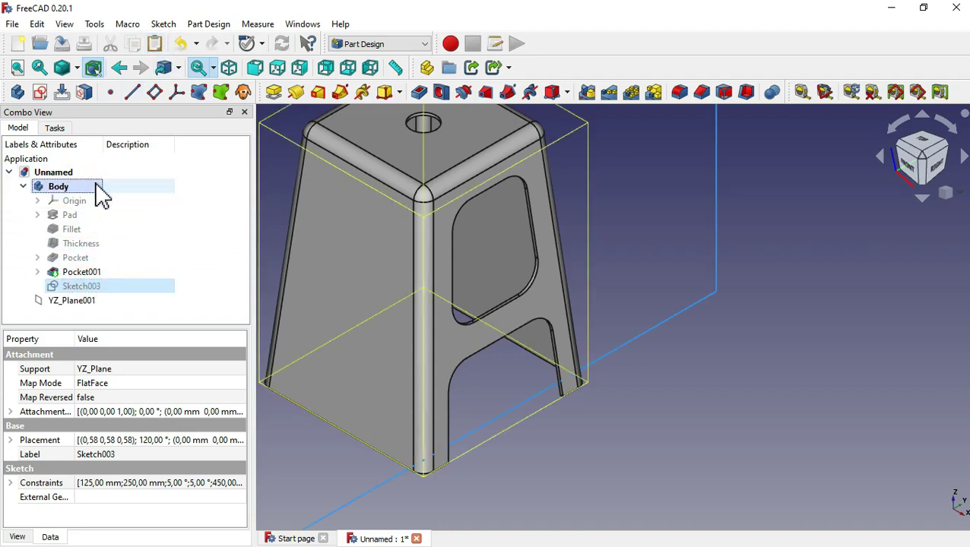
left_click(95, 302)
key("Delete")
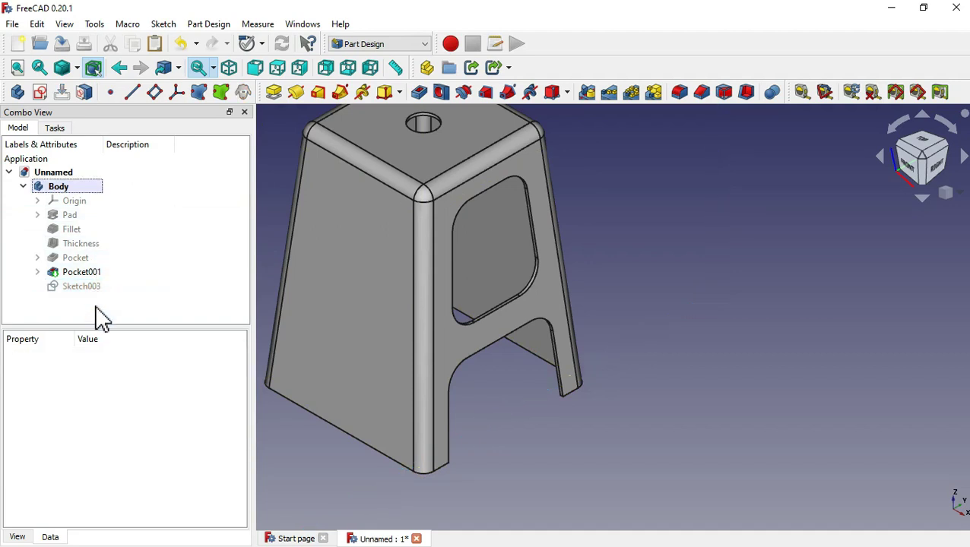
left_click(97, 288)
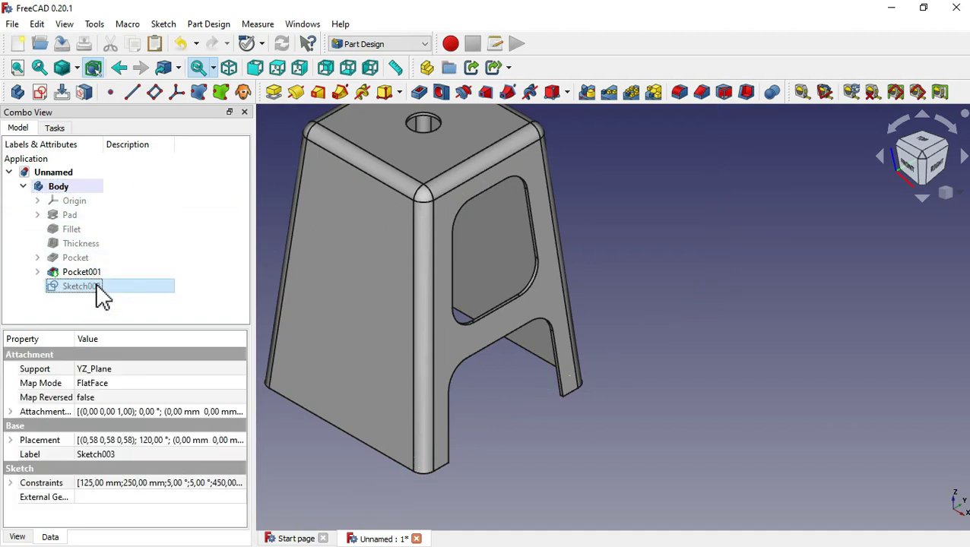
key("space")
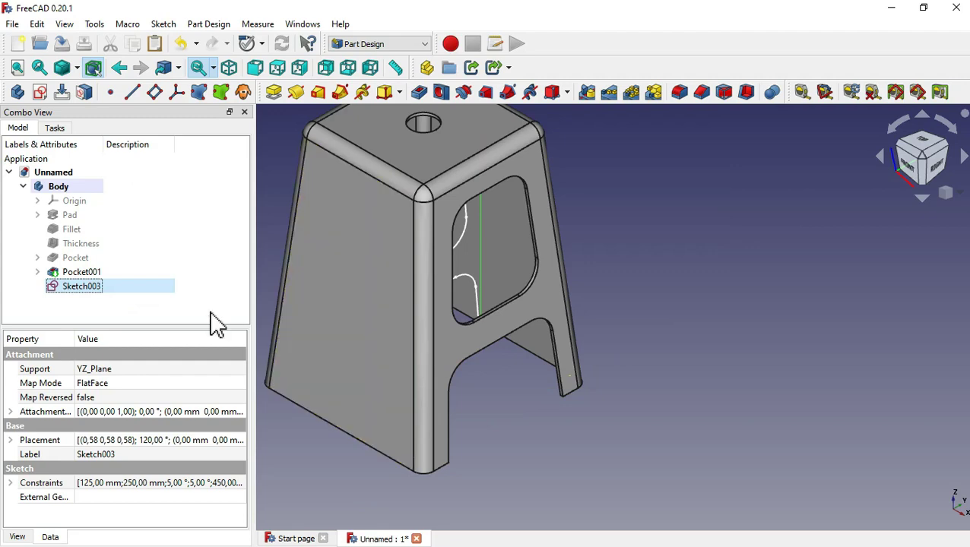
- Set Sketch003's attachment rotation around the y-axis to 90° in the Attachment editor
double_click(165, 289)
right_click(165, 288)
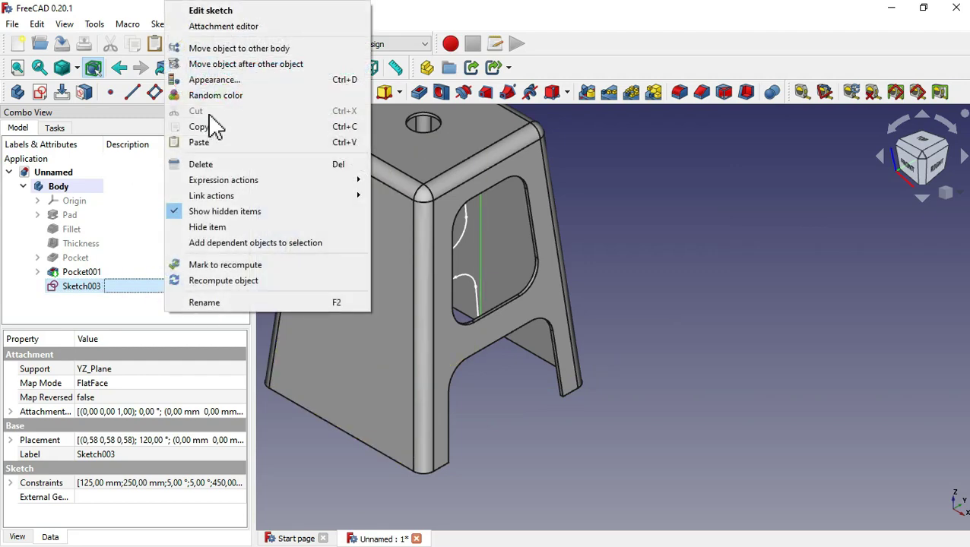
left_click(231, 24)
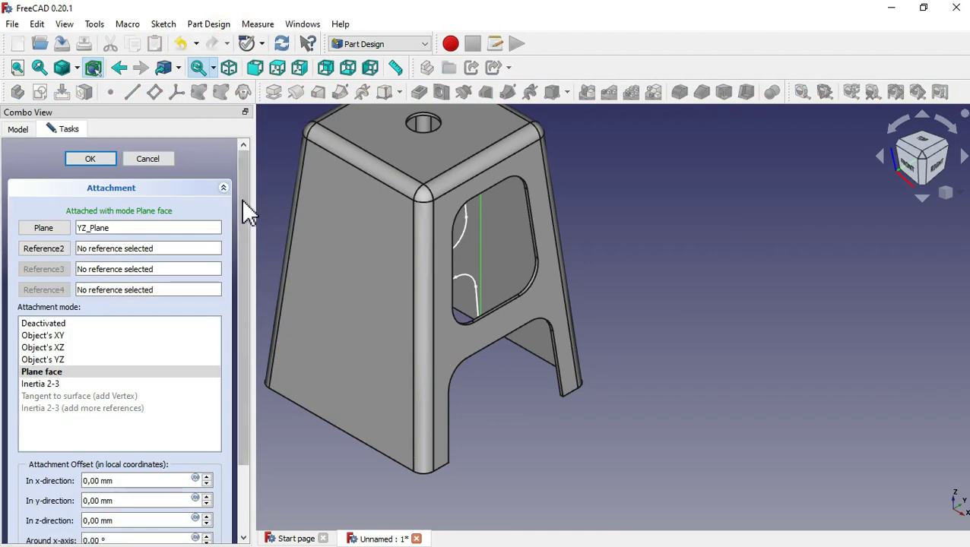
left_click_drag(240, 215, 258, 427)
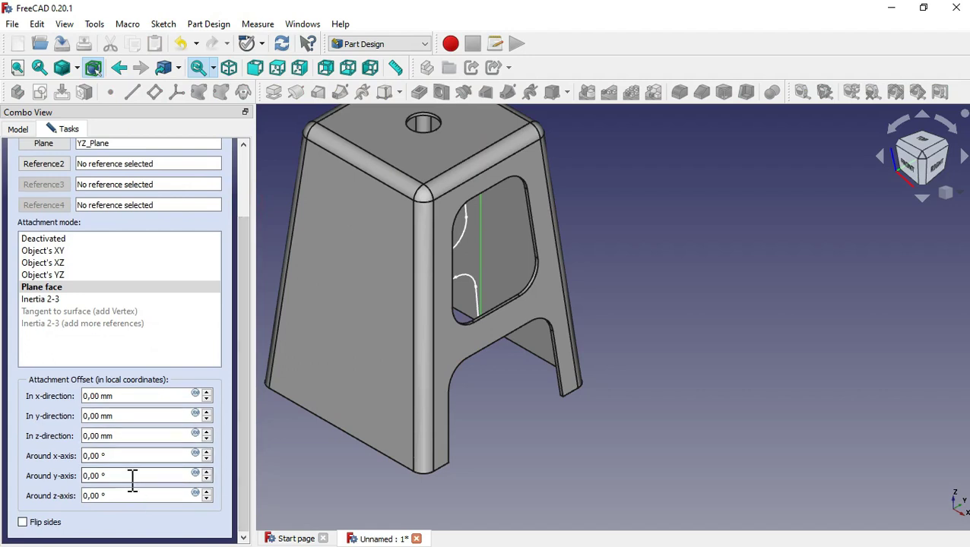
double_click(103, 476)
type("90")
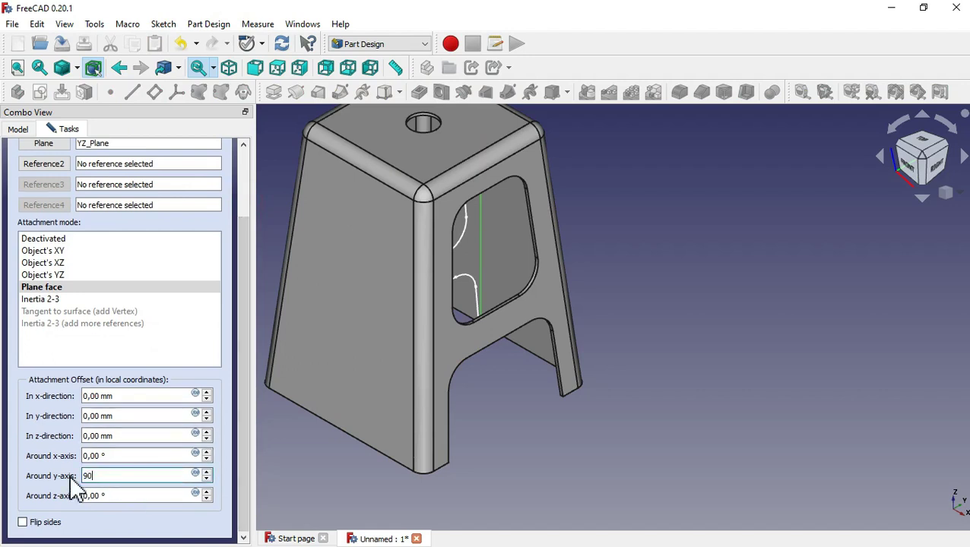
left_click_drag(239, 481, 251, 310)
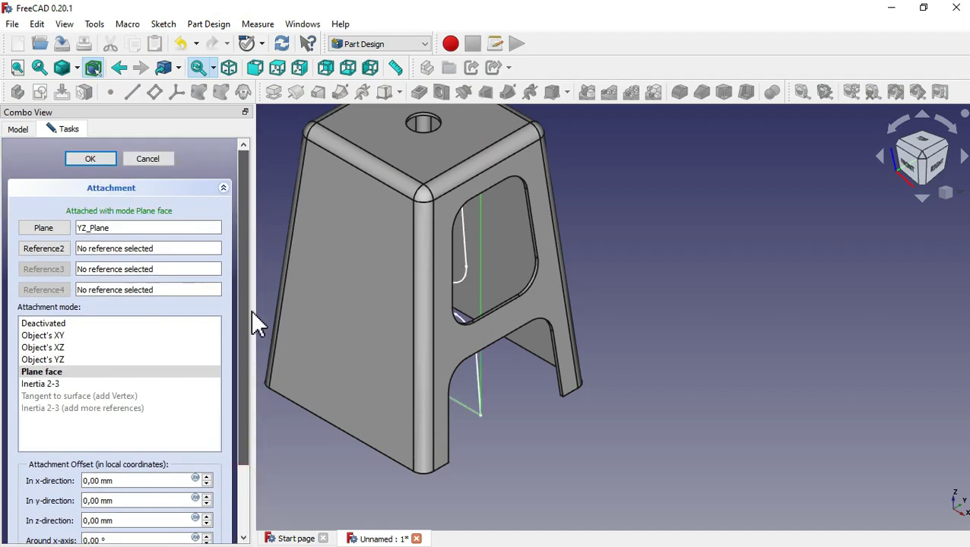
left_click(92, 159)
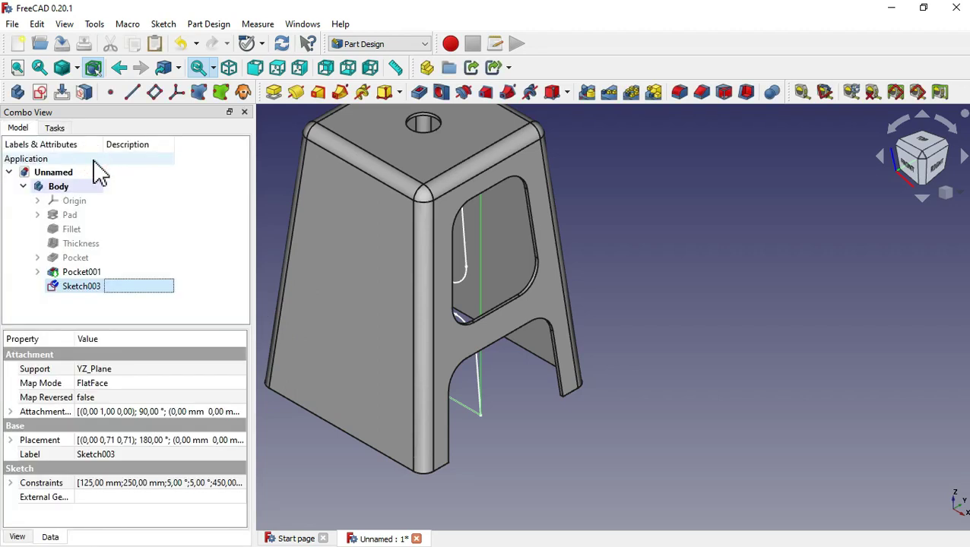
left_click(758, 337)
- Pocket Sketch003 through all as Pocket002, opening the stool's remaining two sides
scroll(768, 373, "down", 5)
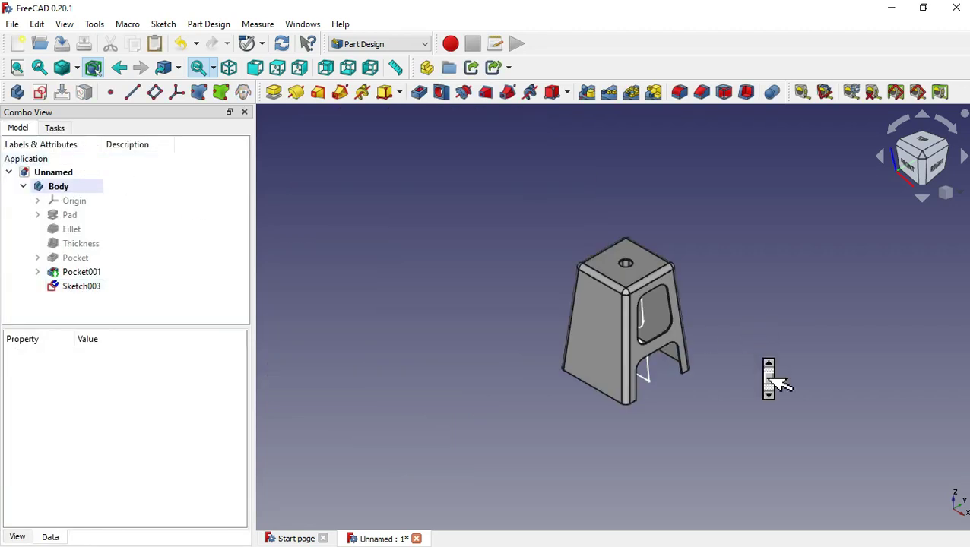
left_click(103, 287)
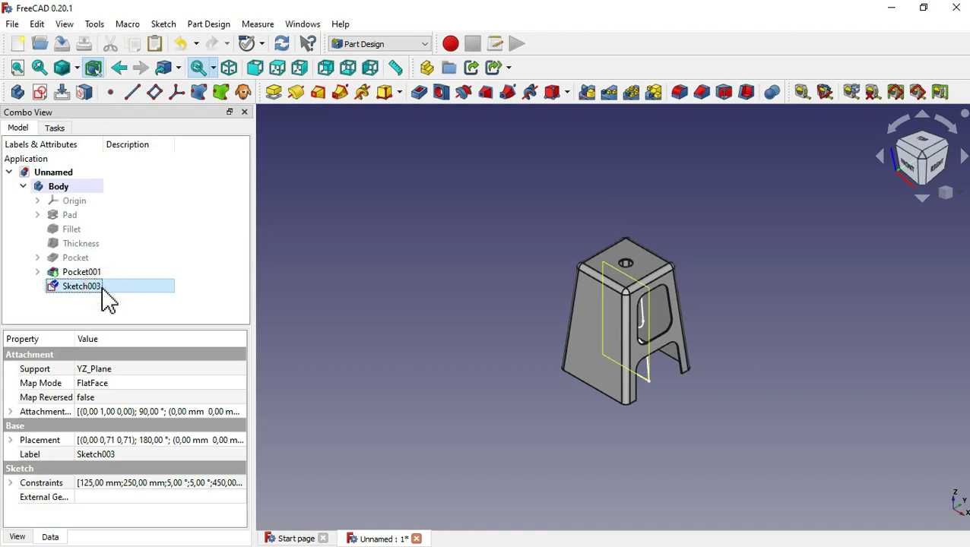
left_click(420, 94)
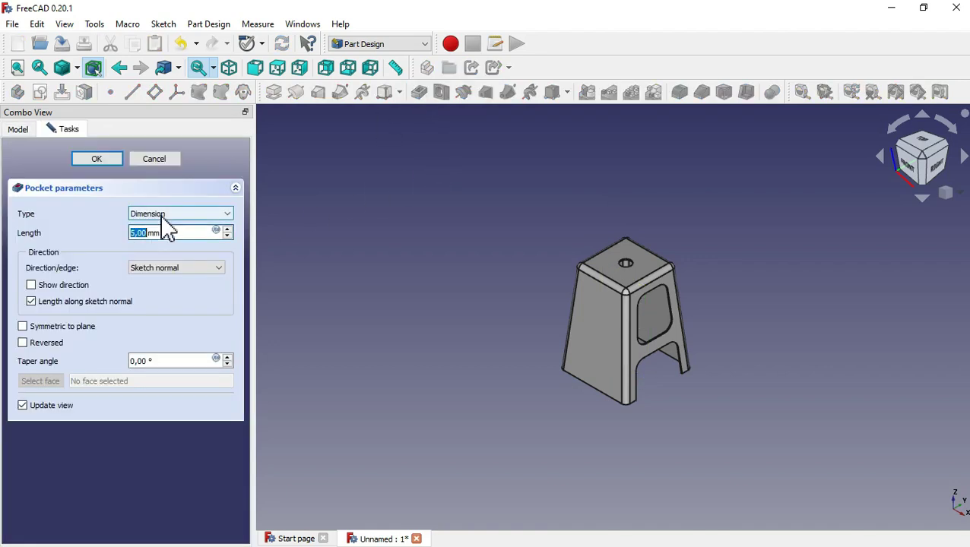
left_click(161, 215)
left_click(168, 233)
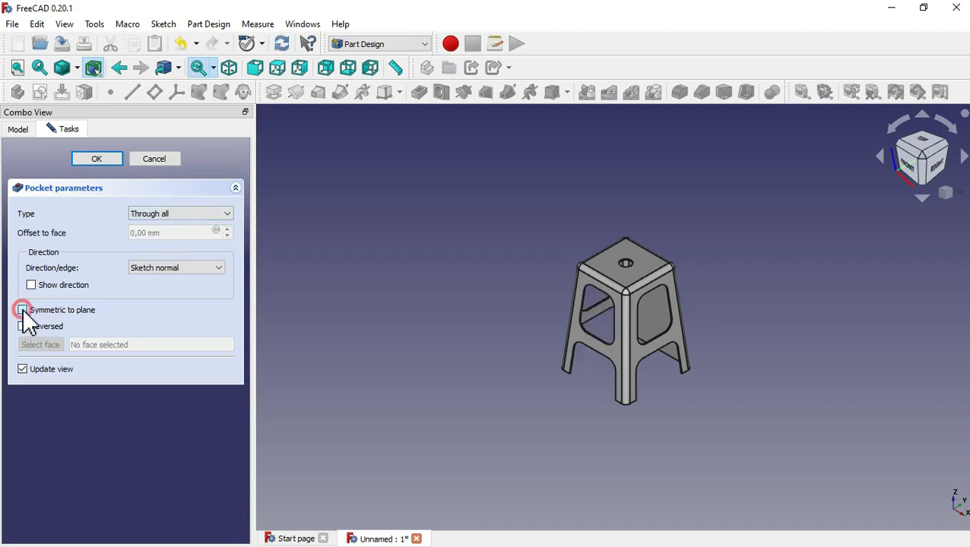
left_click(22, 310)
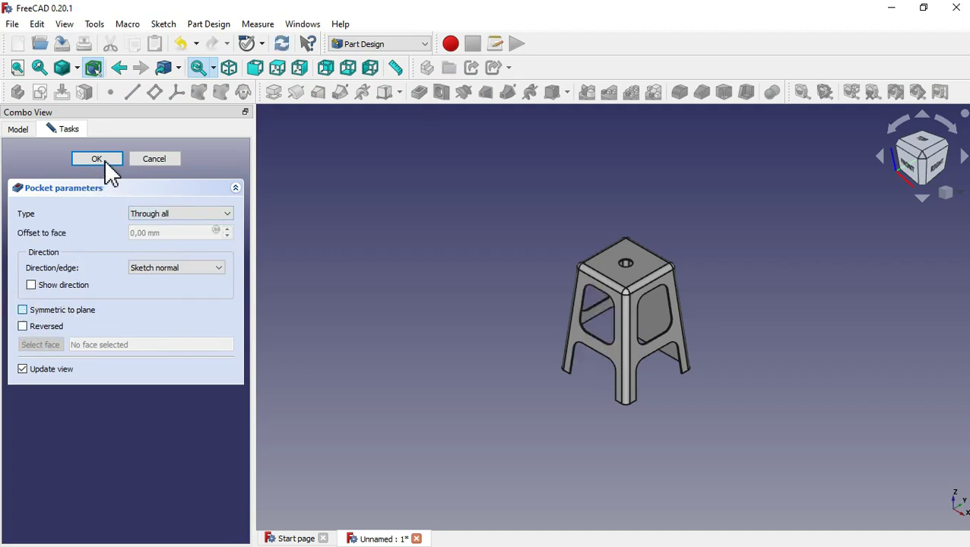
left_click(106, 160)
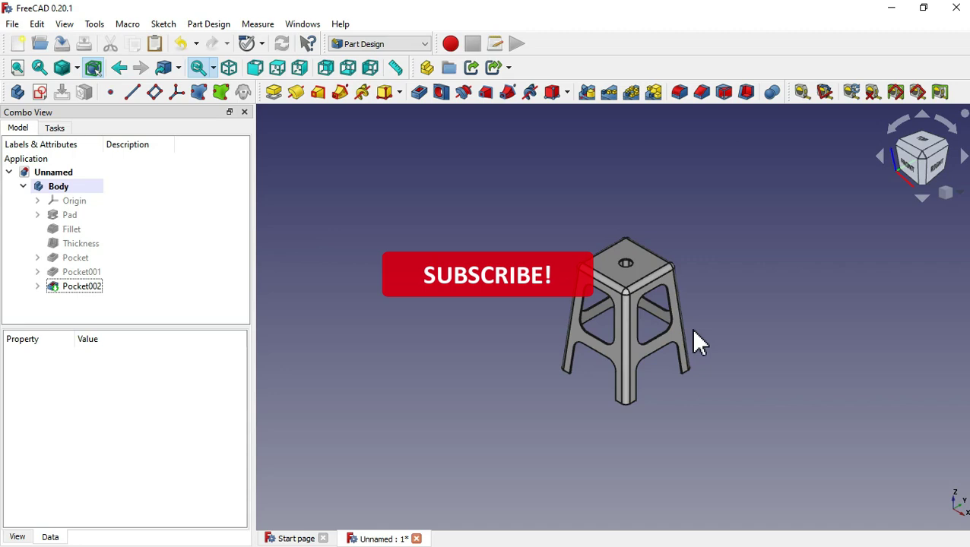
mouse_move(694, 326)
middle_mouse_down()
mouse_move(814, 310)
mouse_move(935, 337)
mouse_move(750, 428)
mouse_move(513, 397)
mouse_move(569, 256)
mouse_move(652, 251)
mouse_move(732, 312)
mouse_move(743, 296)
mouse_move(734, 299)
middle_mouse_up()
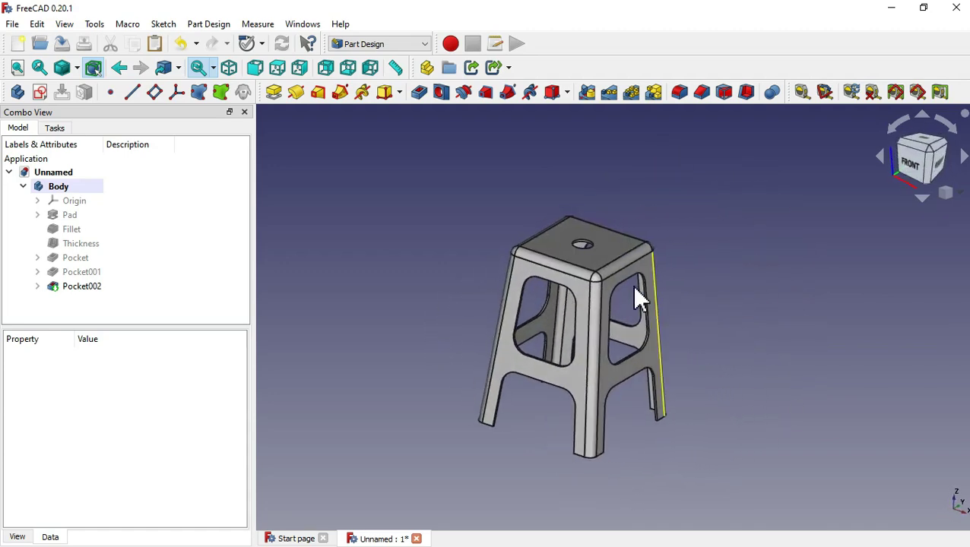
- Give the selected stool body the Plastic material in its Appearance settings
left_click(544, 255)
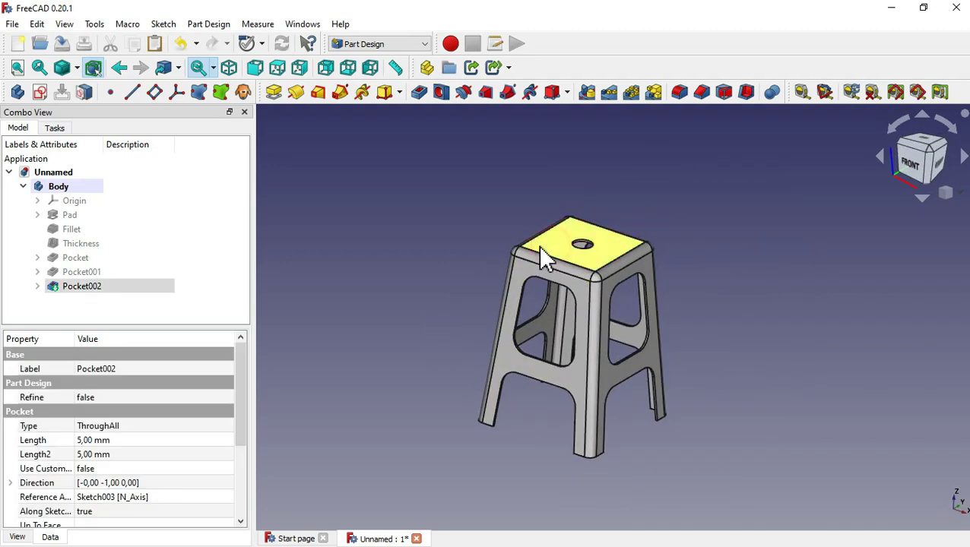
left_click(542, 250)
right_click(263, 279)
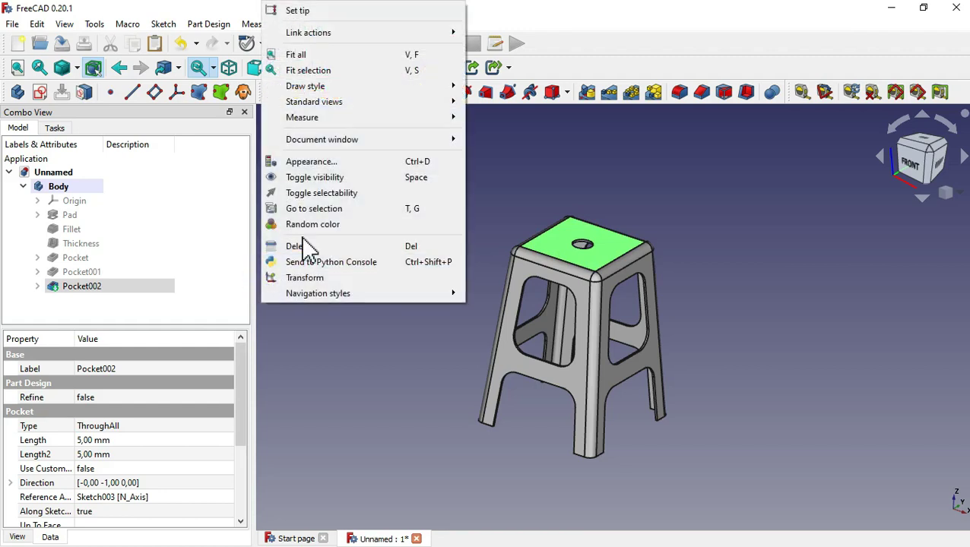
left_click(392, 160)
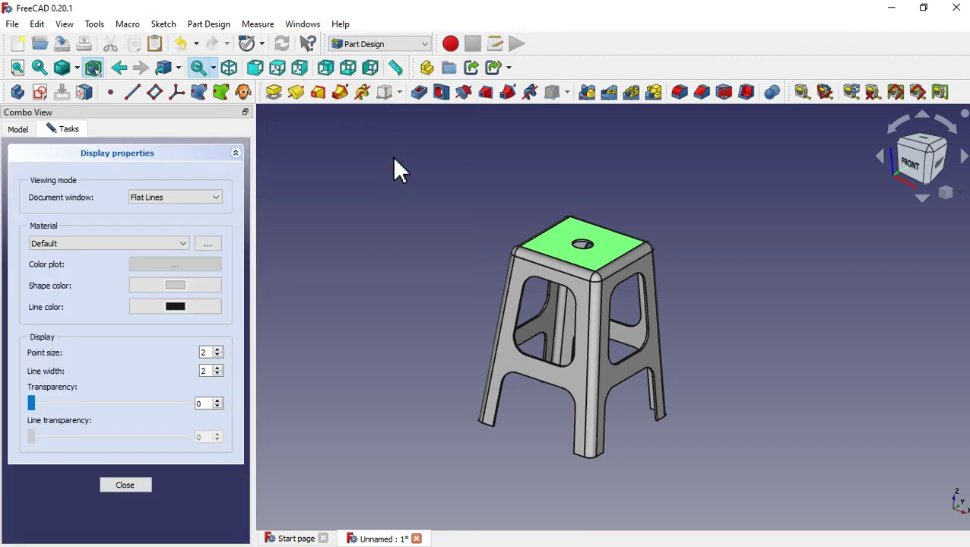
left_click(106, 243)
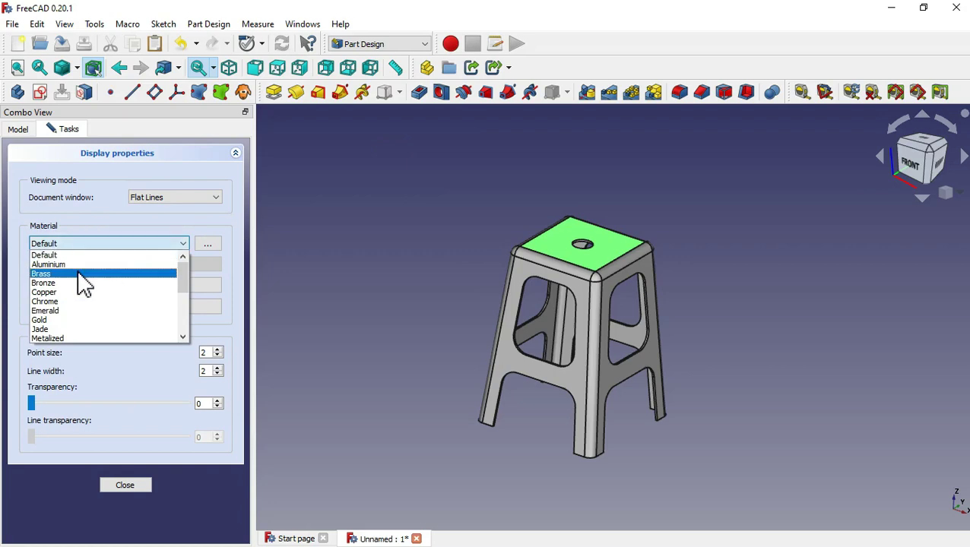
scroll(85, 297, "down", 4)
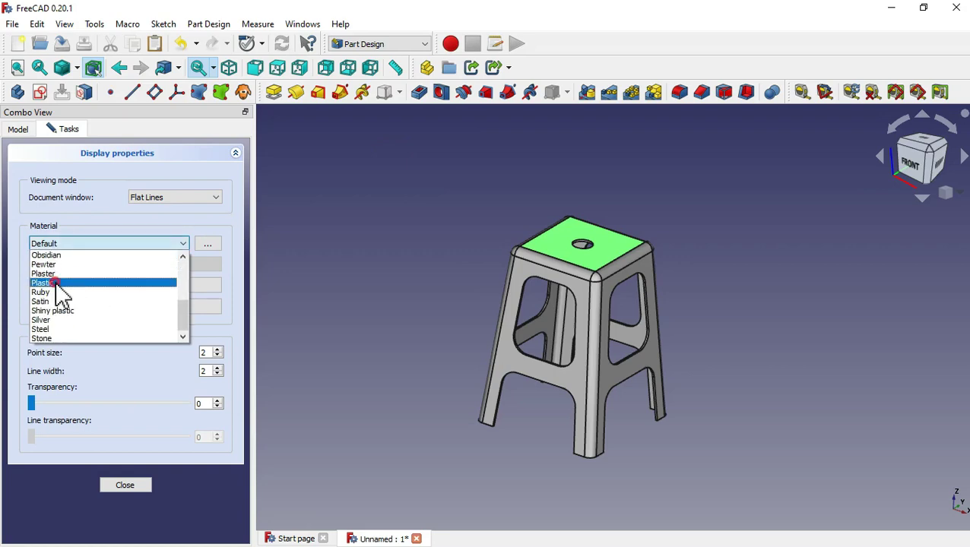
left_click(46, 283)
- Set the stool's shape colour to red (#ff0000) and close the appearance settings
left_click(179, 293)
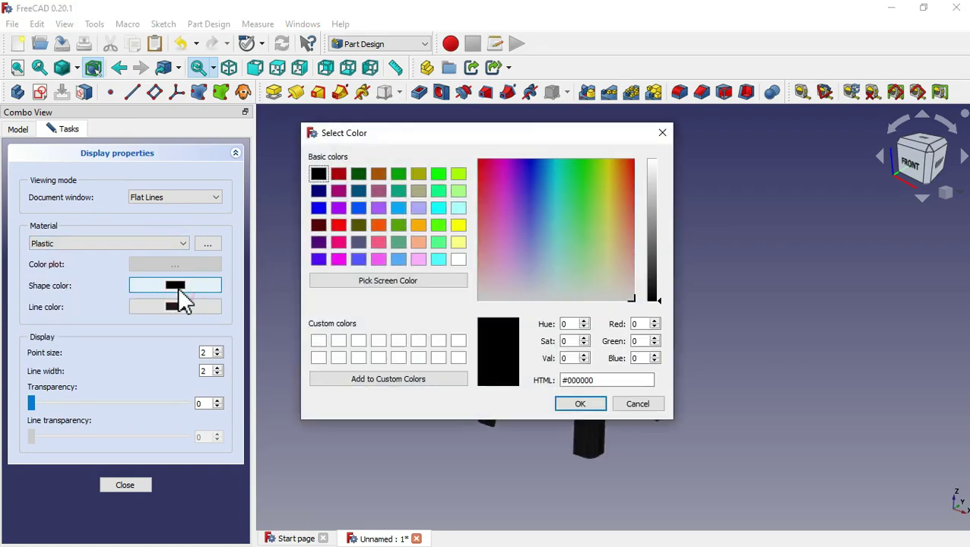
left_click(339, 225)
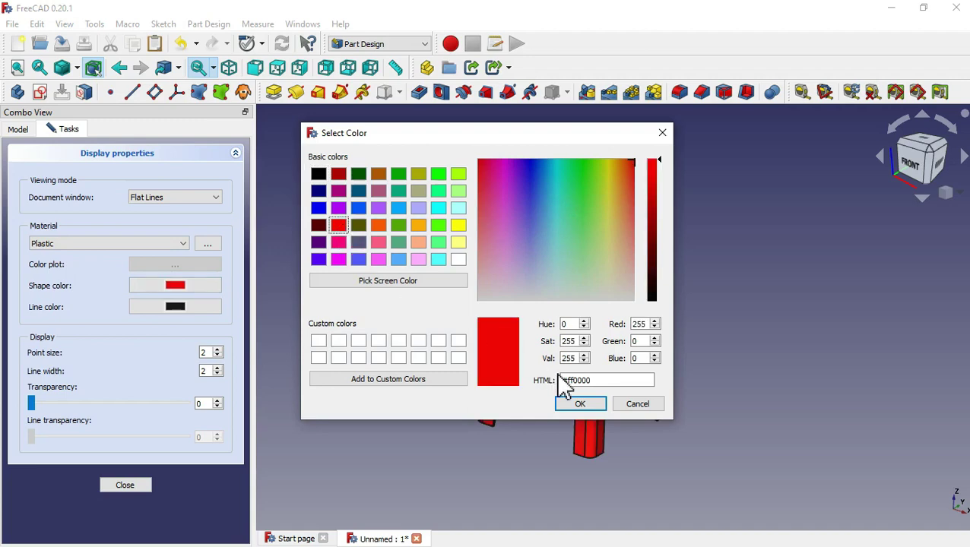
left_click(583, 405)
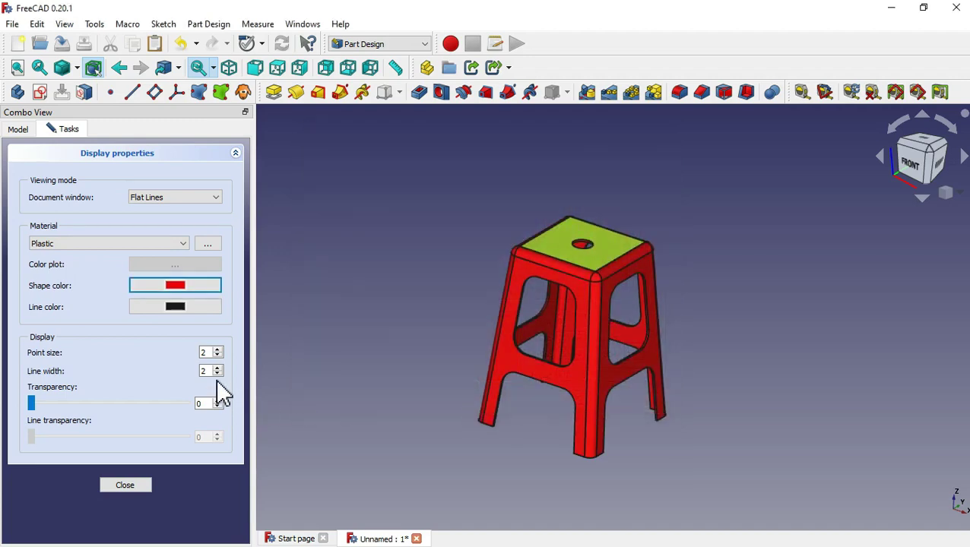
left_click(217, 375)
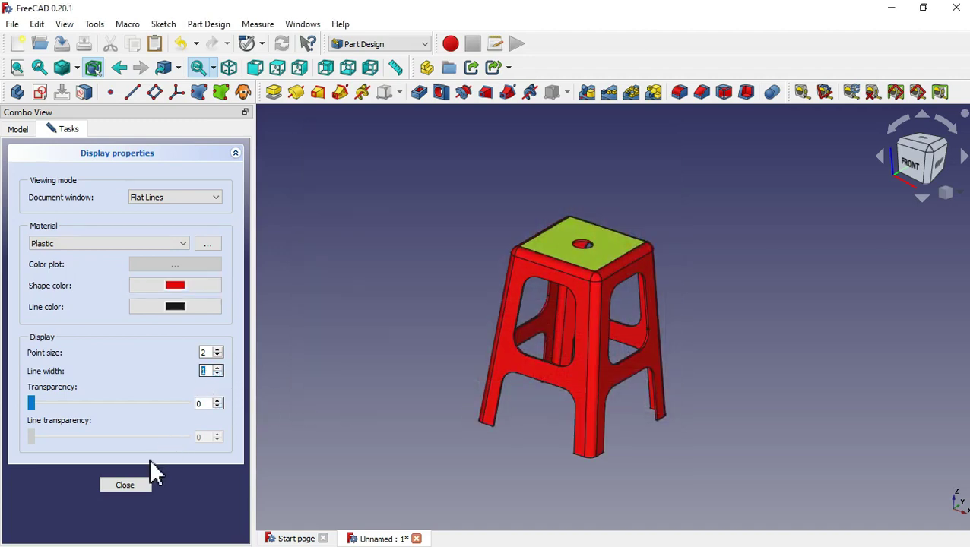
left_click(136, 485)
left_click(462, 302)
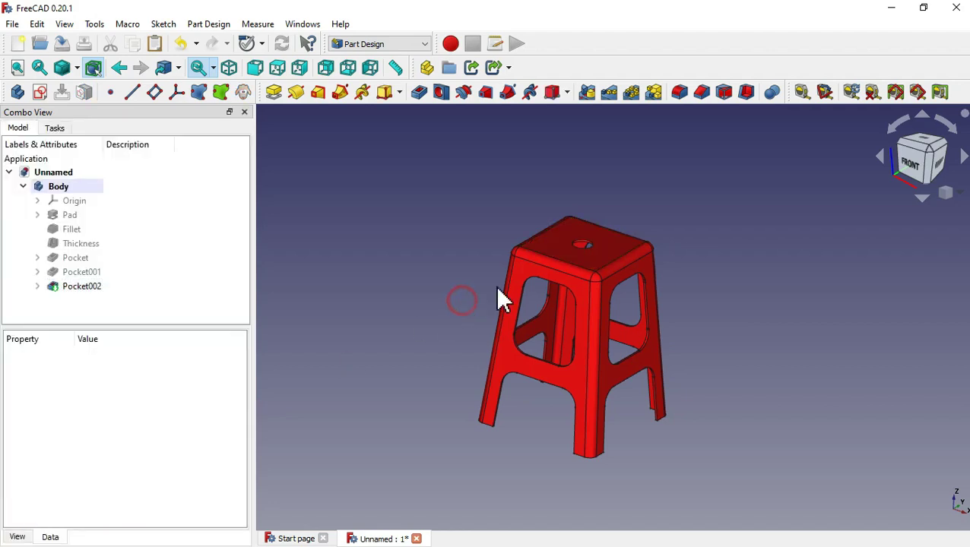